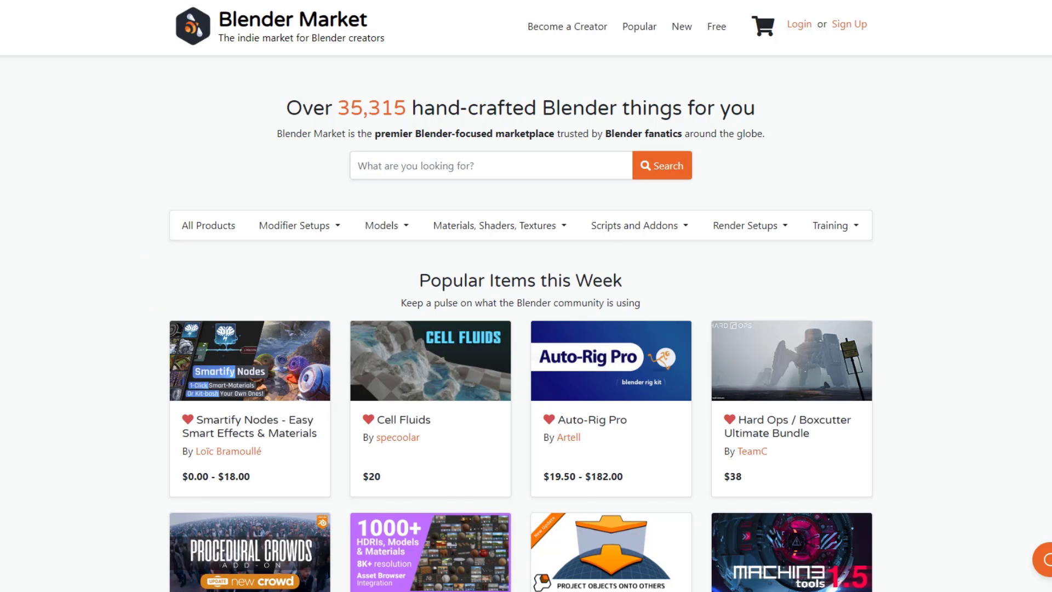
# - Review the Smartify Nodes product page on Blender Market, including its description, feature highlights and example effects
pyautogui.hotkey('ctrl', 'Tab')
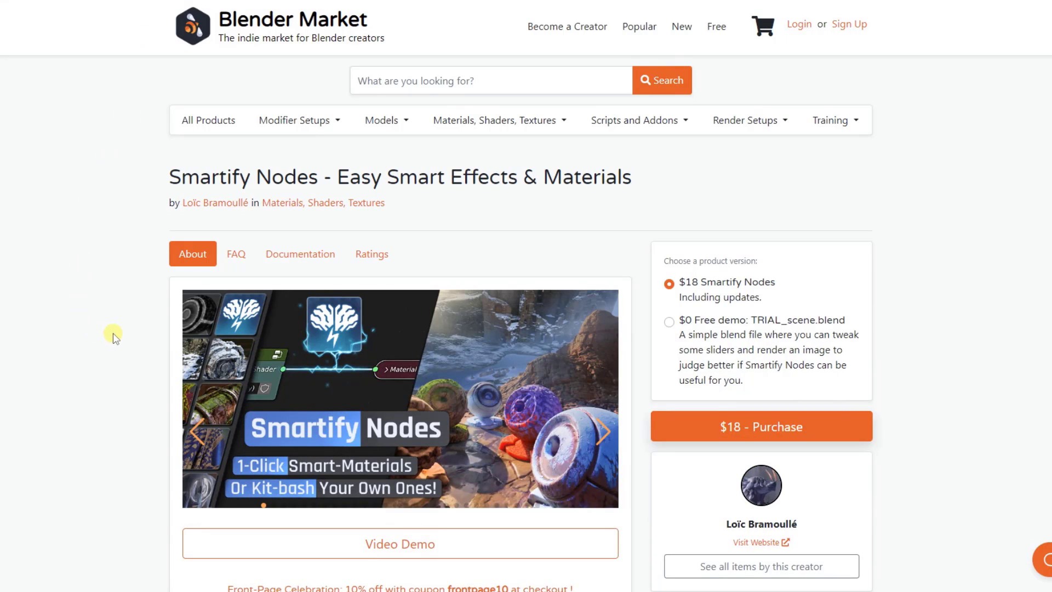
pyautogui.scroll(-1, 738, 331)
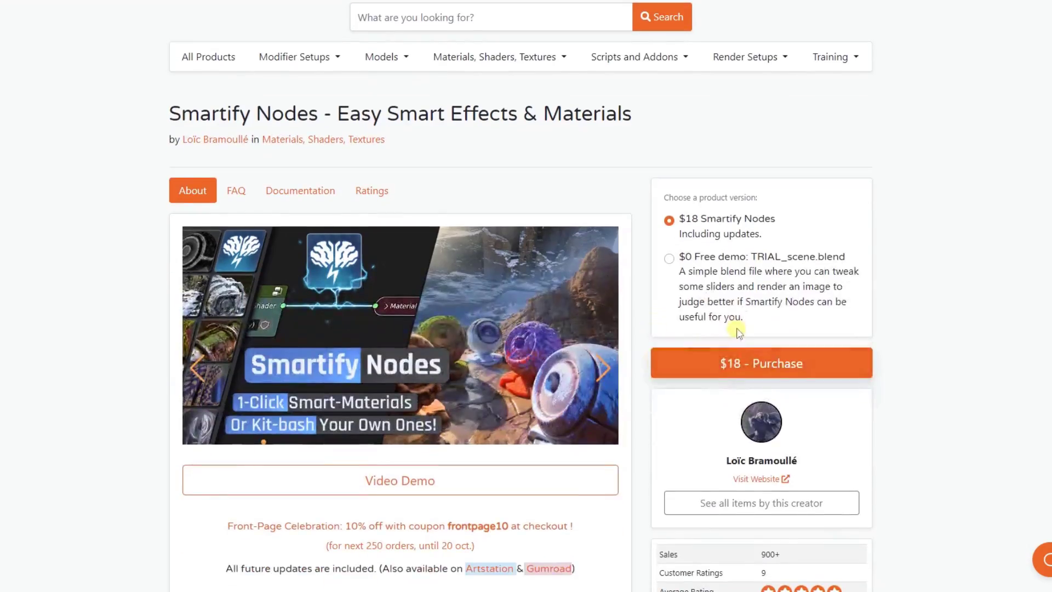
pyautogui.scroll(-3, 738, 331)
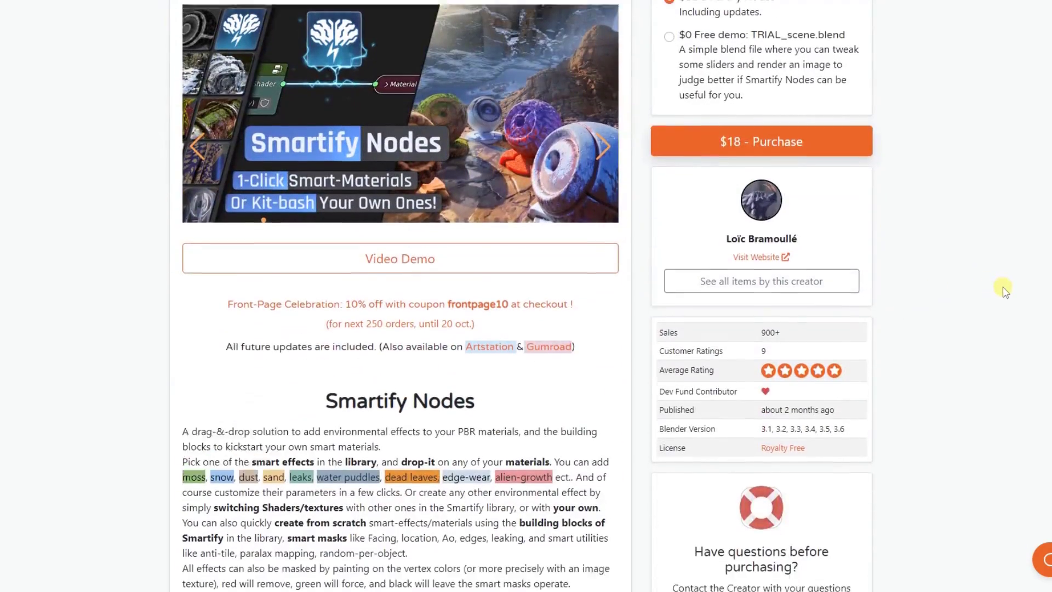
pyautogui.scroll(-6, 1005, 290)
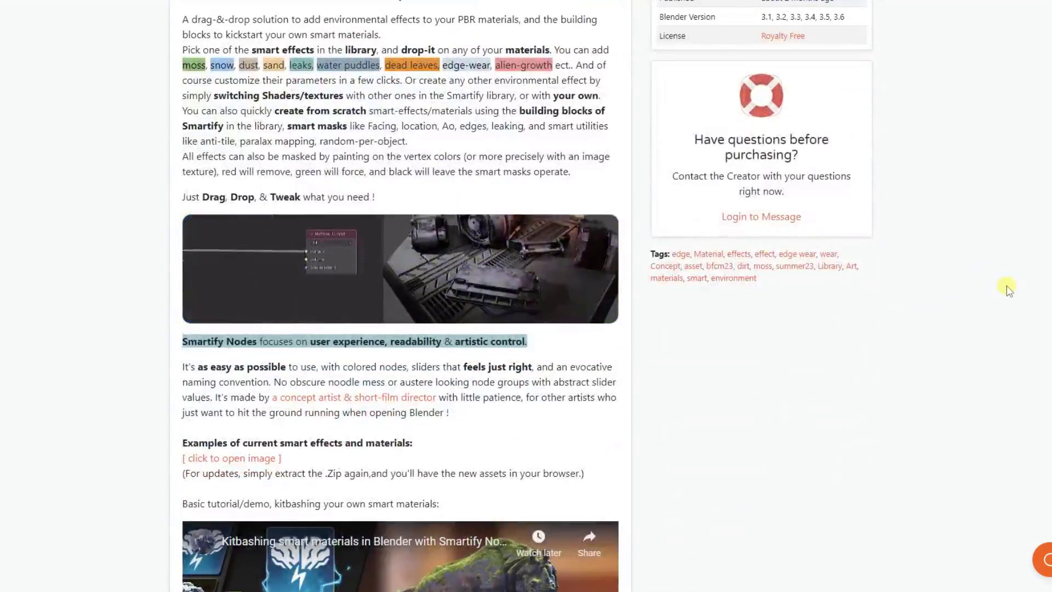
pyautogui.scroll(-10, 1008, 288)
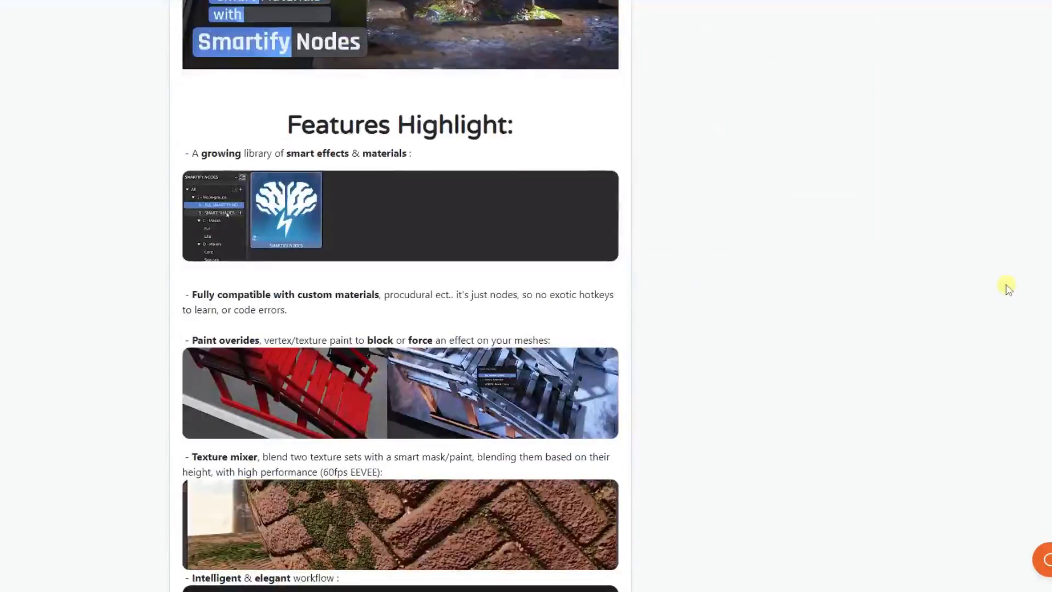
pyautogui.scroll(-7, 1006, 286)
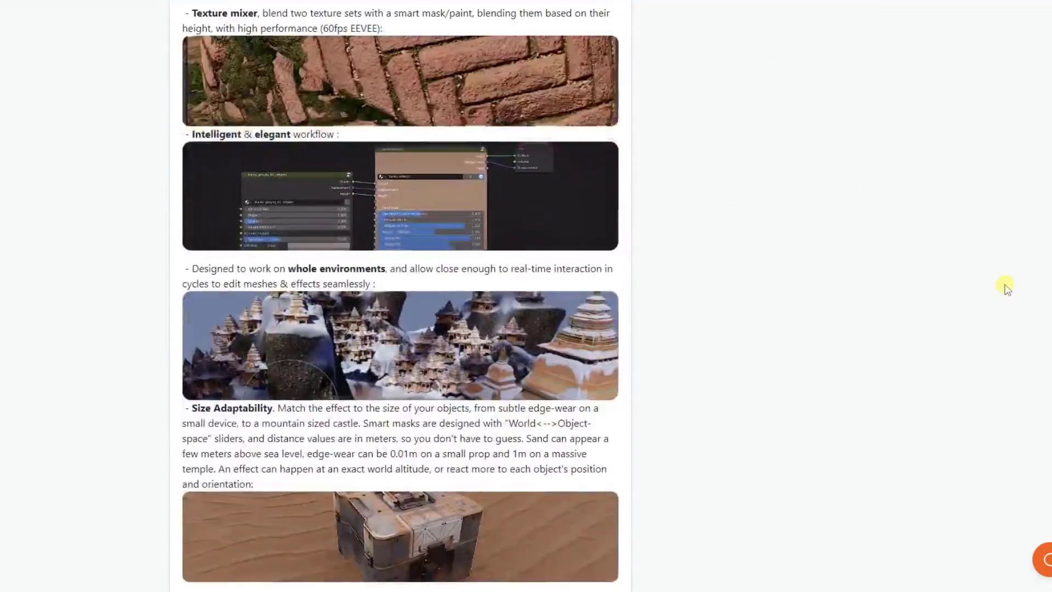
pyautogui.scroll(-8, 1007, 289)
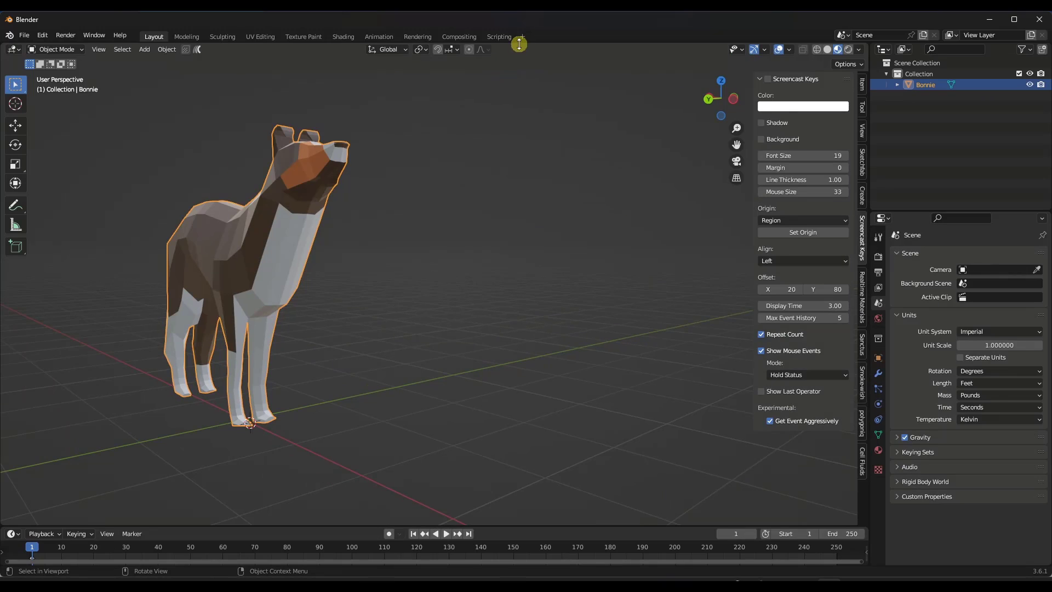
# - Add a new workspace based on the General Layout template
pyautogui.click(521, 37)
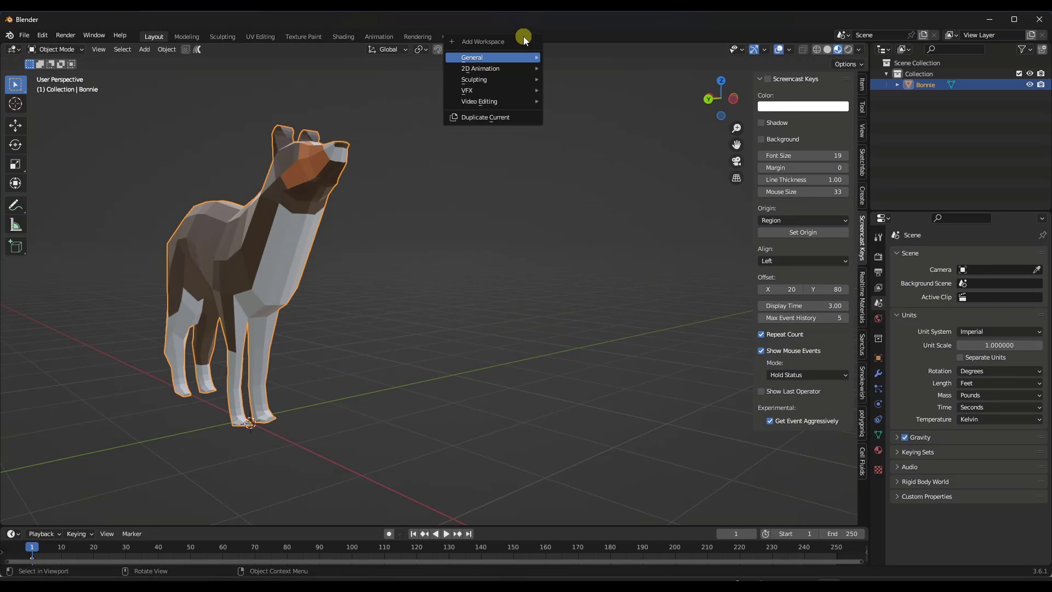
pyautogui.moveTo(503, 57)
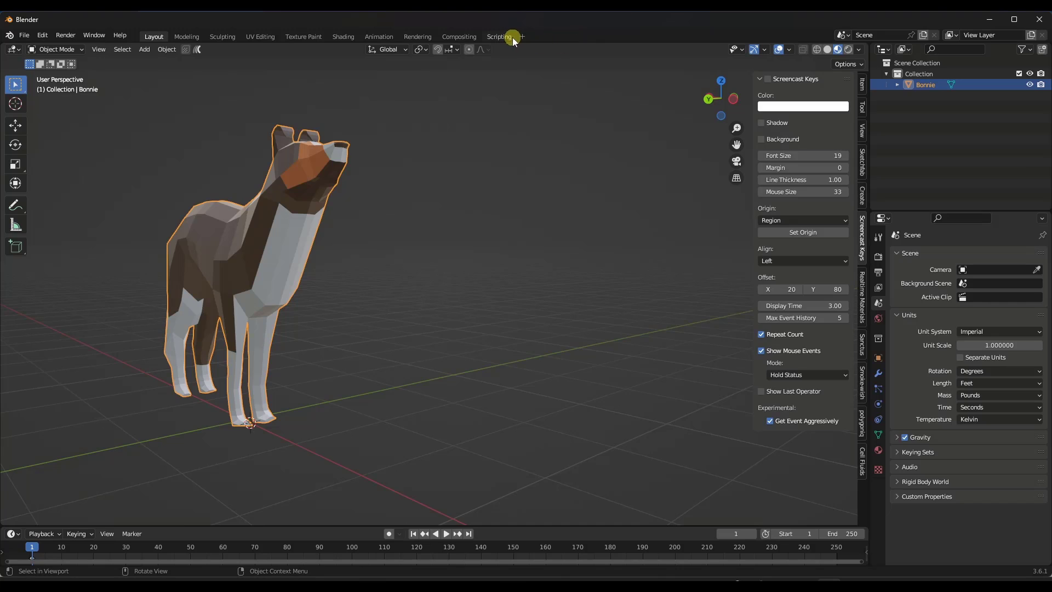
pyautogui.click(521, 37)
pyautogui.moveTo(504, 59)
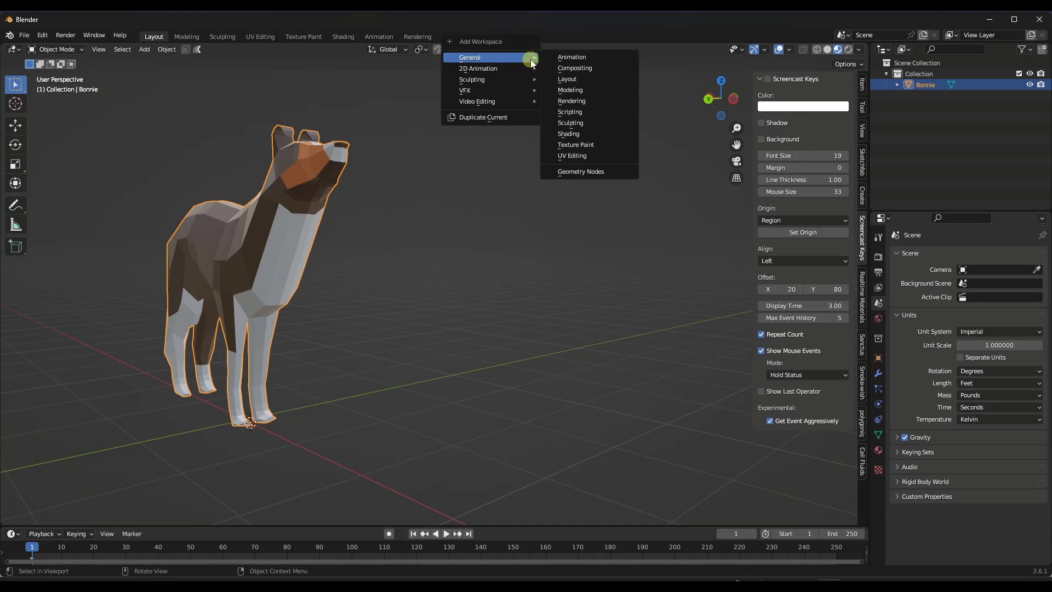
pyautogui.click(582, 81)
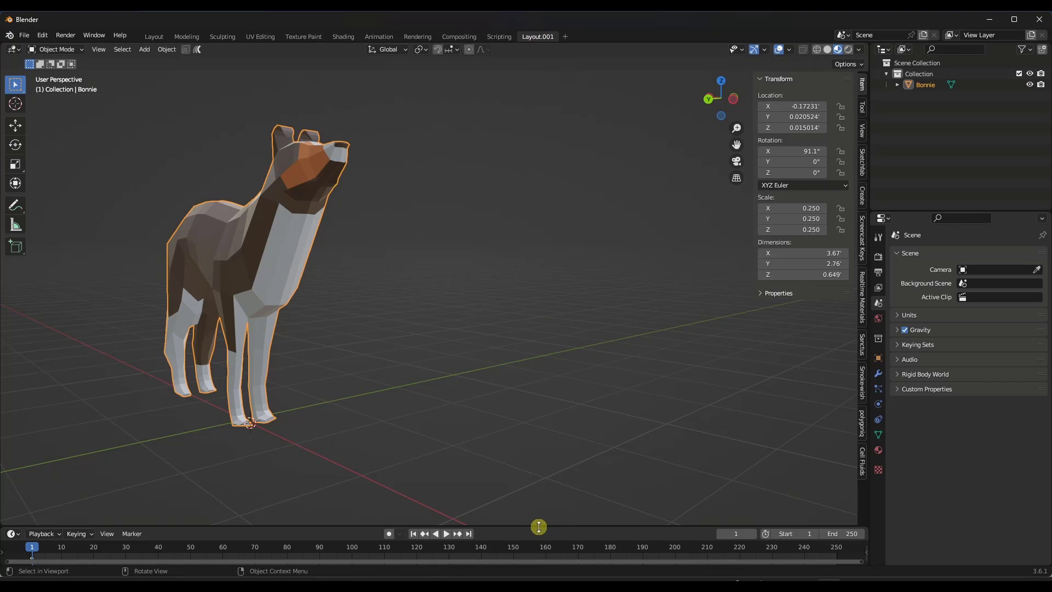
# - Enlarge the timeline area and turn it into a Shader Editor showing the dog's material nodes
pyautogui.moveTo(539, 527); pyautogui.dragTo(539, 328)
pyautogui.click(12, 336)
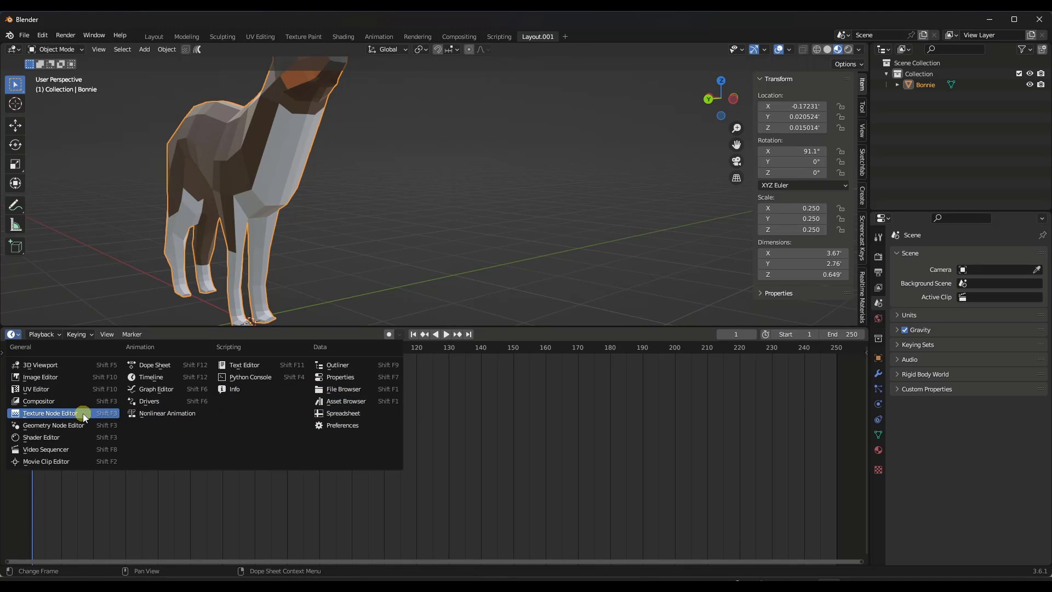
pyautogui.click(45, 438)
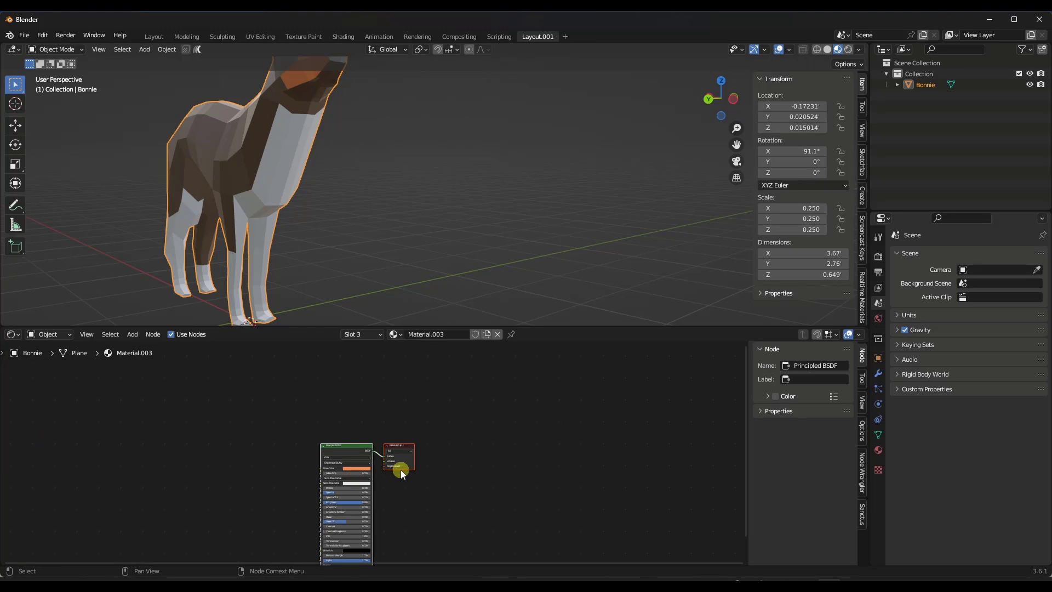
pyautogui.moveTo(402, 474); pyautogui.dragTo(451, 411, button='middle')
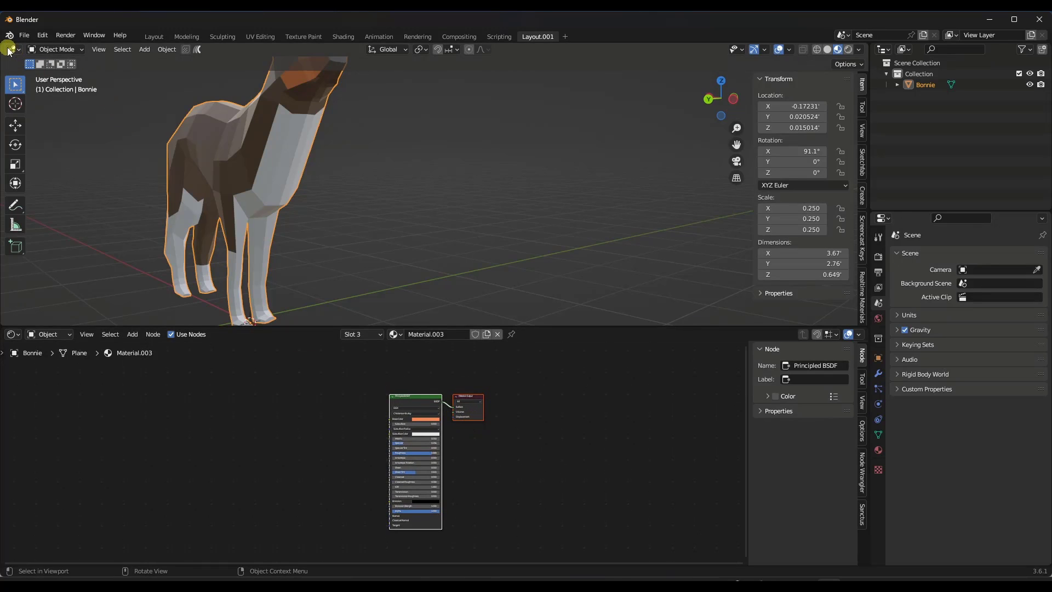
# - Split the 3D viewport into a second smaller column, and make that column's lower half an Asset Browser showing the Assets - Smartify Nodes library
pyautogui.moveTo(3, 46); pyautogui.dragTo(339, 52)
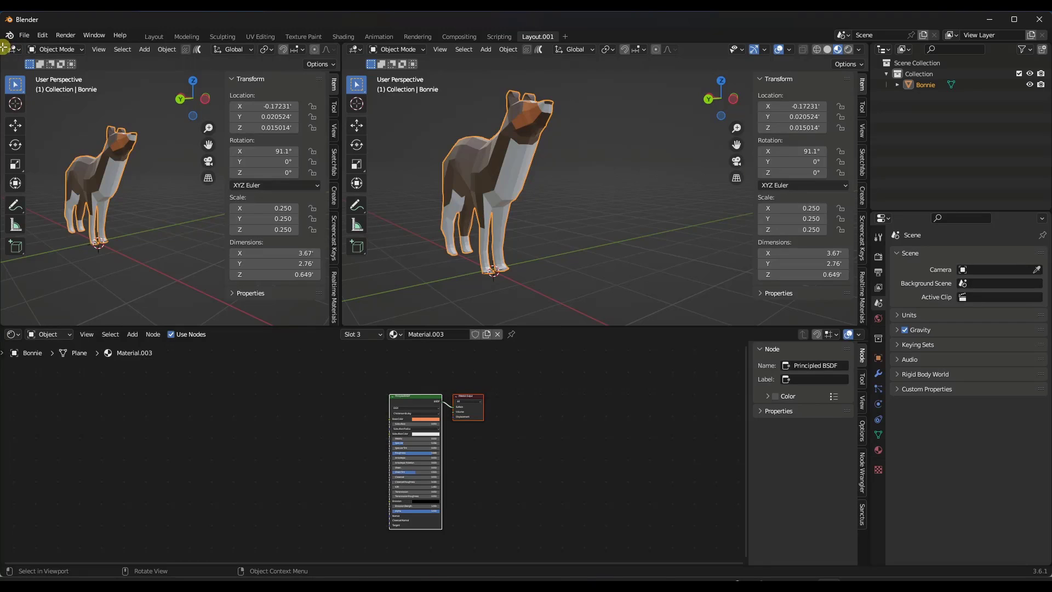
pyautogui.moveTo(4, 47); pyautogui.dragTo(5, 191)
pyautogui.click(13, 194)
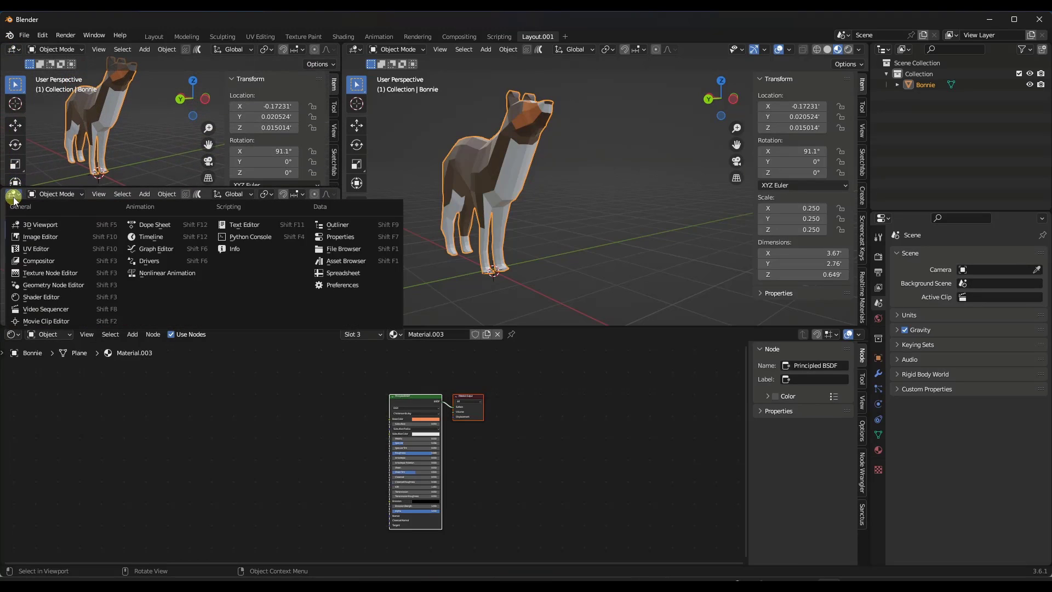
pyautogui.click(318, 262)
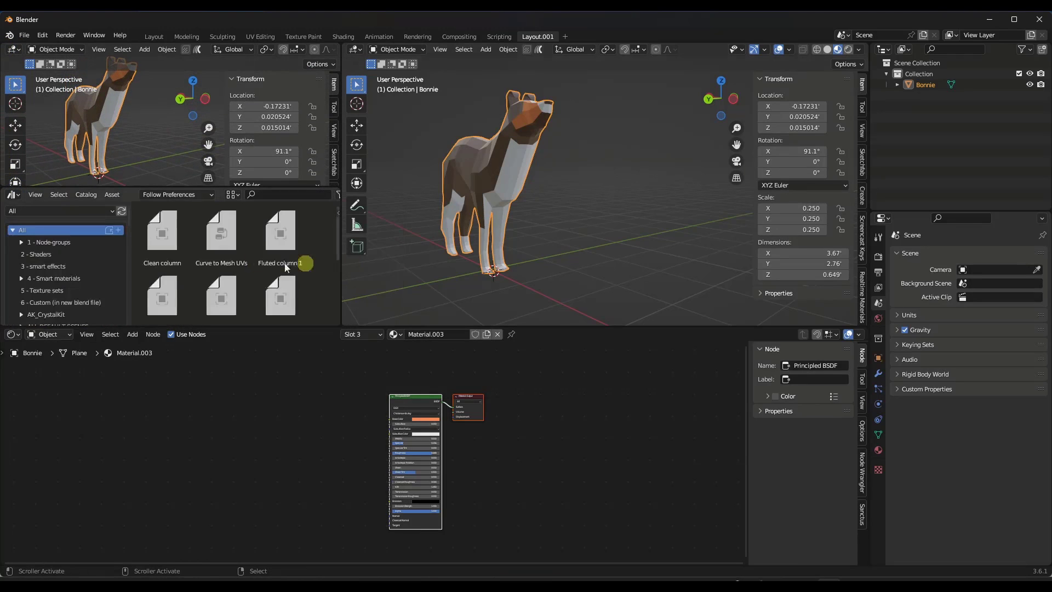
pyautogui.click(73, 211)
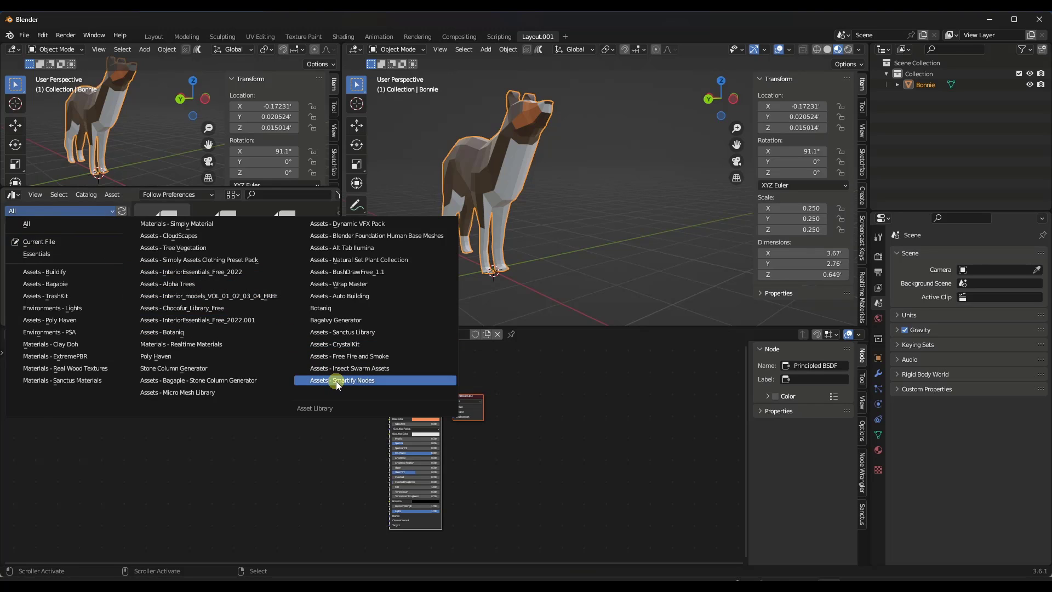
pyautogui.click(384, 380)
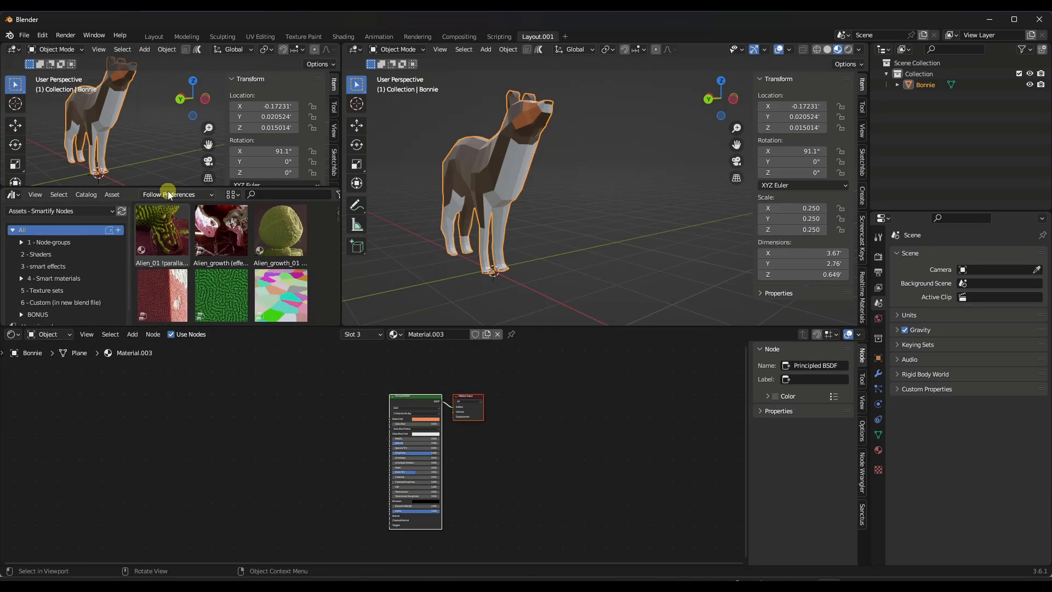
# - Hide the small viewport's sidebar and resize the areas so the small viewport and the Asset Browser get more height
pyautogui.press('n')
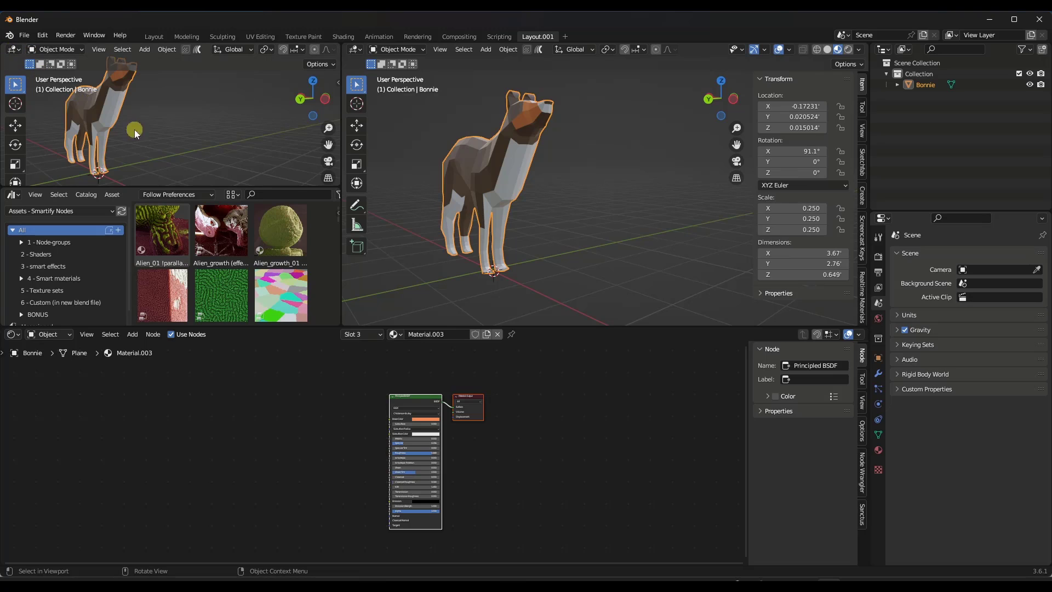
pyautogui.moveTo(133, 130); pyautogui.dragTo(159, 176, button='middle')
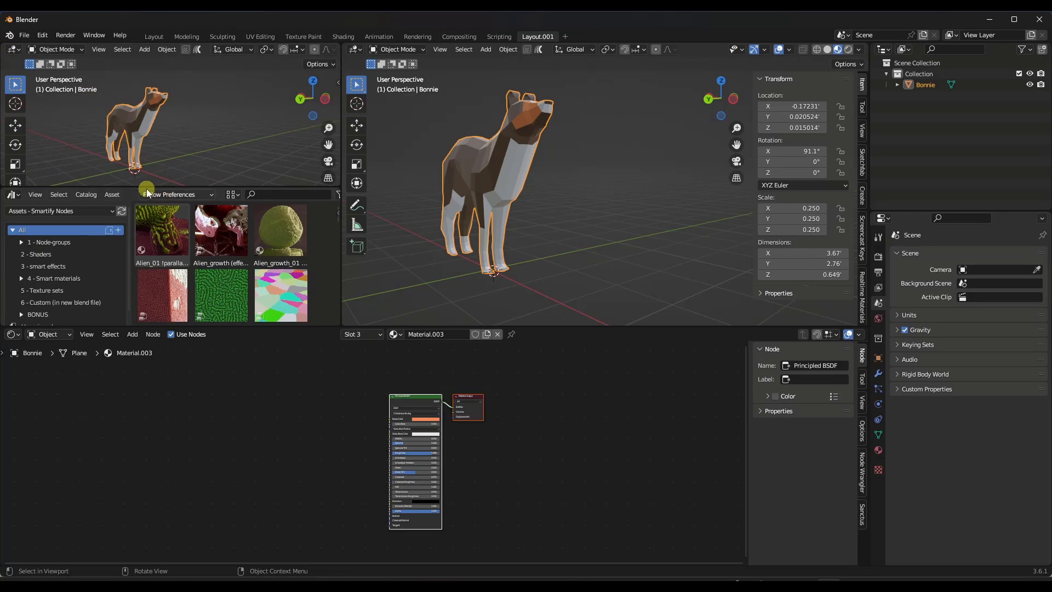
pyautogui.moveTo(147, 188); pyautogui.dragTo(134, 215)
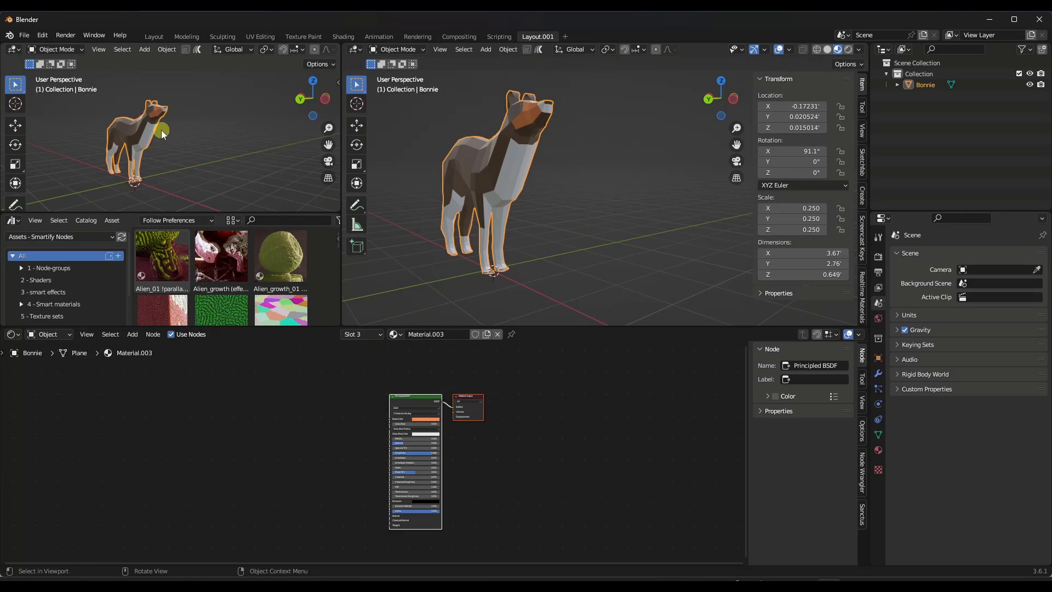
pyautogui.moveTo(161, 130); pyautogui.dragTo(149, 133, button='middle')
pyautogui.moveTo(239, 328); pyautogui.dragTo(252, 396)
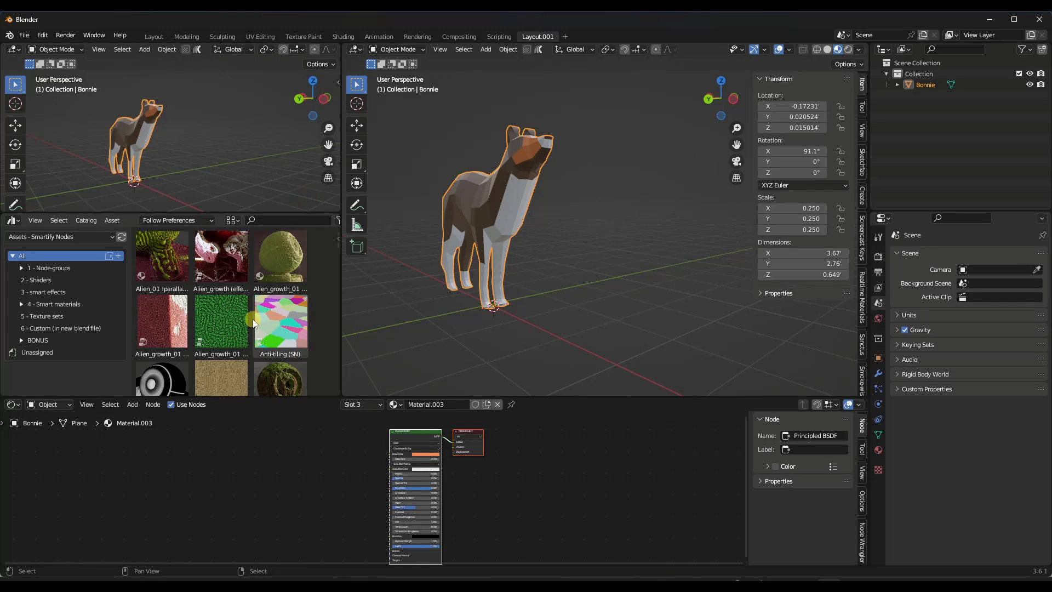
# - Reduce the Asset Browser's thumbnails to a size below Small
pyautogui.click(234, 220)
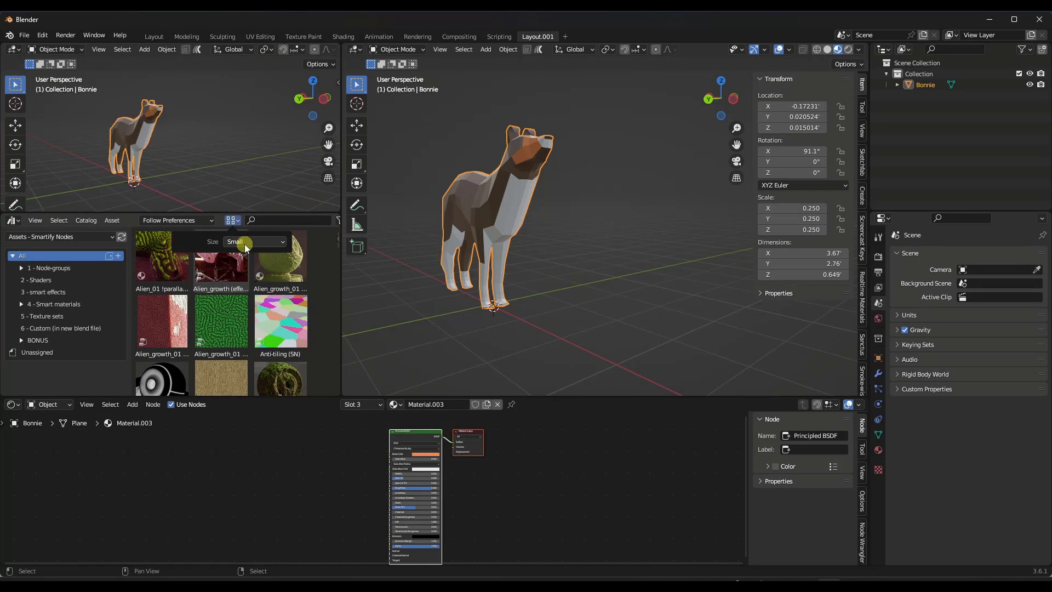
pyautogui.click(245, 242)
pyautogui.click(240, 255)
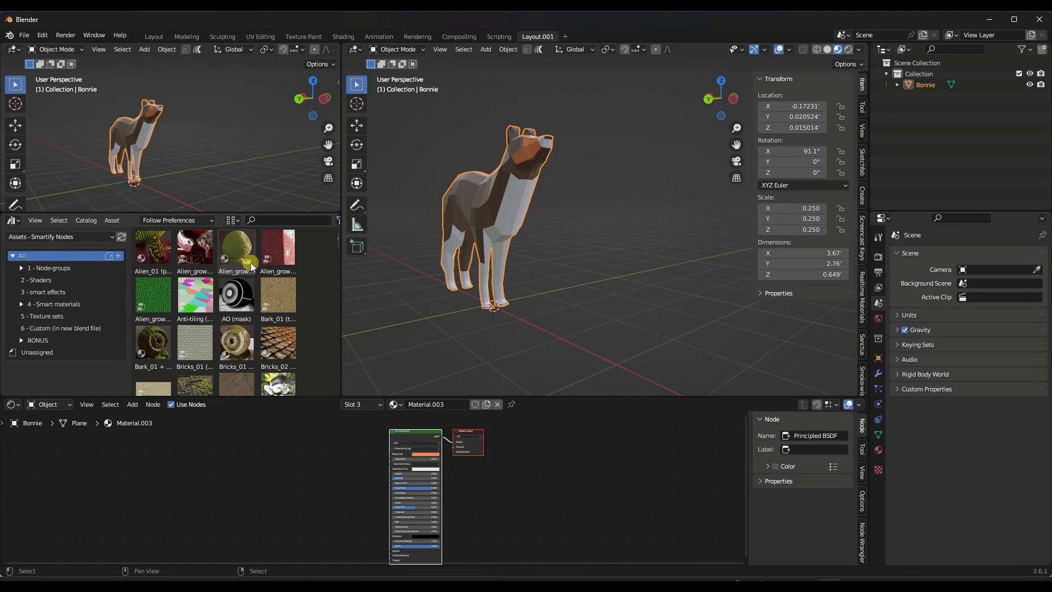
# - In the preferences' file paths, set the import method of the Assets - Smartify Nodes library to Append (Reuse Data) and close the preferences
pyautogui.click(44, 36)
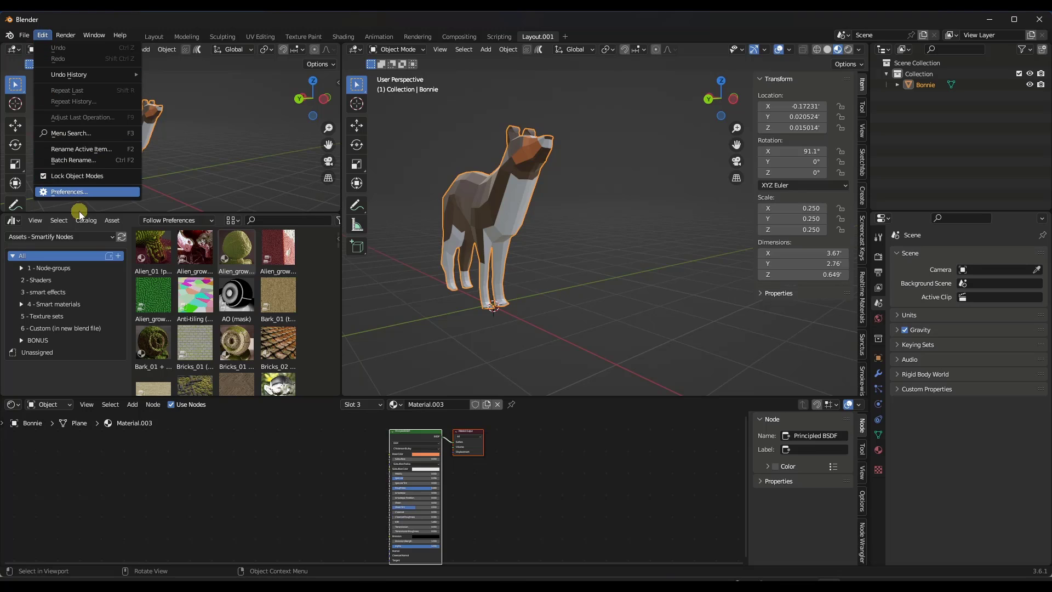
pyautogui.click(79, 193)
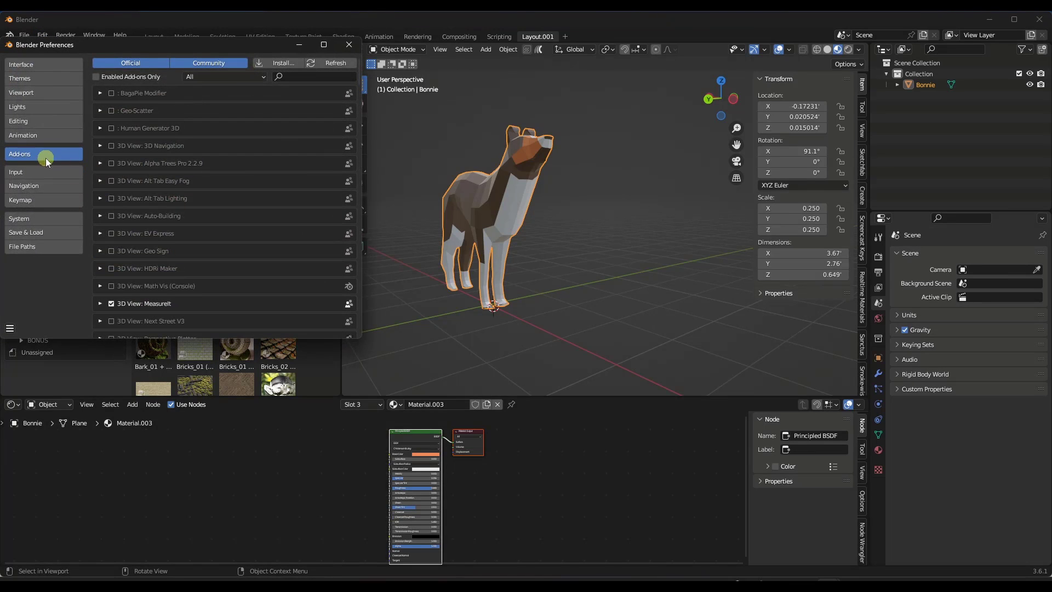
pyautogui.click(30, 234)
pyautogui.click(31, 246)
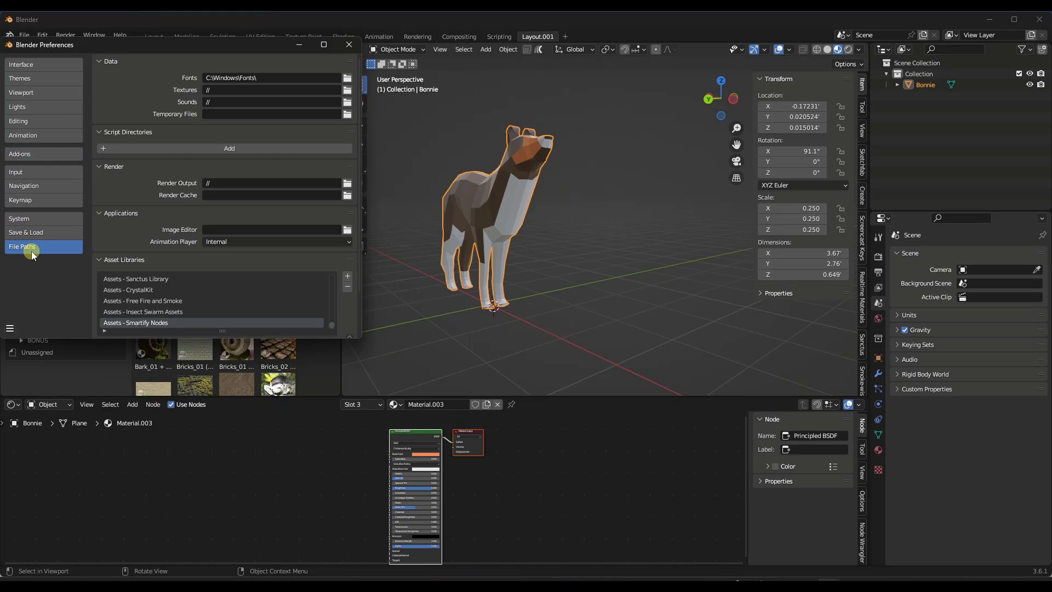
pyautogui.scroll(-3, 219, 134)
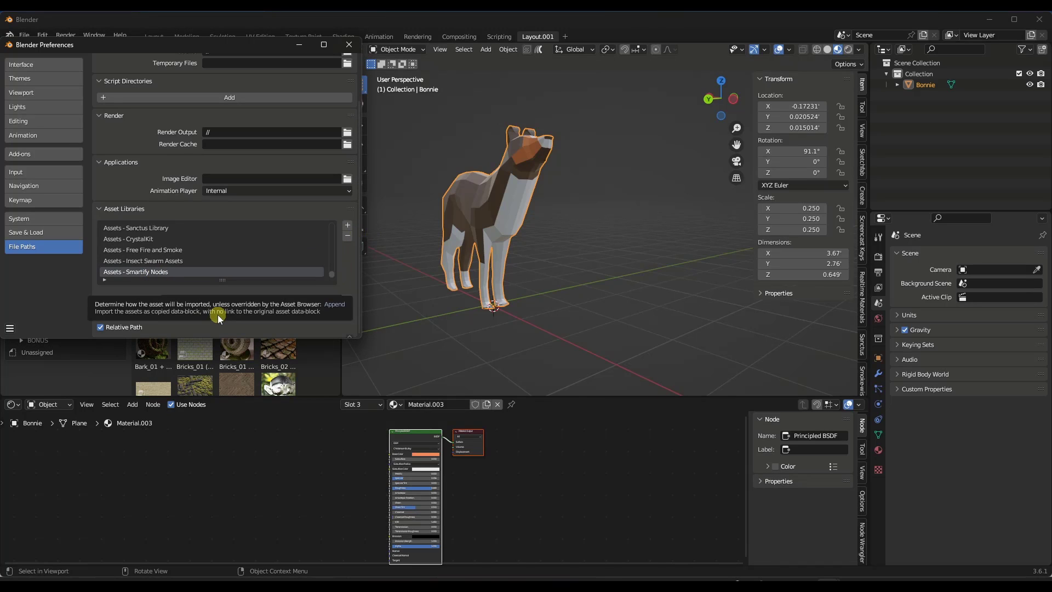
pyautogui.click(242, 312)
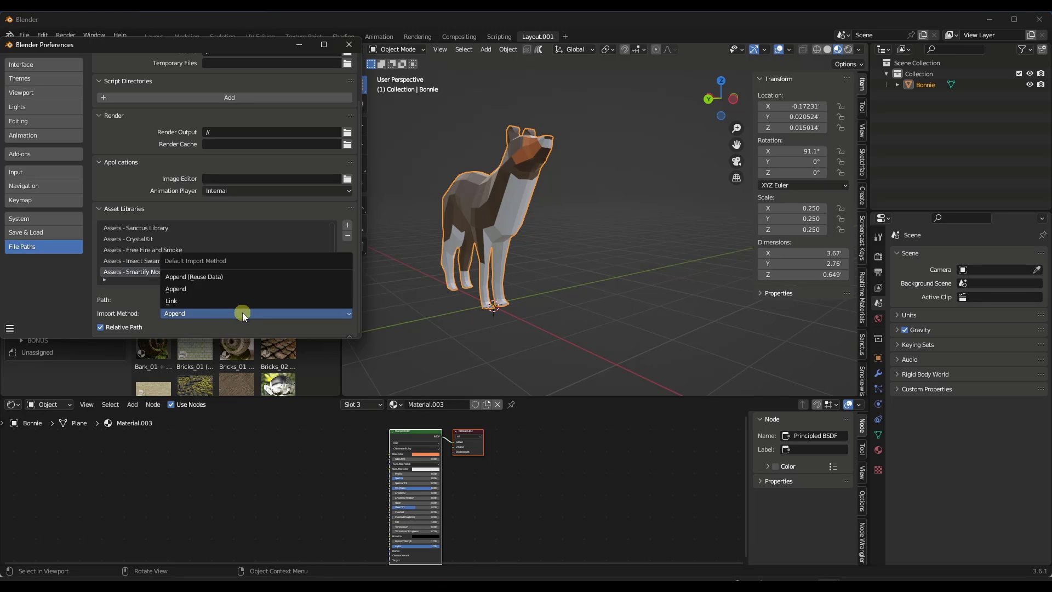
pyautogui.click(244, 276)
pyautogui.click(305, 209)
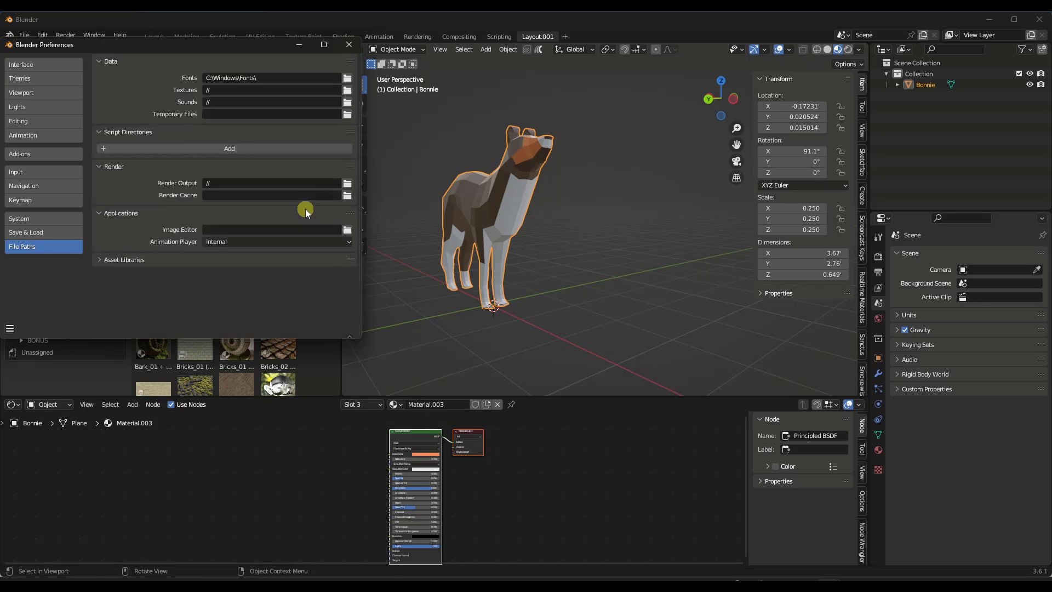
pyautogui.click(143, 258)
pyautogui.scroll(-1, 239, 298)
pyautogui.click(349, 45)
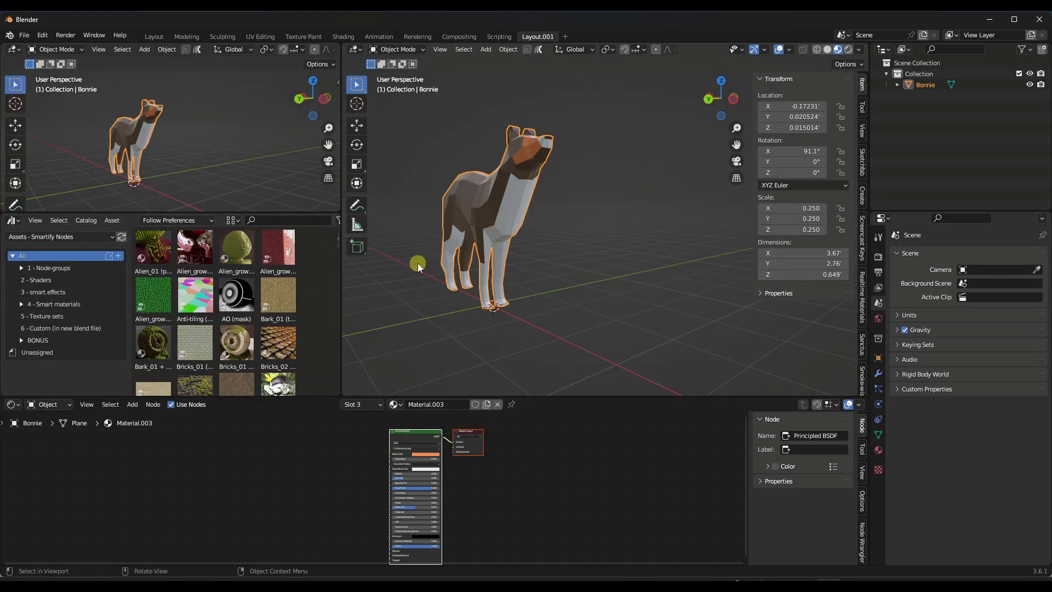
# - Move the dog along the ground plane to about X 8.33', Y 10.07' and rotate it about 30° around Z
pyautogui.scroll(-9, 494, 216)
pyautogui.moveTo(494, 215); pyautogui.dragTo(487, 225, button='middle')
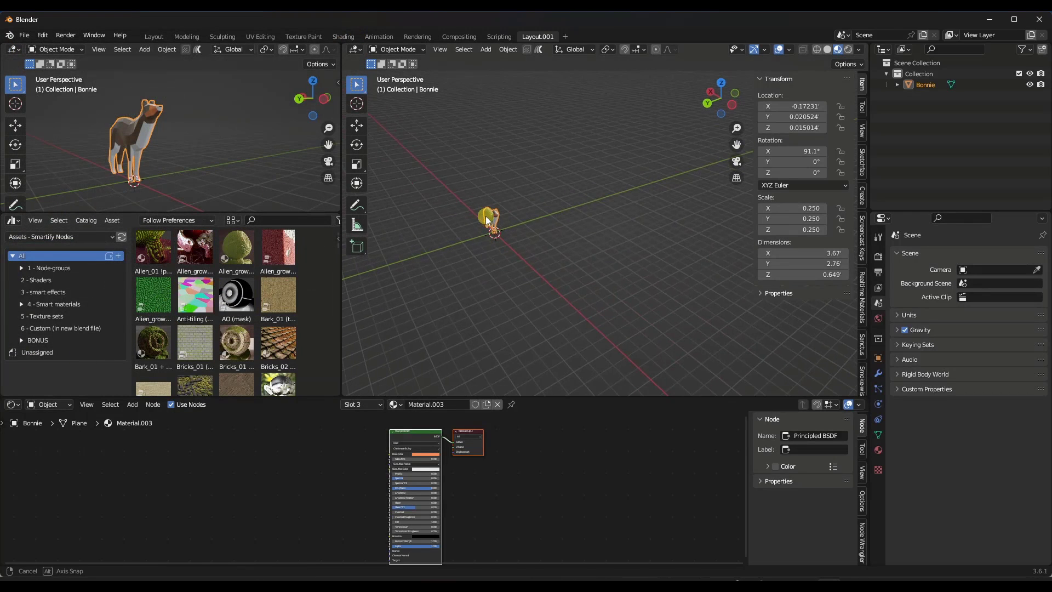
pyautogui.press('g')
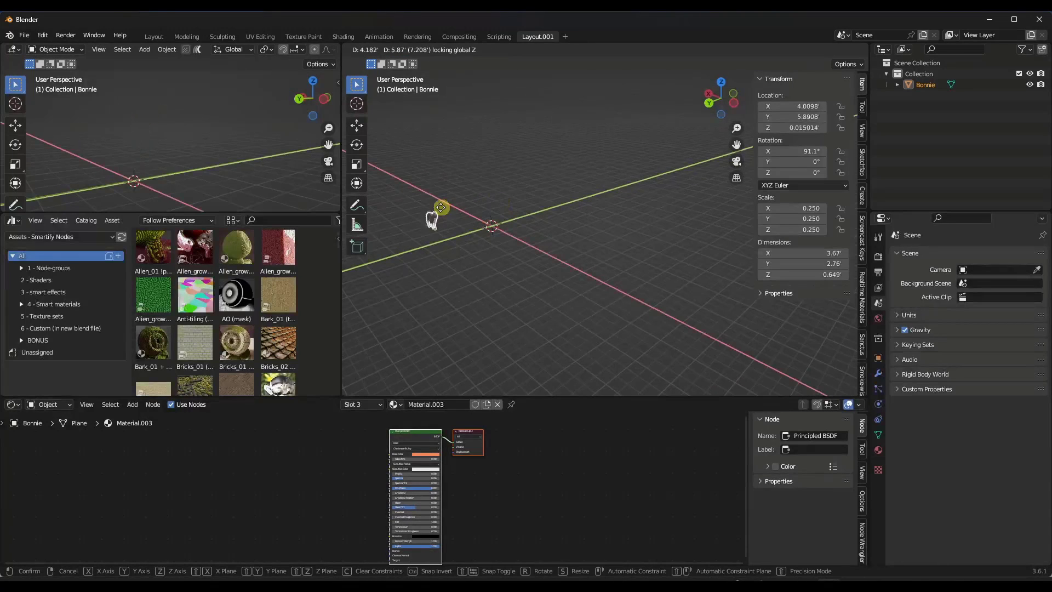
pyautogui.click(395, 207)
pyautogui.press('r')
pyautogui.press('z')
pyautogui.click(465, 176)
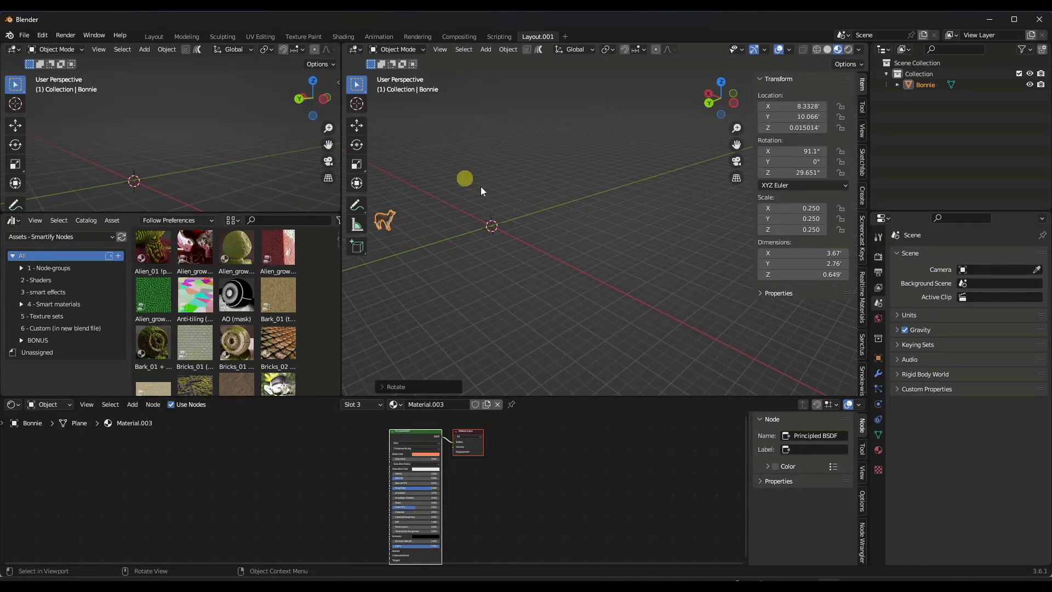
# - Place the shaderball asset from the BONUS Objects catalog near the scene origin, at about X -0.06', Y -0.26'
pyautogui.moveTo(465, 175); pyautogui.dragTo(506, 238, button='middle')
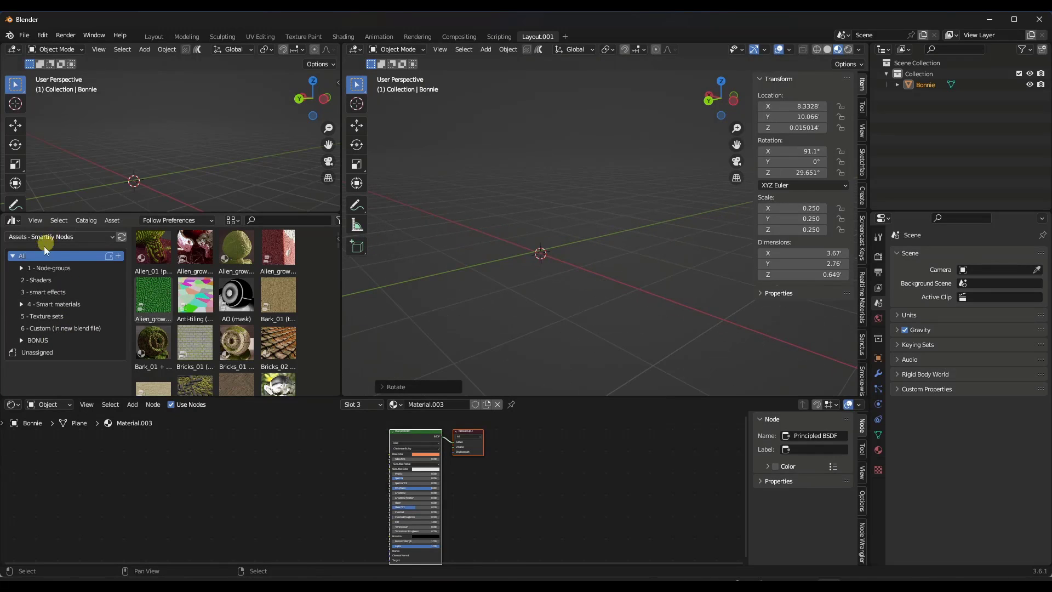
pyautogui.click(34, 340)
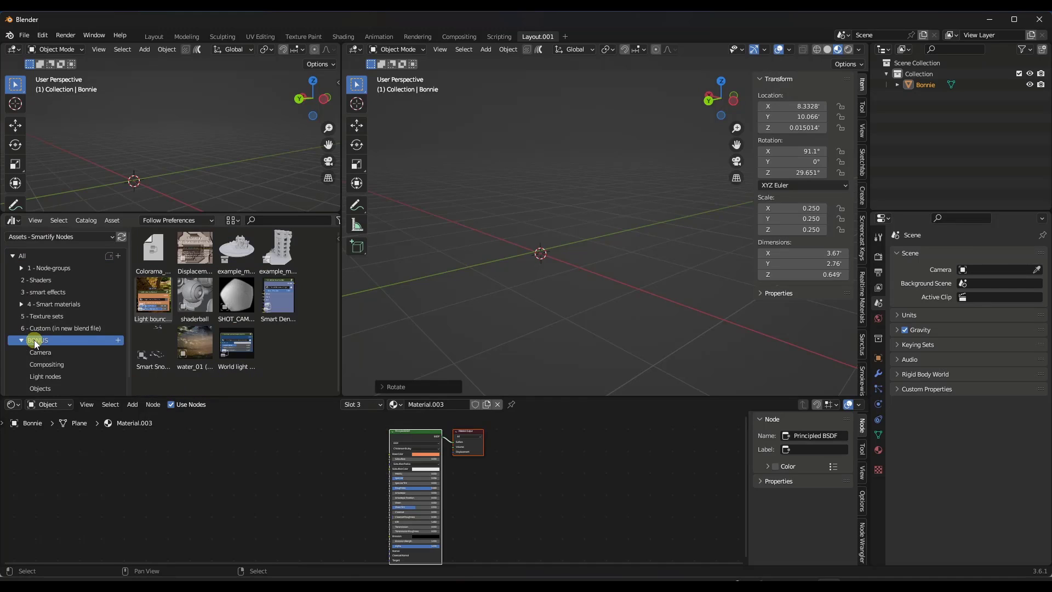
pyautogui.scroll(-1, 44, 367)
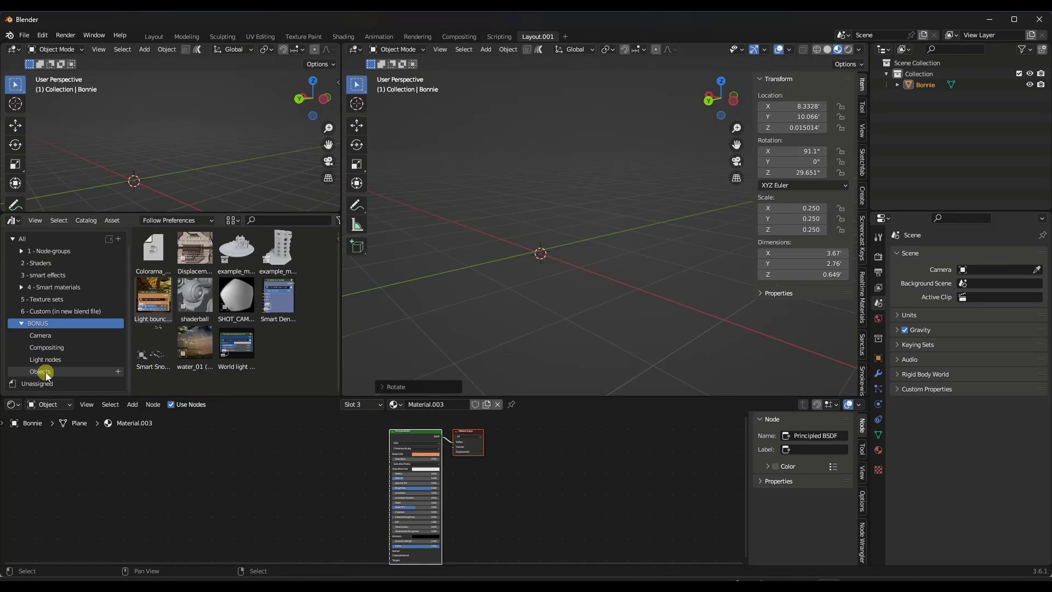
pyautogui.click(45, 373)
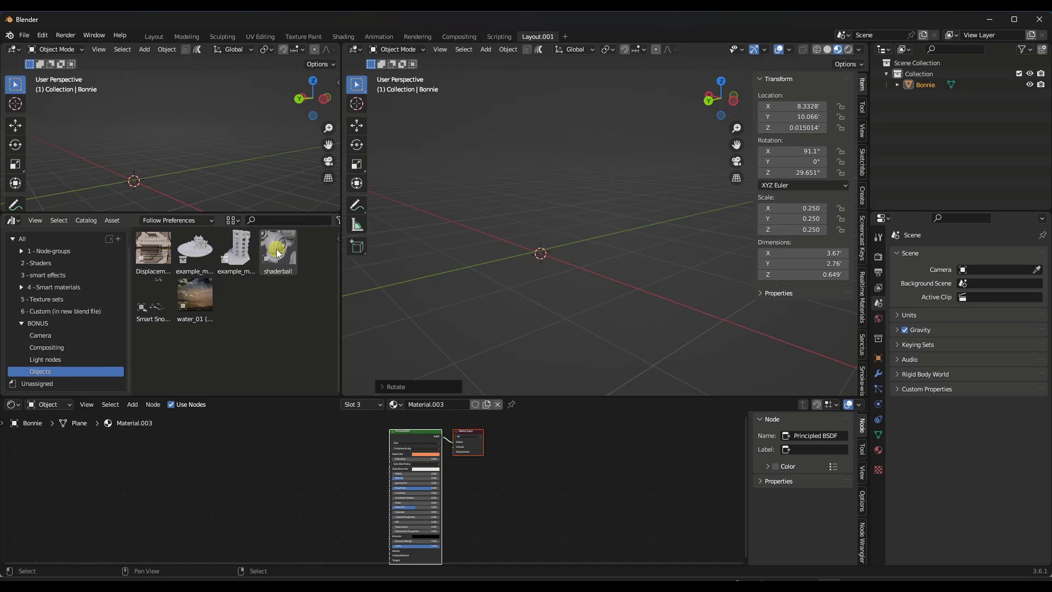
pyautogui.moveTo(277, 249); pyautogui.dragTo(543, 257)
# - Rotate the shaderball -90° around the global Z axis
pyautogui.scroll(-10, 555, 271)
pyautogui.moveTo(569, 235); pyautogui.dragTo(541, 241, button='middle')
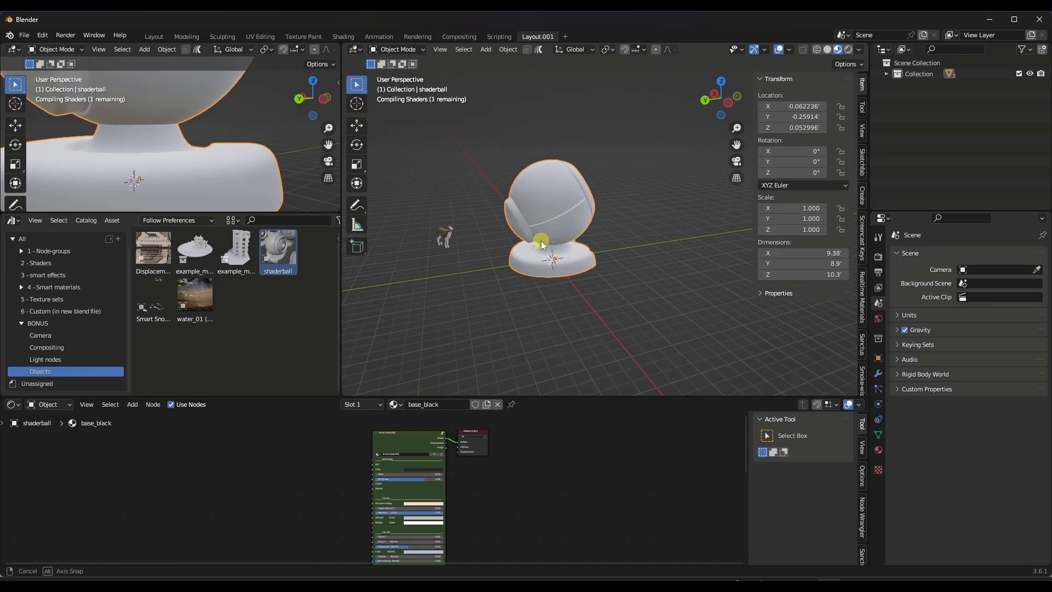
pyautogui.moveTo(542, 245); pyautogui.dragTo(543, 245)
pyautogui.press('r')
pyautogui.press('z')
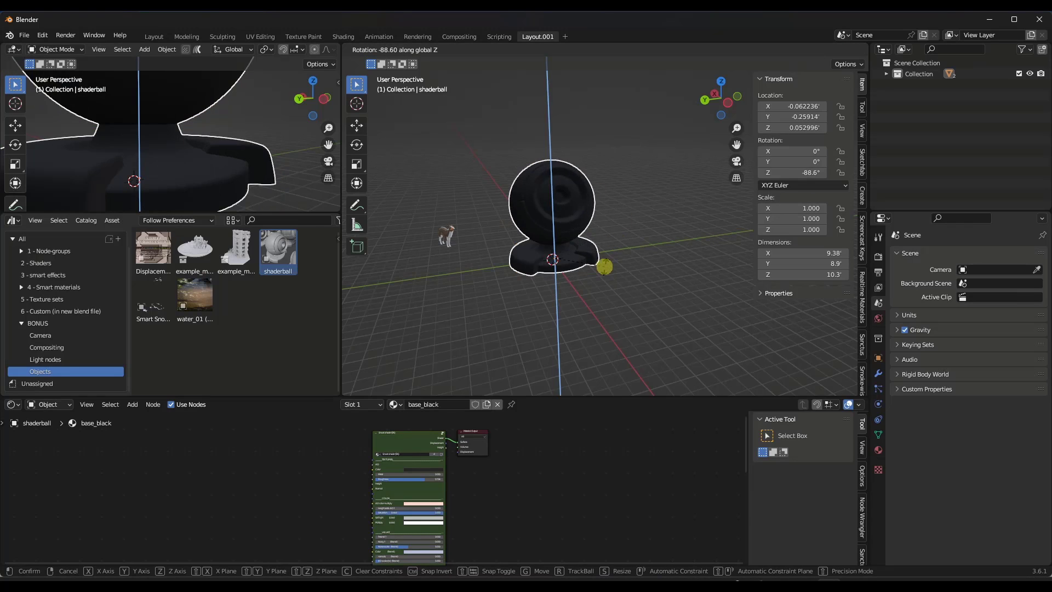
pyautogui.click(596, 268)
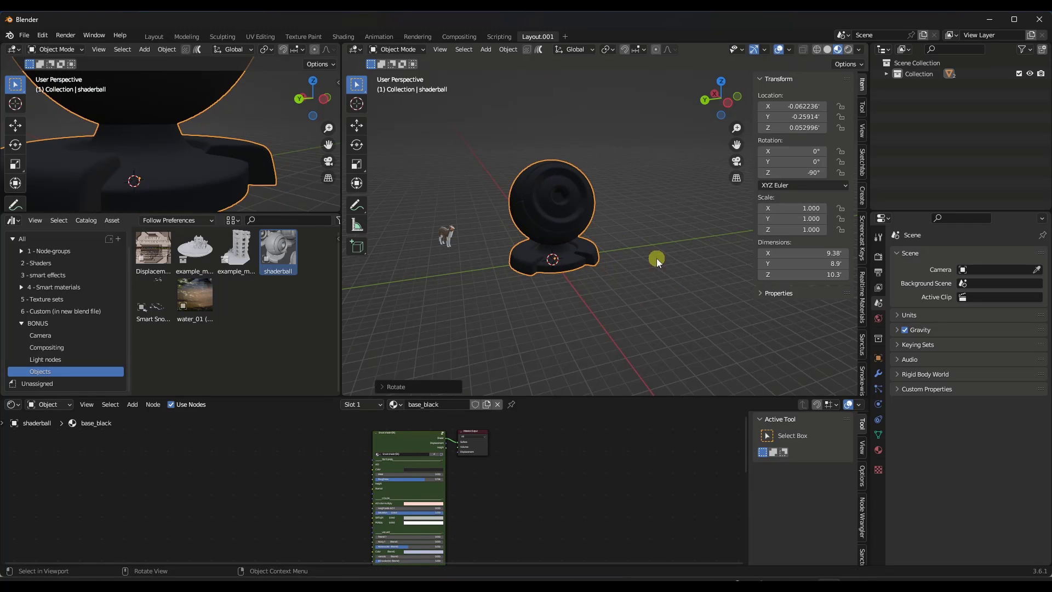
# - Hide the large viewport's sidebar and frame the shaderball closely in that viewport
pyautogui.scroll(2, 518, 188)
pyautogui.moveTo(556, 232)
pyautogui.mouseDown(button='middle')
pyautogui.moveTo(588, 225)
pyautogui.moveTo(573, 226)
pyautogui.mouseUp(button='middle')
pyautogui.scroll(1, 566, 246)
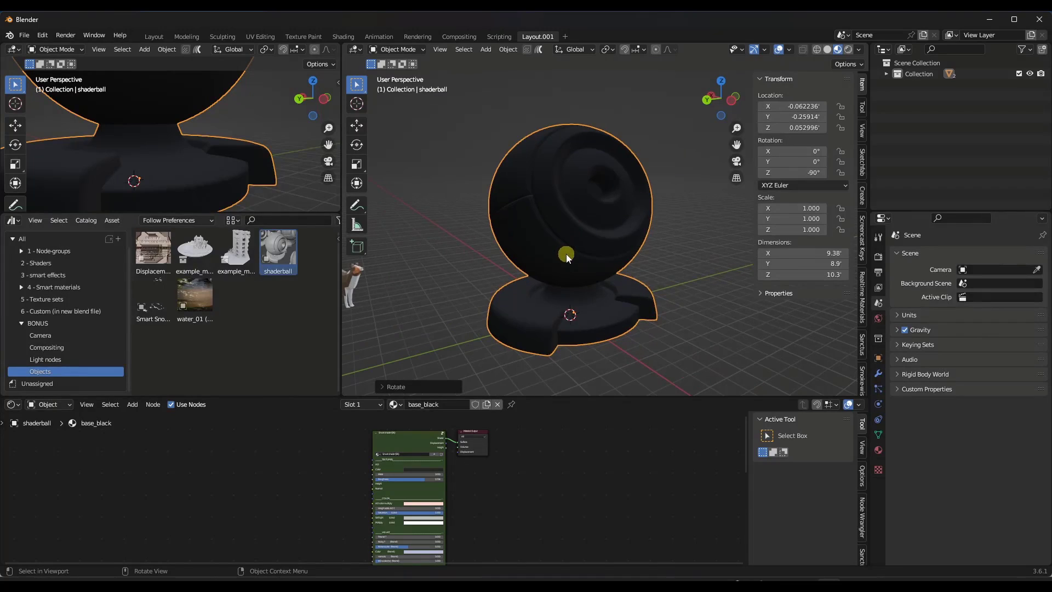
pyautogui.press('n')
pyautogui.scroll(-1, 622, 251)
pyautogui.scroll(2, 566, 285)
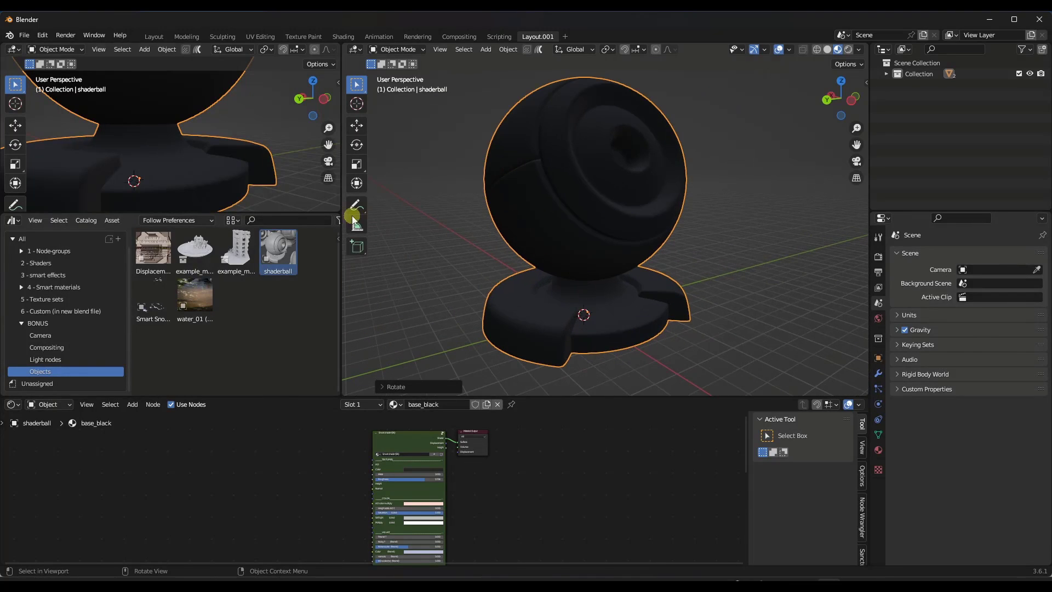
# - Fit the whole shaderball in the small viewport and make that viewport slightly taller at the Asset Browser's expense
pyautogui.scroll(-1, 152, 132)
pyautogui.scroll(-4, 154, 135)
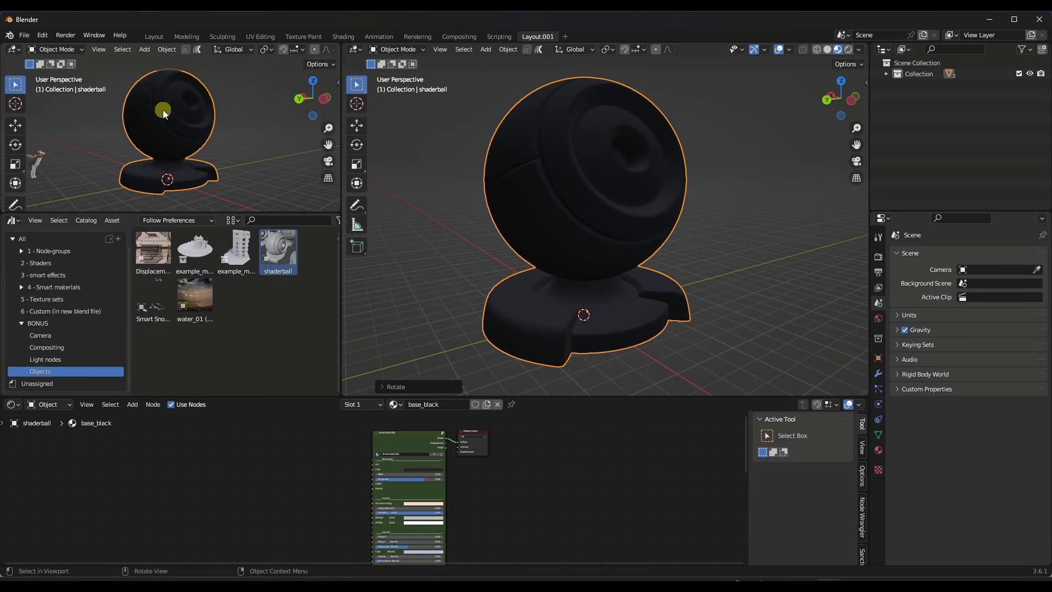
pyautogui.moveTo(173, 212); pyautogui.dragTo(170, 228)
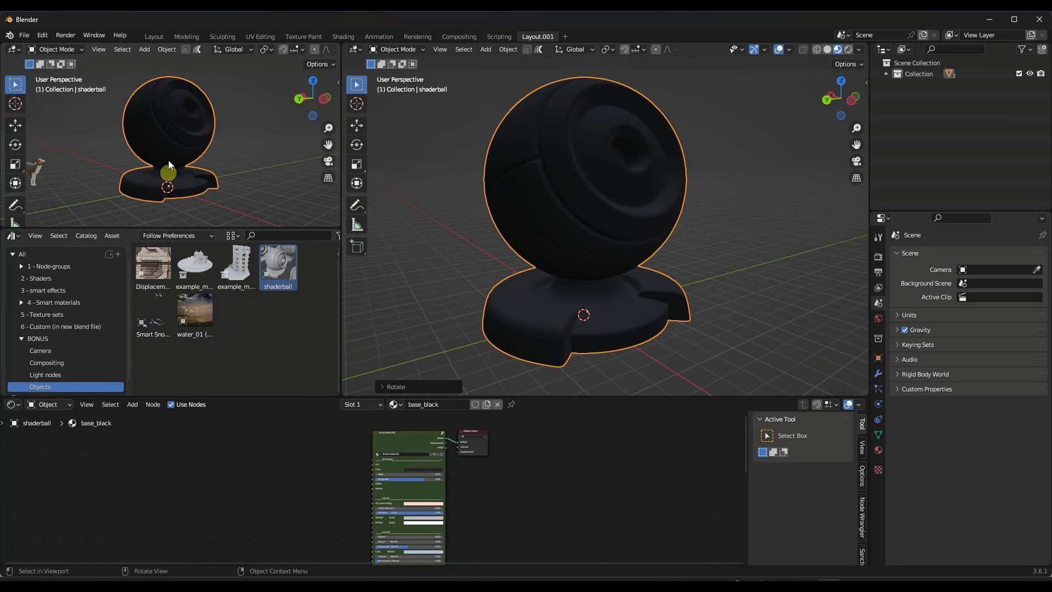
pyautogui.moveTo(169, 130); pyautogui.dragTo(163, 128, button='middle')
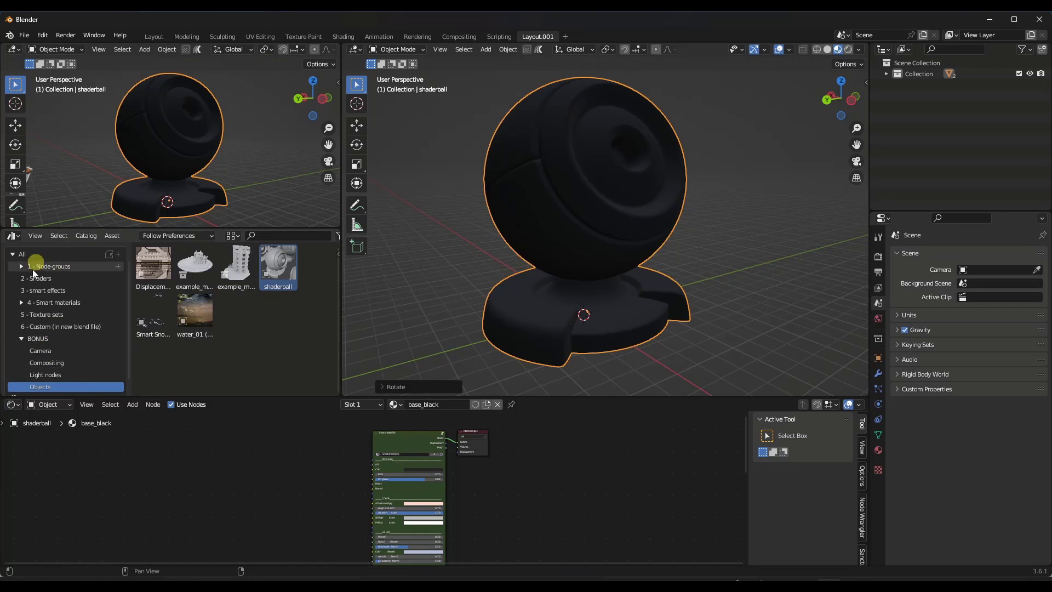
pyautogui.moveTo(581, 220); pyautogui.dragTo(571, 216, button='middle')
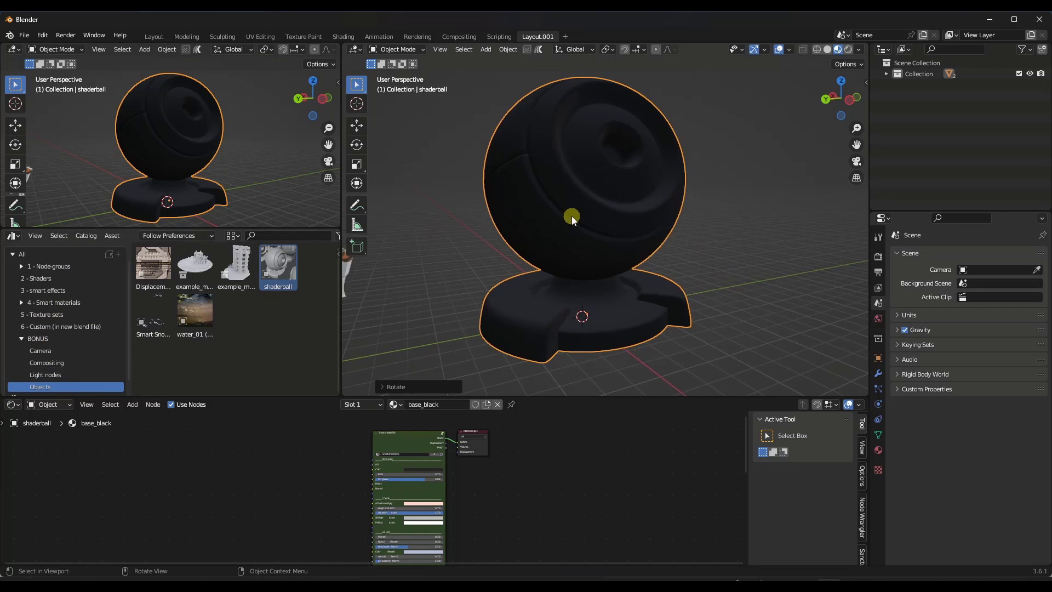
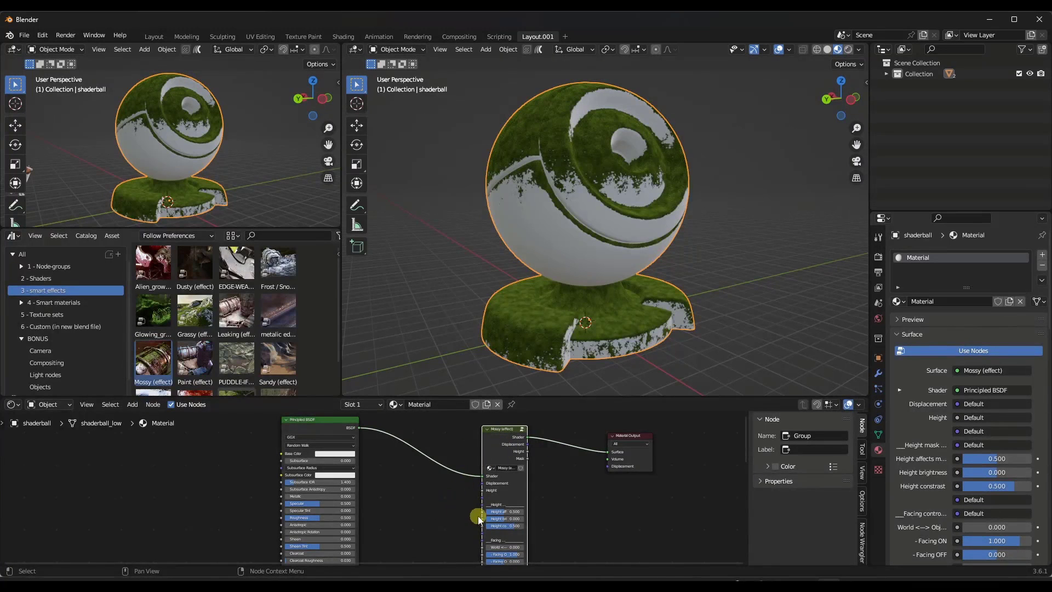
# - Set the Principled BSDF's base color to a golden yellow and inspect the mossy shaderball from several angles
pyautogui.moveTo(591, 211); pyautogui.dragTo(629, 213, button='middle')
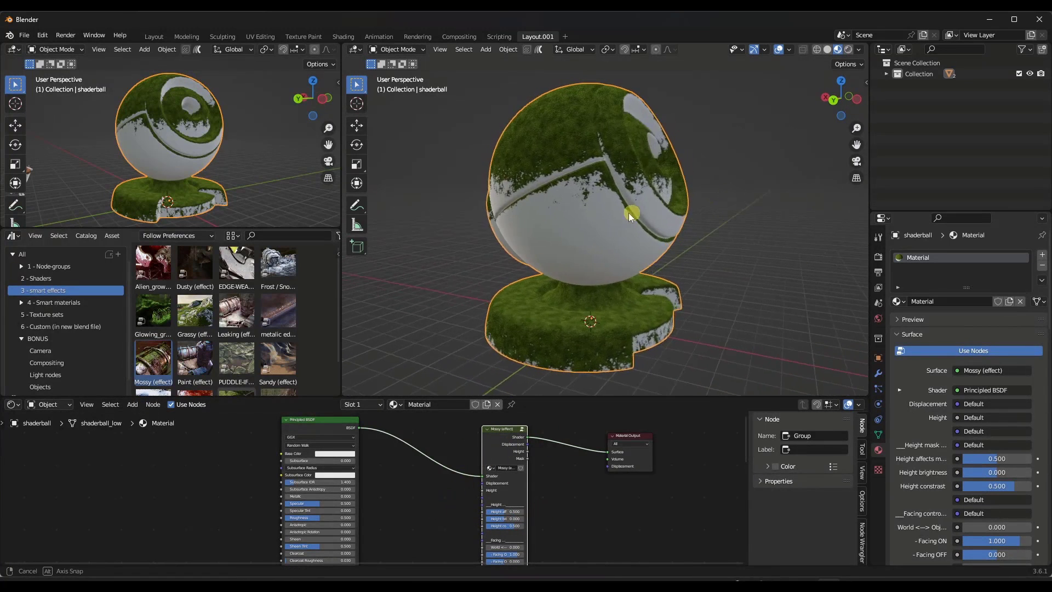
pyautogui.click(332, 455)
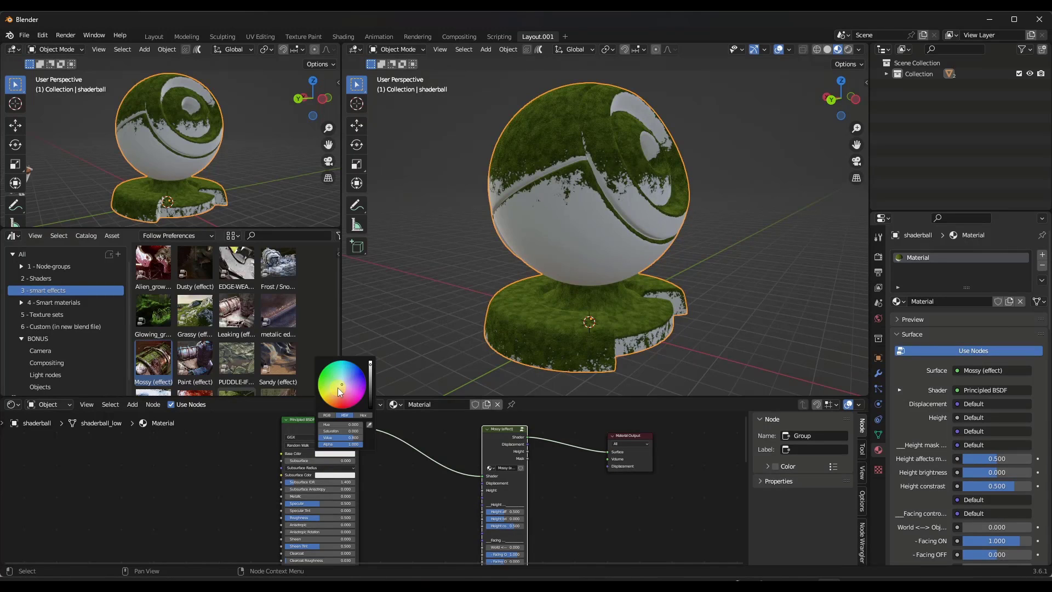
pyautogui.moveTo(338, 391); pyautogui.dragTo(330, 396)
pyautogui.moveTo(570, 187); pyautogui.dragTo(616, 175, button='middle')
pyautogui.scroll(1, 629, 118)
pyautogui.scroll(-2, 600, 192)
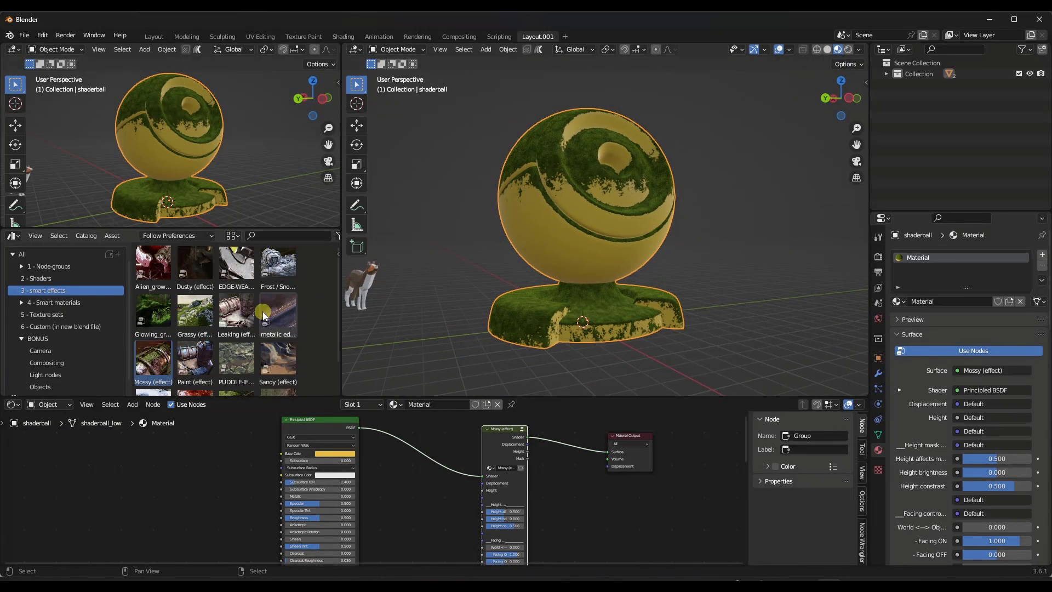
# - Delete the Mossy (effect) and Principled BSDF nodes from the shaderball's material, leaving only Material Output
pyautogui.scroll(-2, 251, 355)
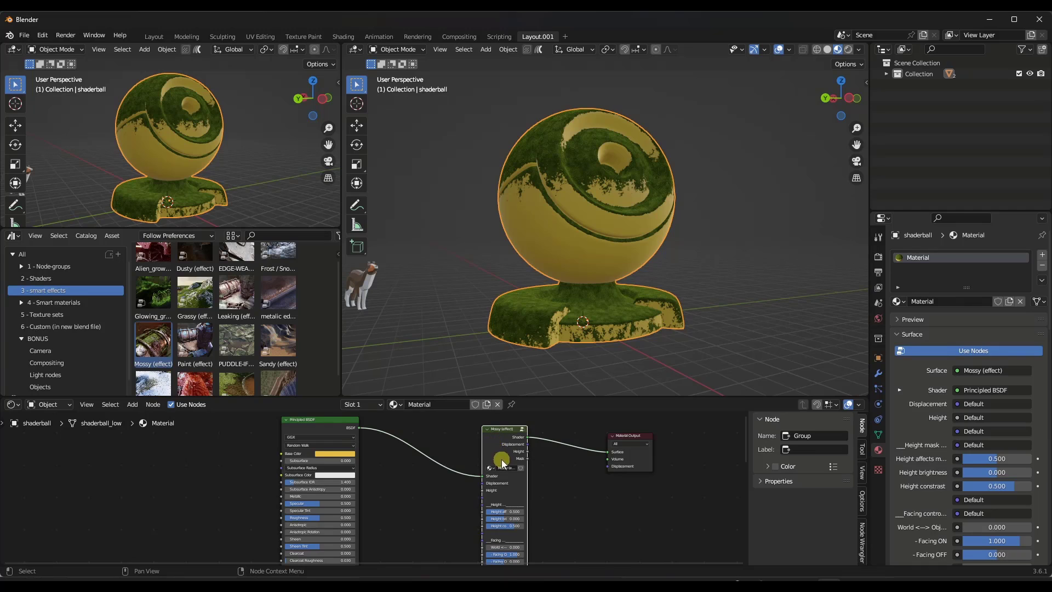
pyautogui.press('x')
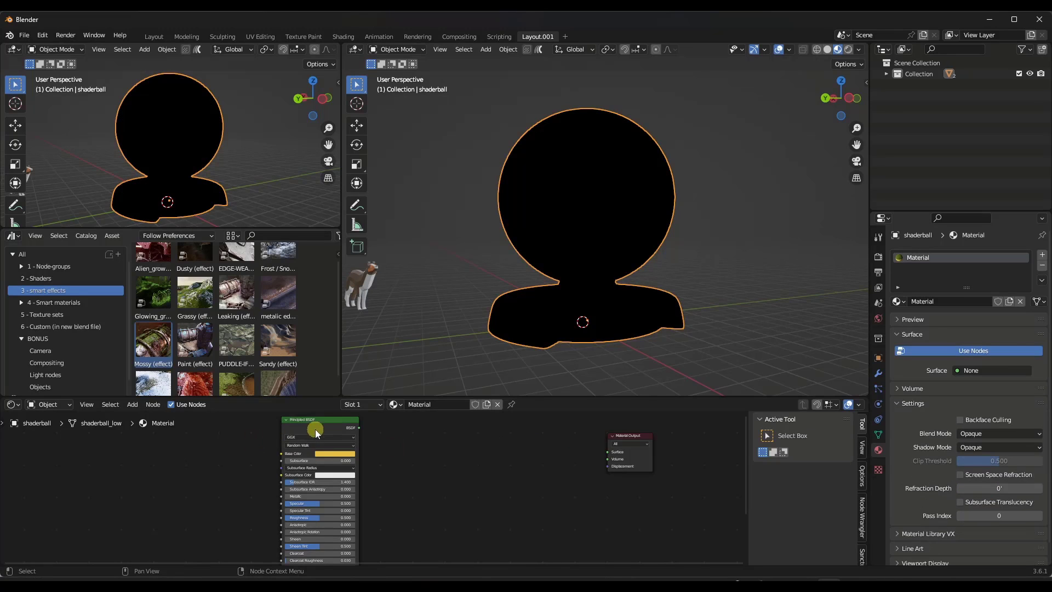
pyautogui.click(315, 427)
pyautogui.press('x')
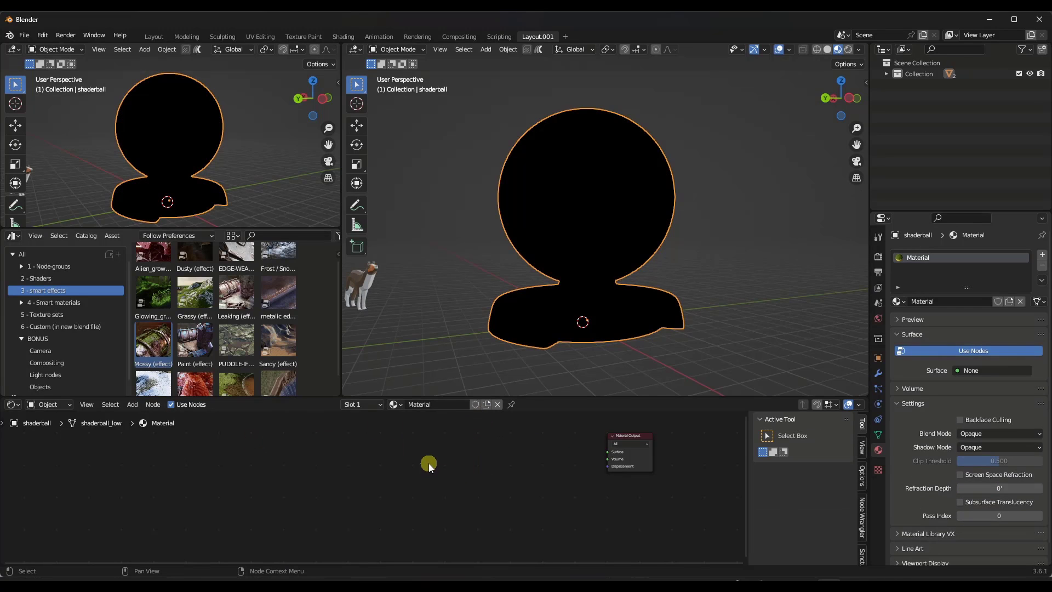
# - Look through the library's main catalogs: Shaders, smart effects, Smart materials, Texture sets, Custom and BONUS
pyautogui.click(41, 279)
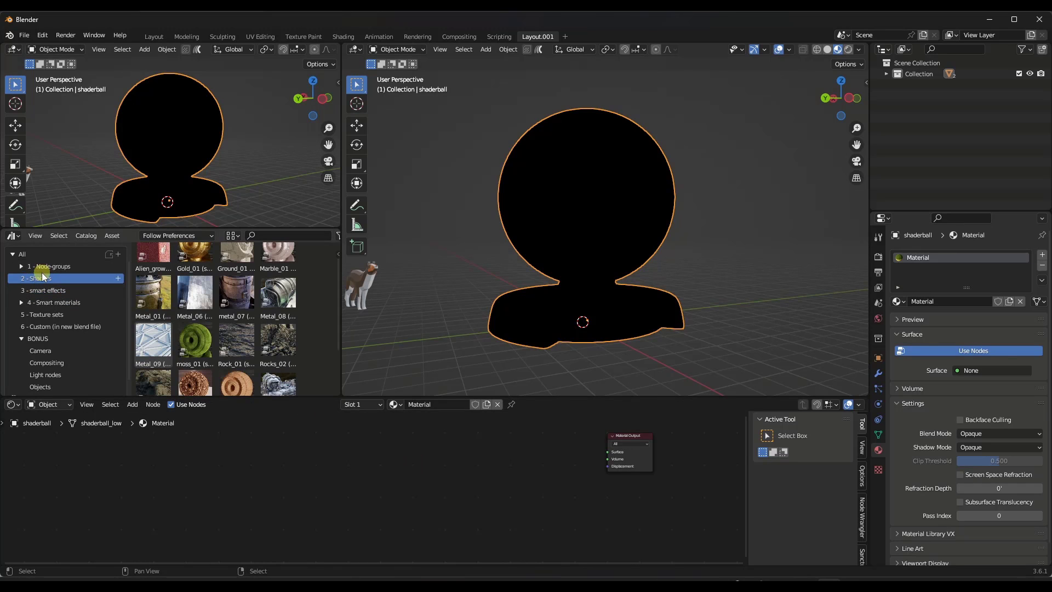
pyautogui.click(22, 338)
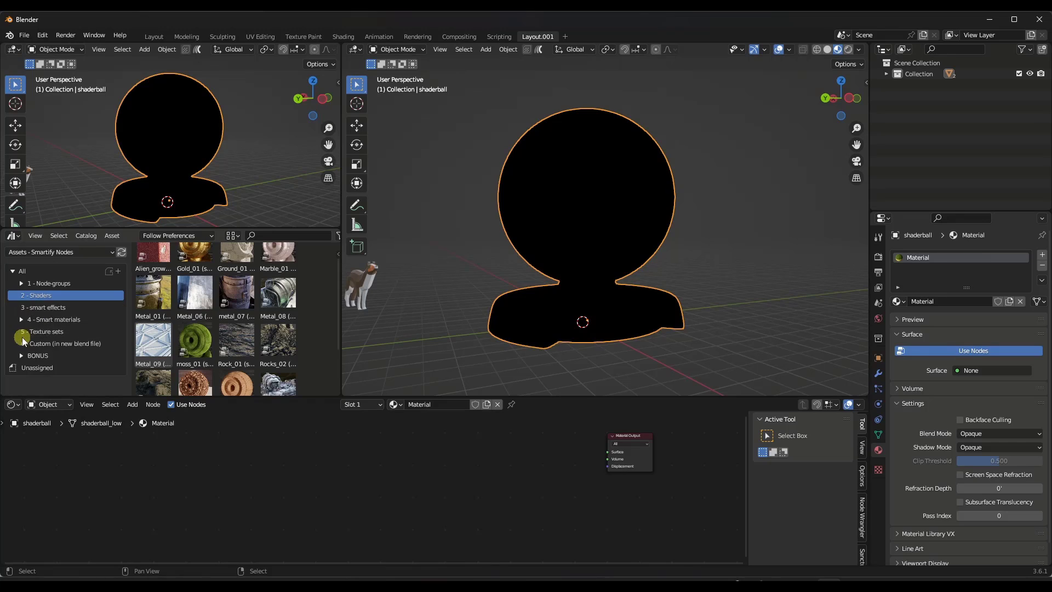
pyautogui.click(50, 308)
pyautogui.click(50, 319)
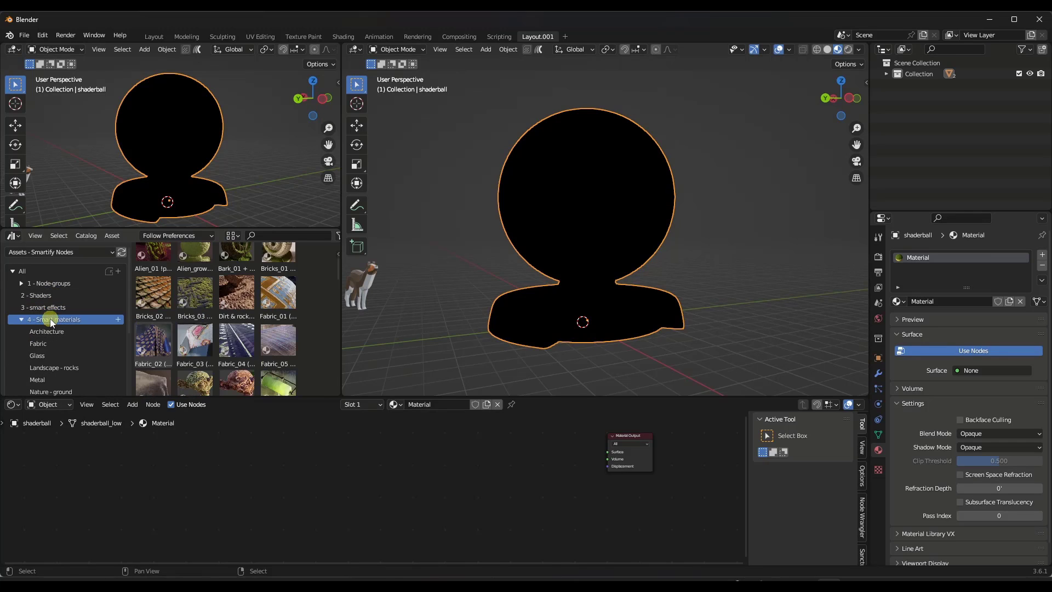
pyautogui.click(21, 319)
pyautogui.click(41, 331)
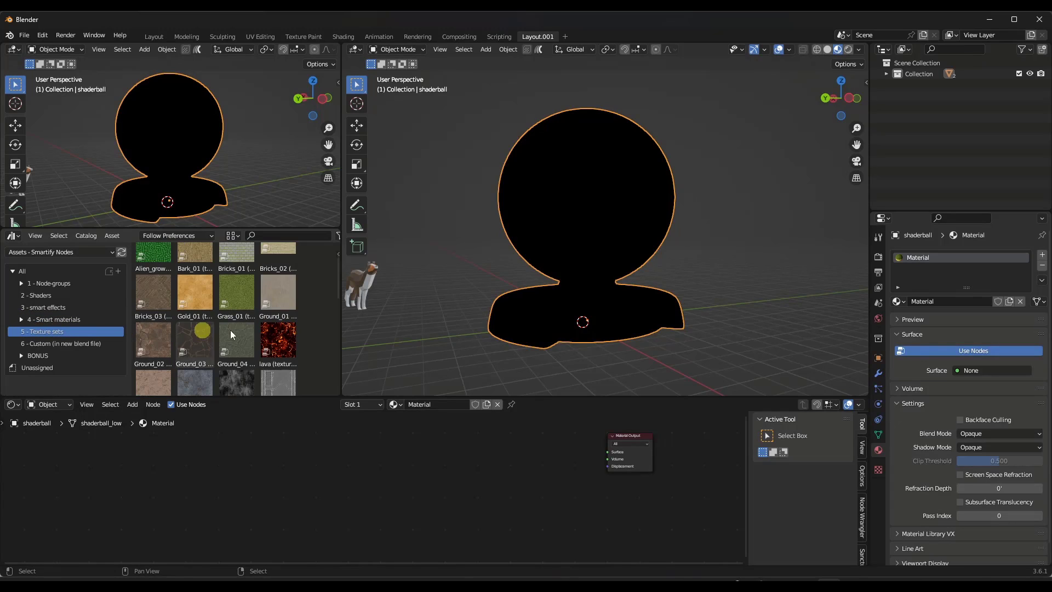
pyautogui.scroll(-5, 247, 302)
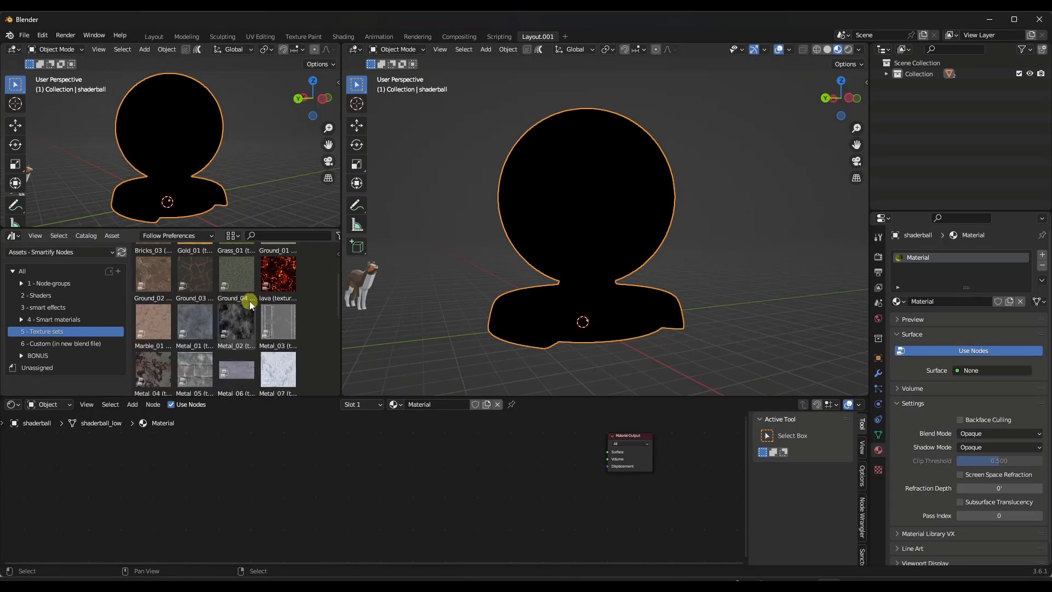
pyautogui.click(51, 344)
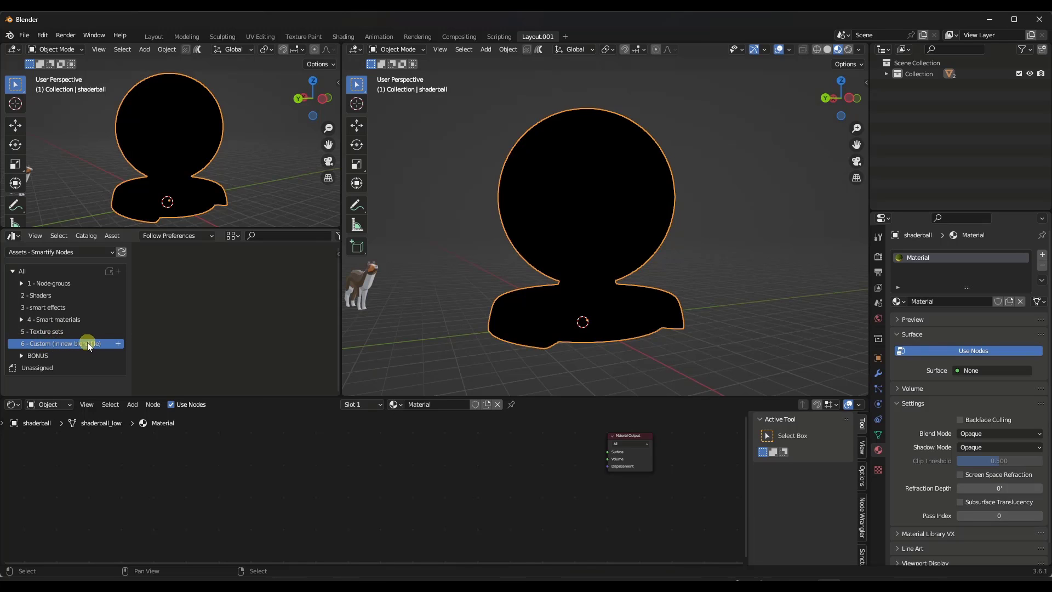
pyautogui.click(55, 355)
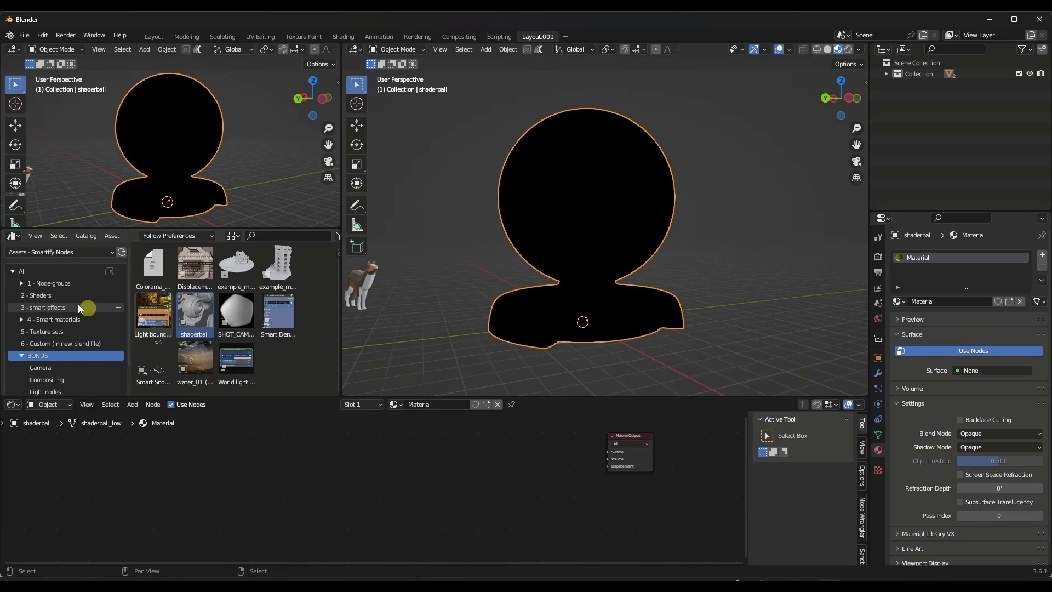
# - Examine the Node-groups catalog and its subcatalogs: ALL SMARTIFY NODES, SMART SHADER, Masks, Mixers, APPEND (not reuse) and Smart utilities
pyautogui.click(54, 284)
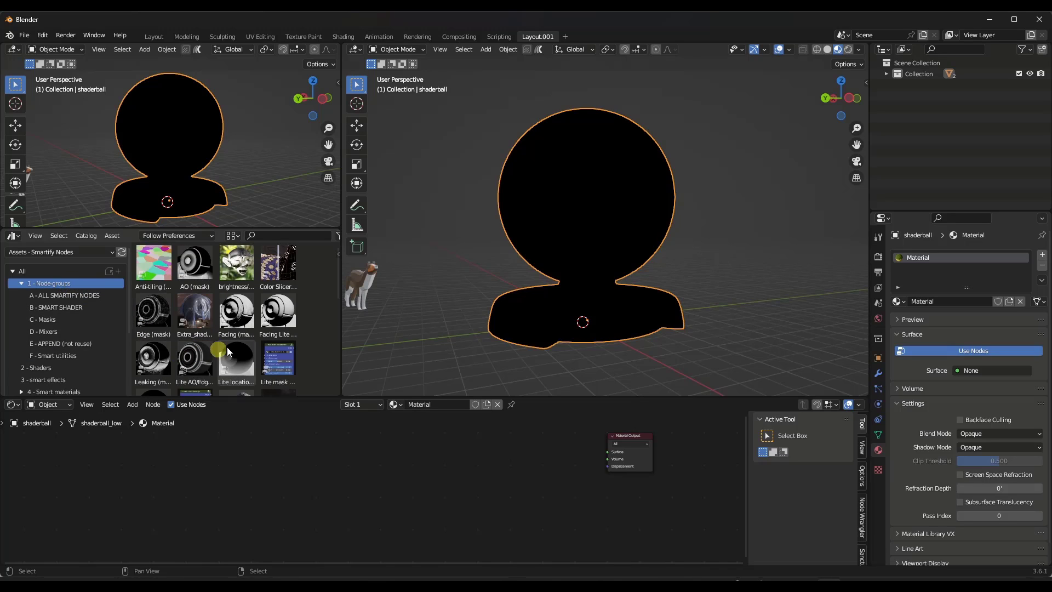
pyautogui.click(277, 321)
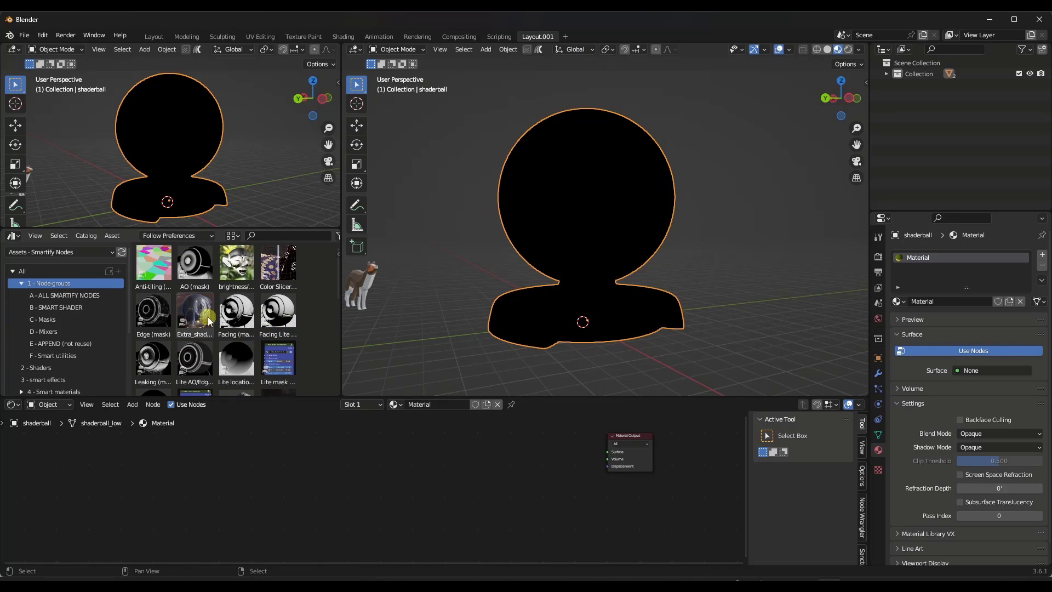
pyautogui.click(302, 392)
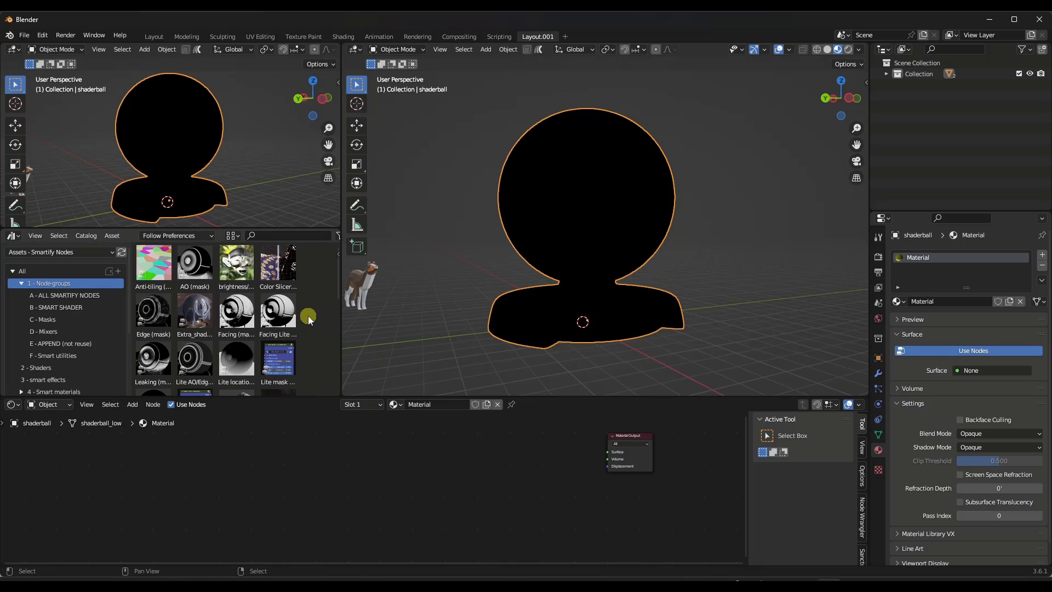
pyautogui.scroll(-1, 306, 313)
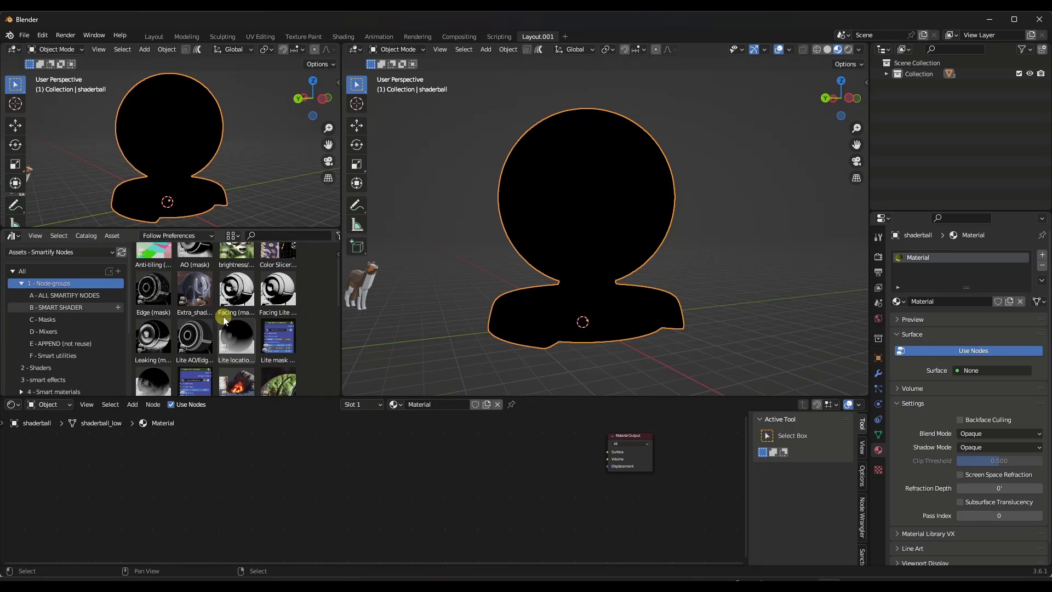
pyautogui.click(83, 298)
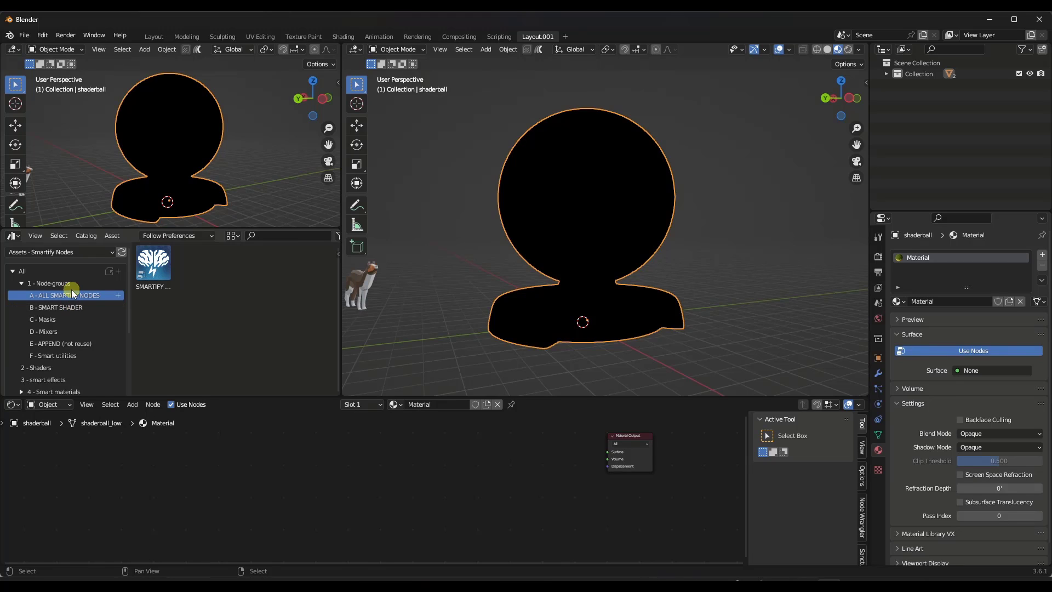
pyautogui.click(161, 278)
pyautogui.click(60, 308)
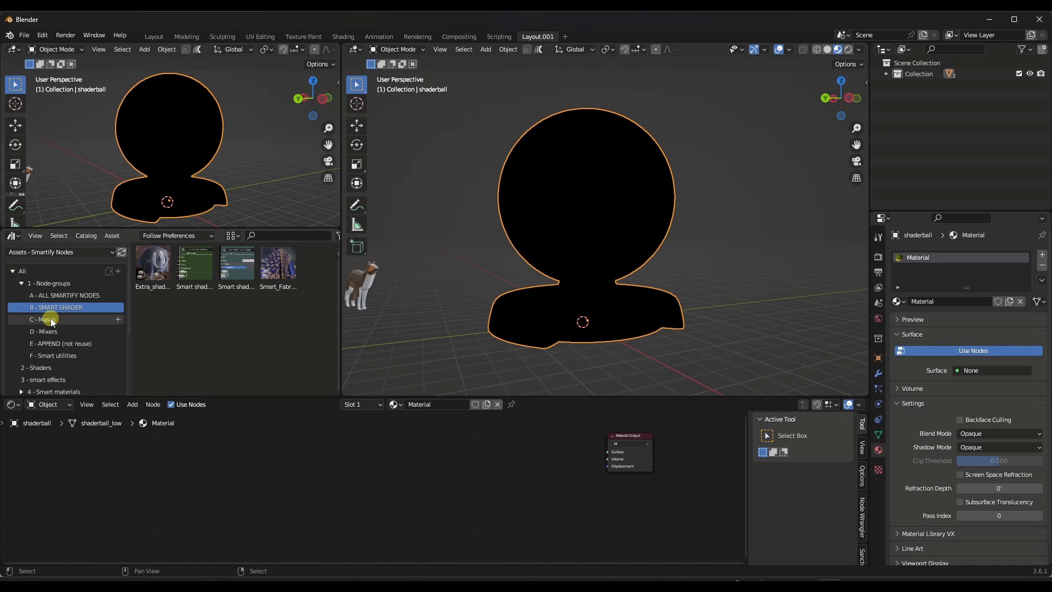
pyautogui.click(51, 320)
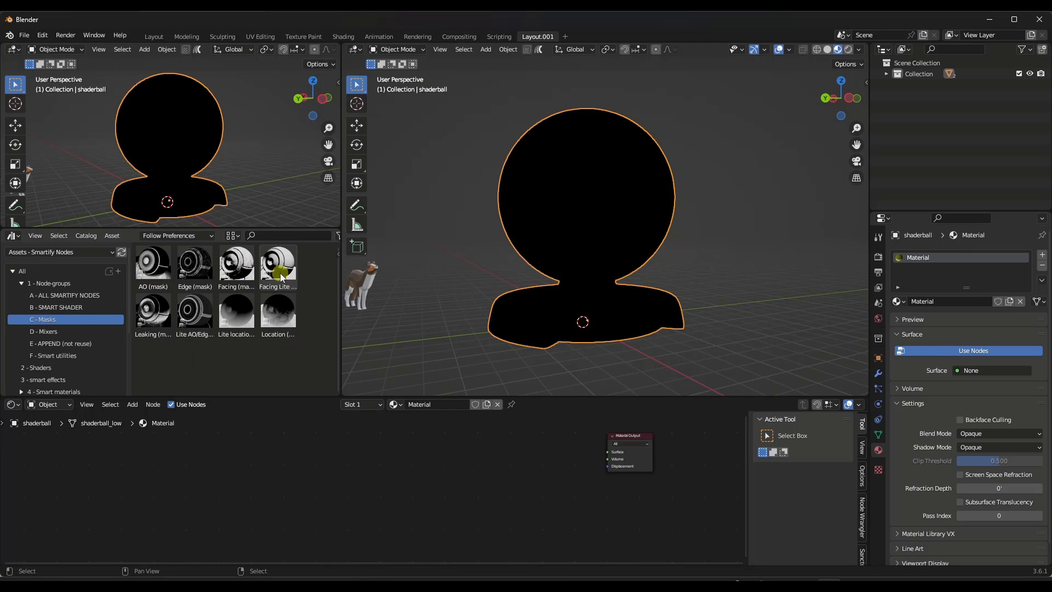
pyautogui.click(55, 333)
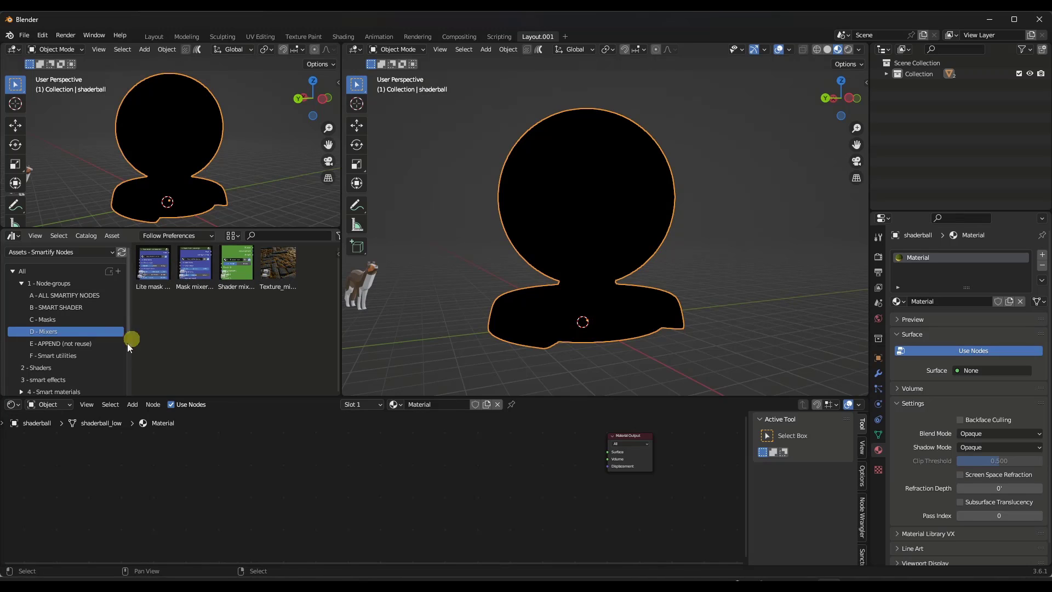
pyautogui.click(84, 346)
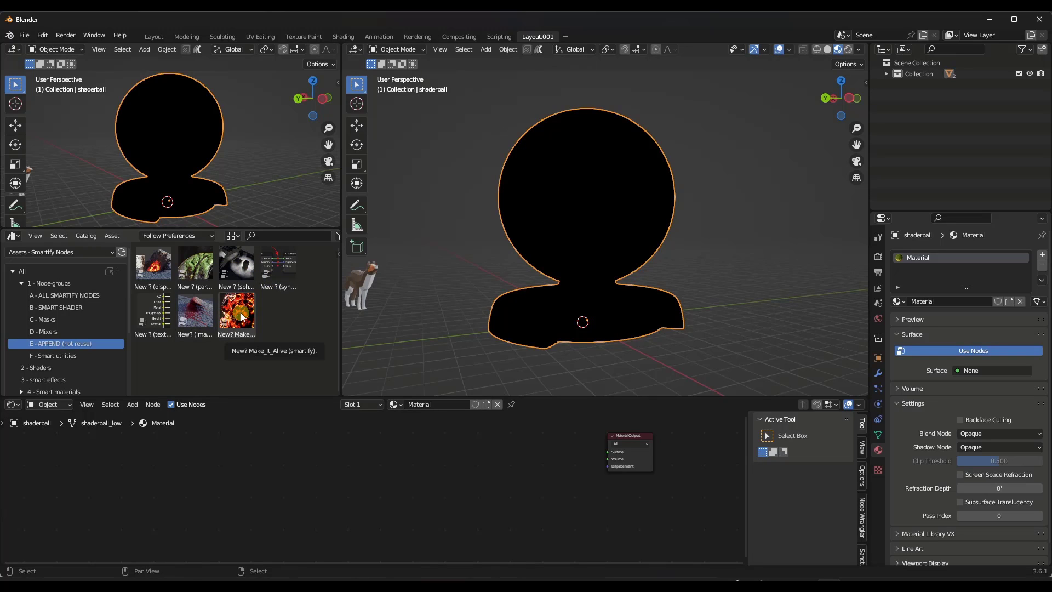
pyautogui.click(63, 356)
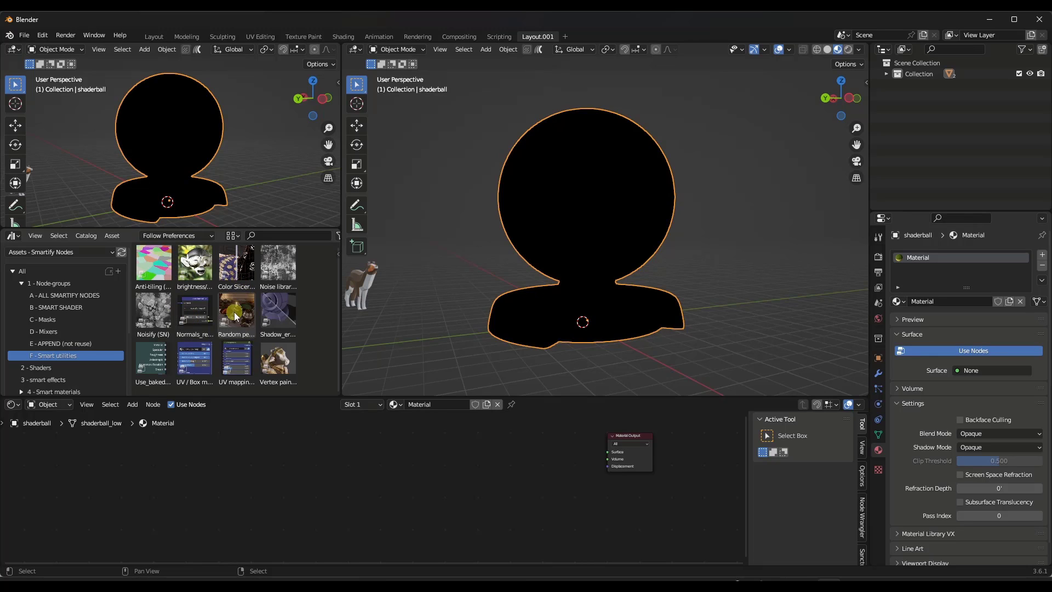
# - Add the Smart shader (SN) node group from the B - SMART SHADER catalog to the shaderball's material
pyautogui.click(79, 312)
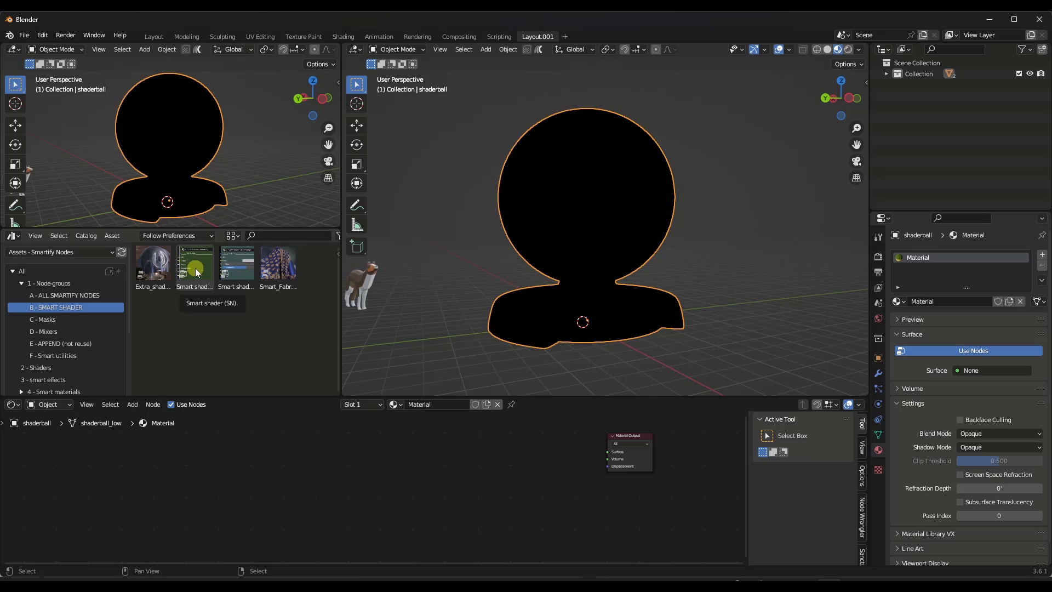
pyautogui.moveTo(196, 269); pyautogui.dragTo(402, 463)
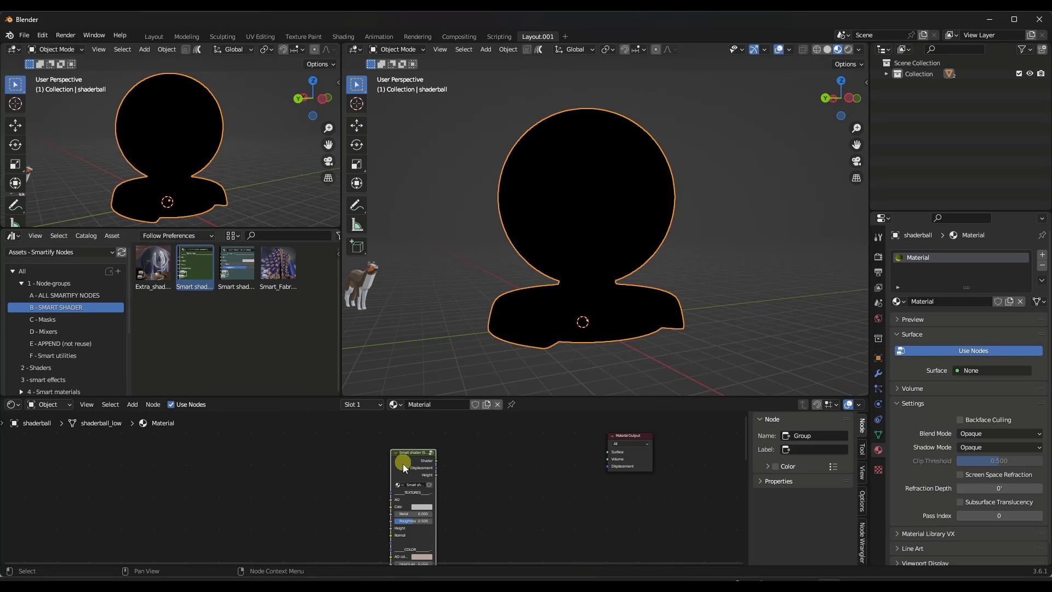
pyautogui.click(429, 462)
pyautogui.scroll(-2, 424, 458)
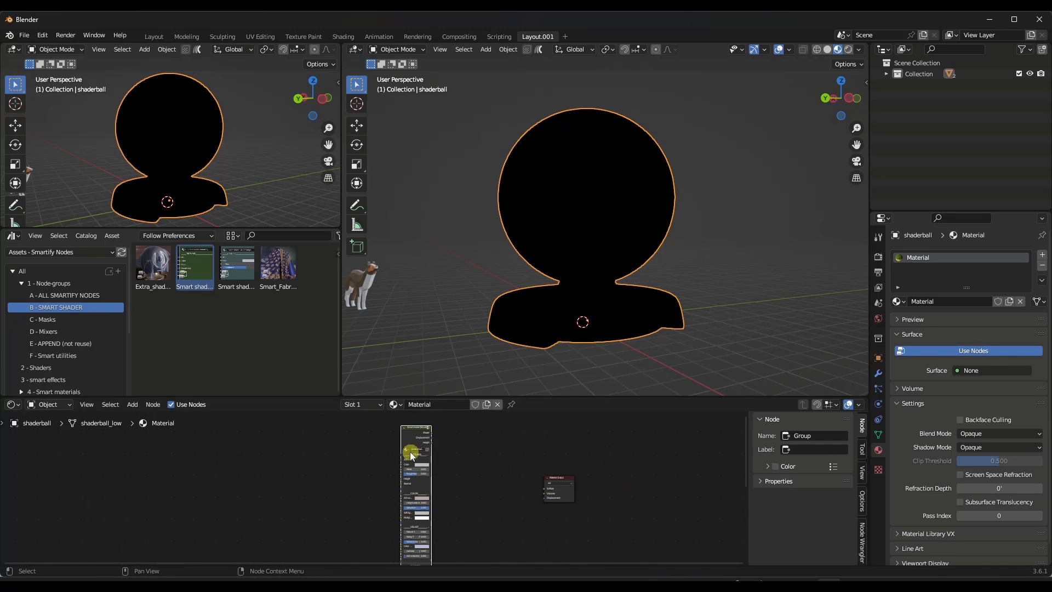
pyautogui.scroll(3, 417, 447)
pyautogui.scroll(-1, 415, 444)
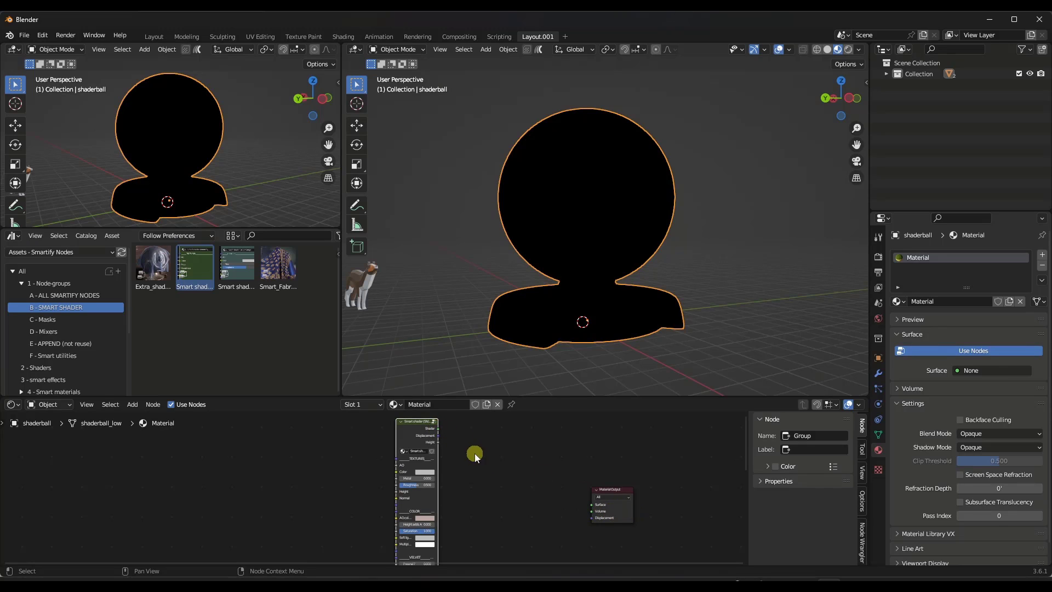
# - Connect the Smart shader's Shader and Displacement outputs to the Material Output's Surface and Displacement inputs, and reposition the Material Output node
pyautogui.moveTo(437, 431); pyautogui.dragTo(593, 508)
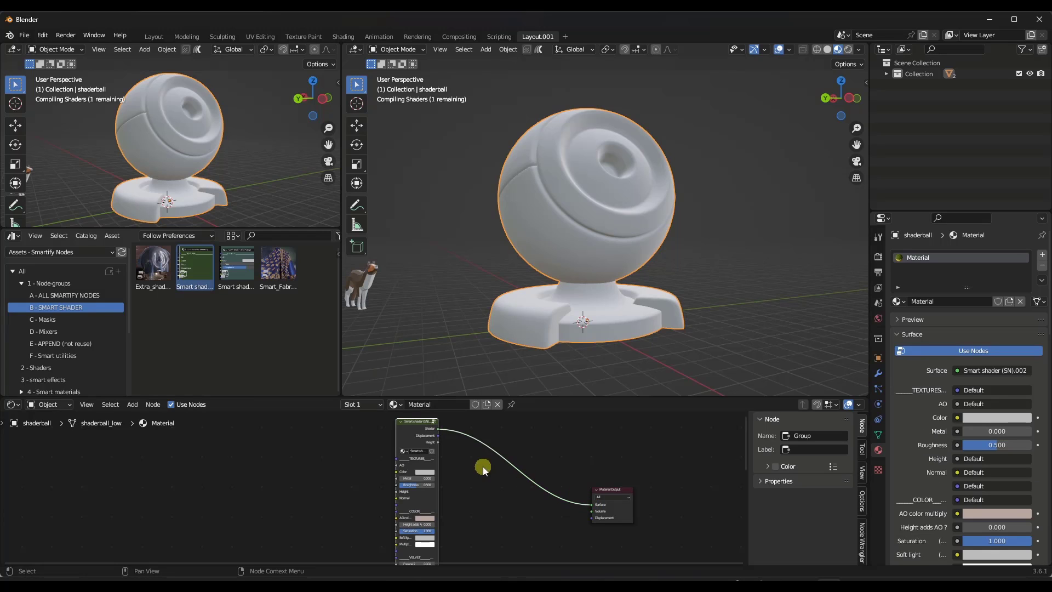
pyautogui.scroll(5, 436, 439)
pyautogui.moveTo(442, 436); pyautogui.dragTo(683, 483)
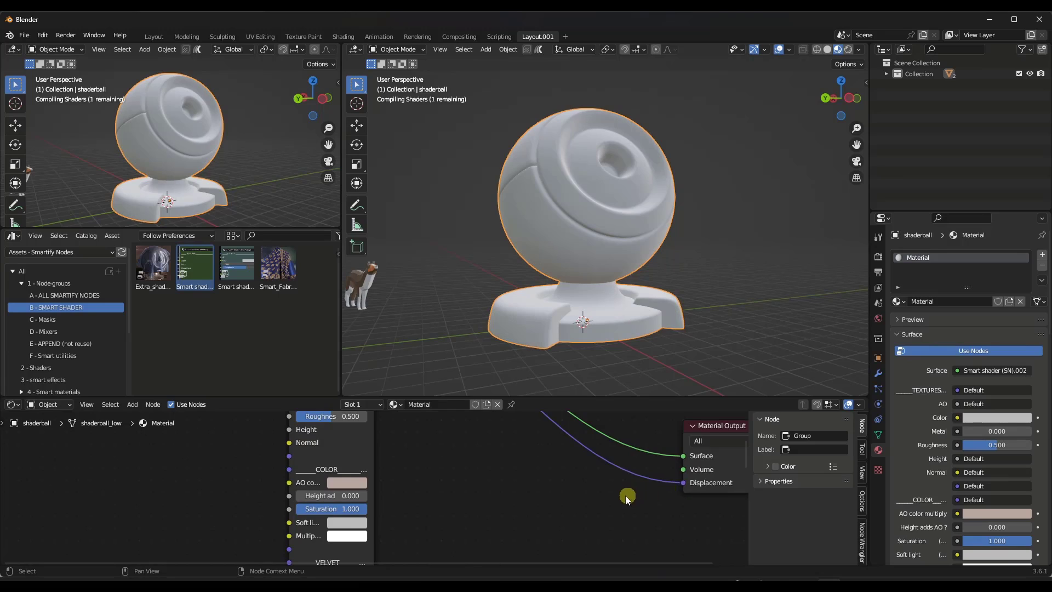
pyautogui.scroll(-4, 626, 495)
pyautogui.moveTo(579, 482); pyautogui.dragTo(569, 483, button='middle')
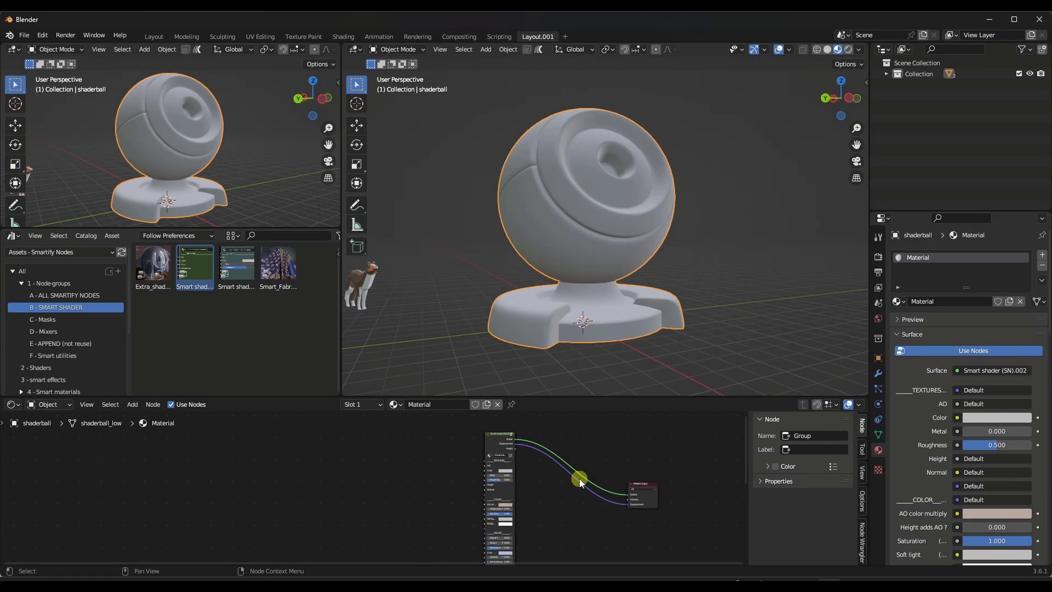
pyautogui.moveTo(646, 483); pyautogui.dragTo(662, 461)
# - Set the Smart shader's Color to a faintly purple grey with hue 0.801, saturation 0.053 and value 0.500
pyautogui.scroll(5, 509, 448)
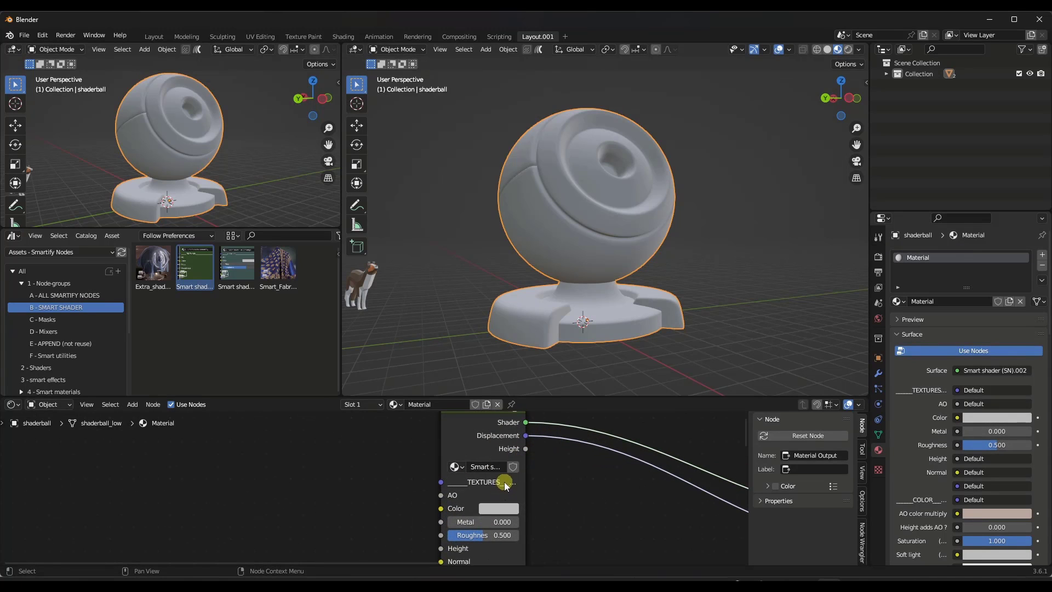
pyautogui.scroll(-3, 501, 491)
pyautogui.scroll(1, 502, 492)
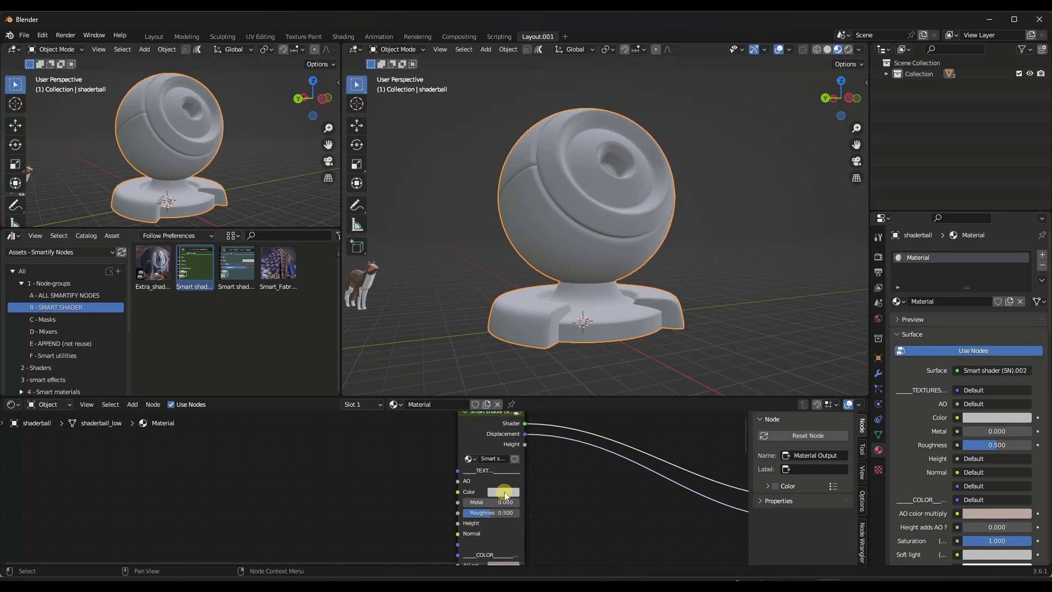
pyautogui.click(506, 493)
pyautogui.moveTo(541, 402); pyautogui.dragTo(529, 253)
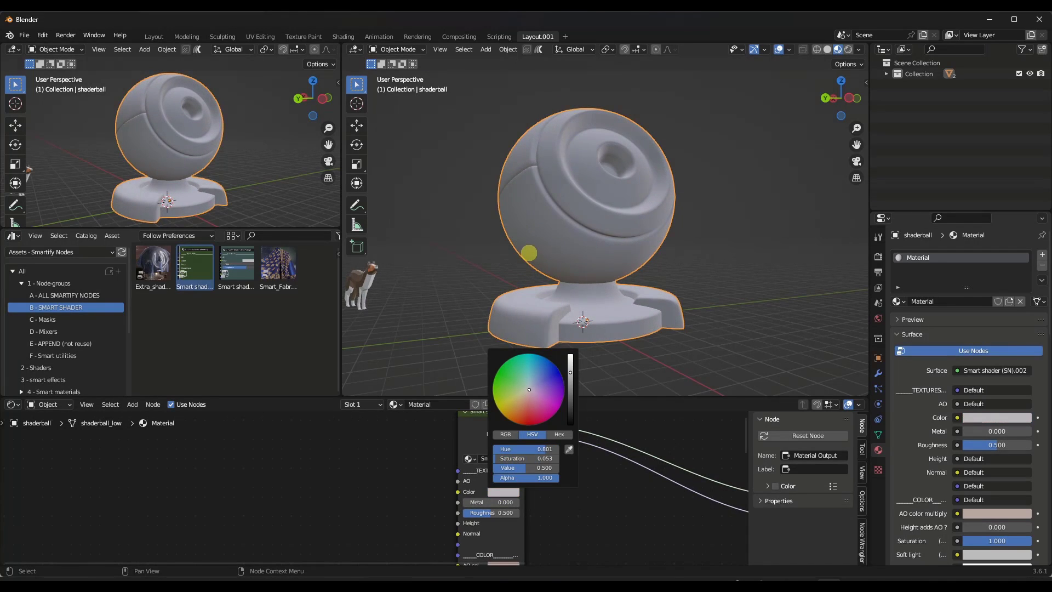
# - Add the Stones_01 texture set from the 5 - Texture sets catalog to the material, placed before the Smart shader node
pyautogui.scroll(-2, 596, 491)
pyautogui.moveTo(517, 463); pyautogui.dragTo(529, 462, button='middle')
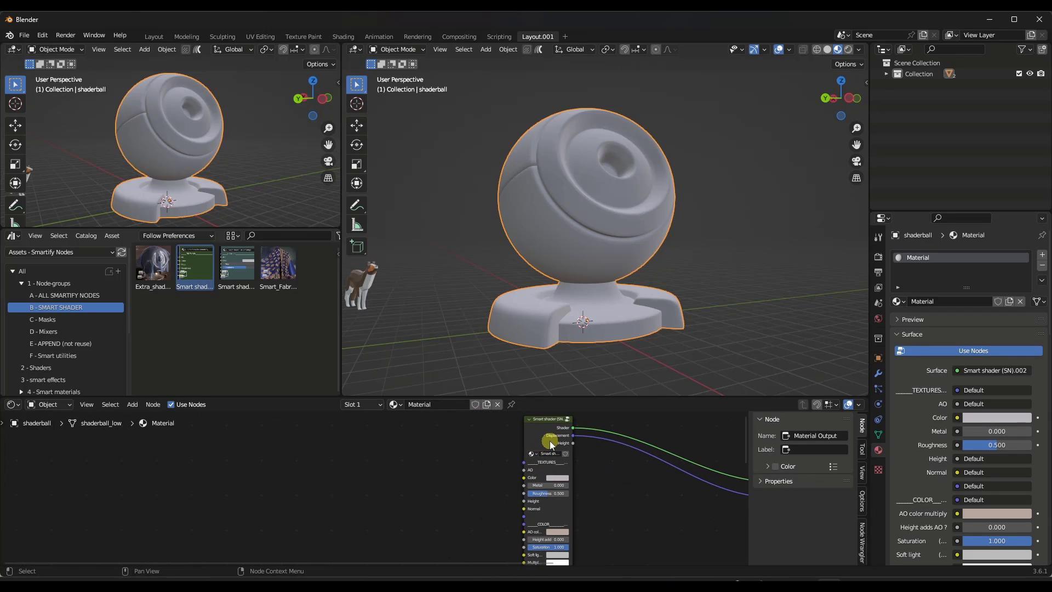
pyautogui.scroll(-3, 71, 344)
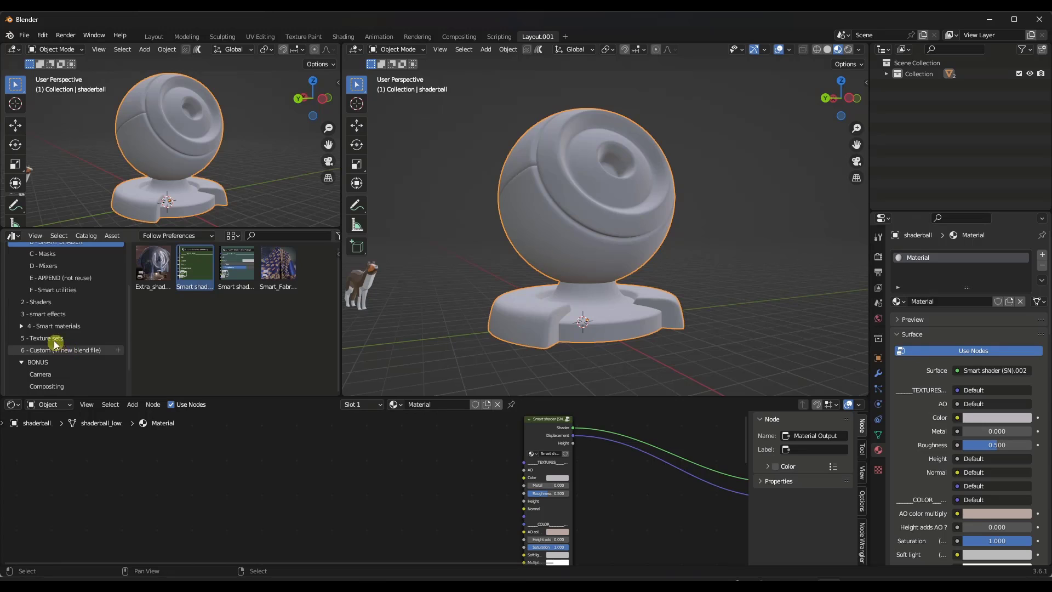
pyautogui.click(52, 339)
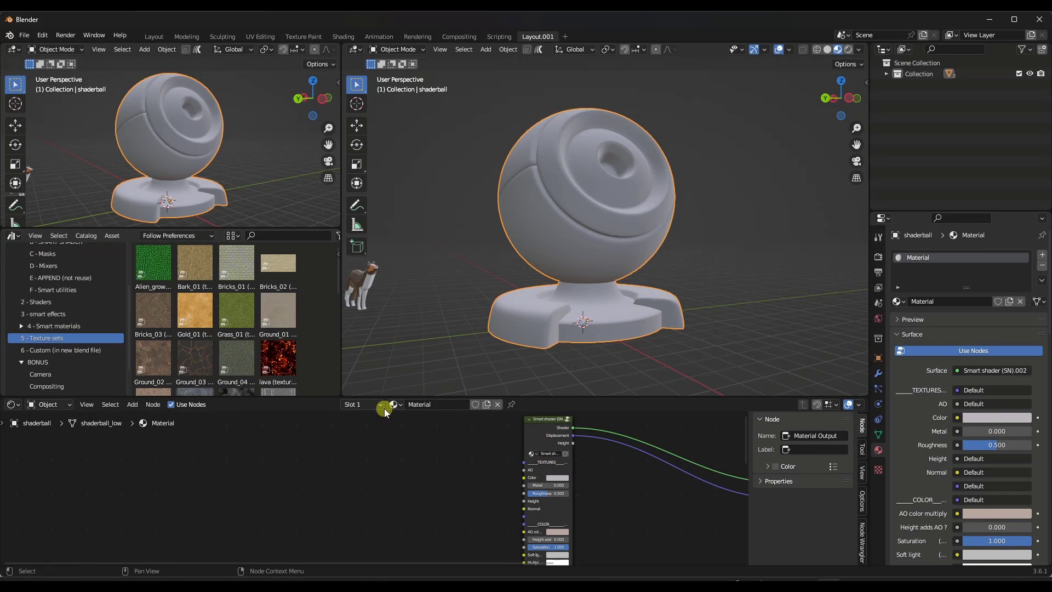
pyautogui.scroll(-5, 236, 340)
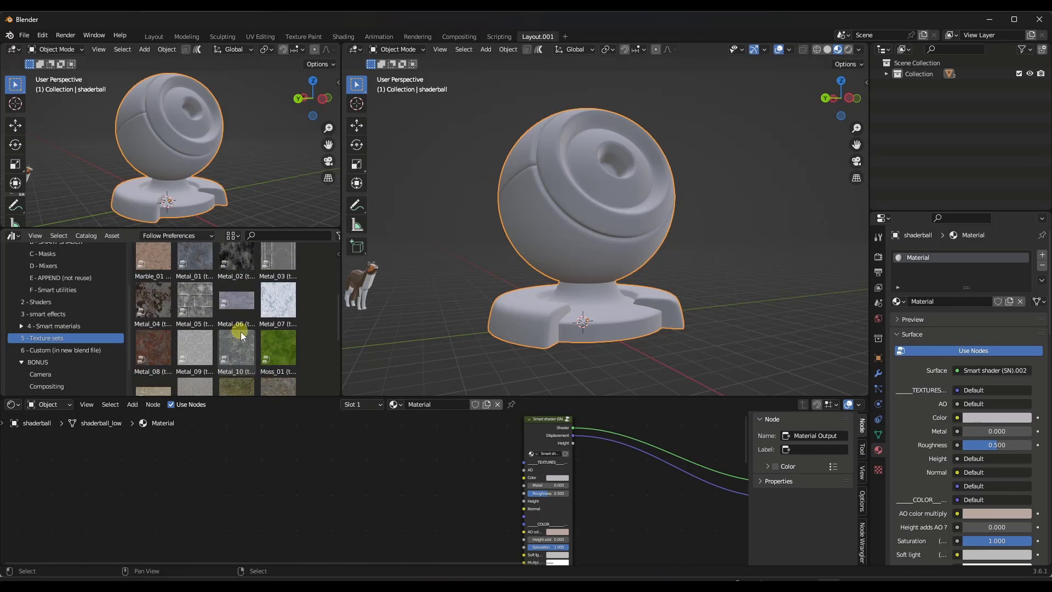
pyautogui.scroll(-1, 252, 337)
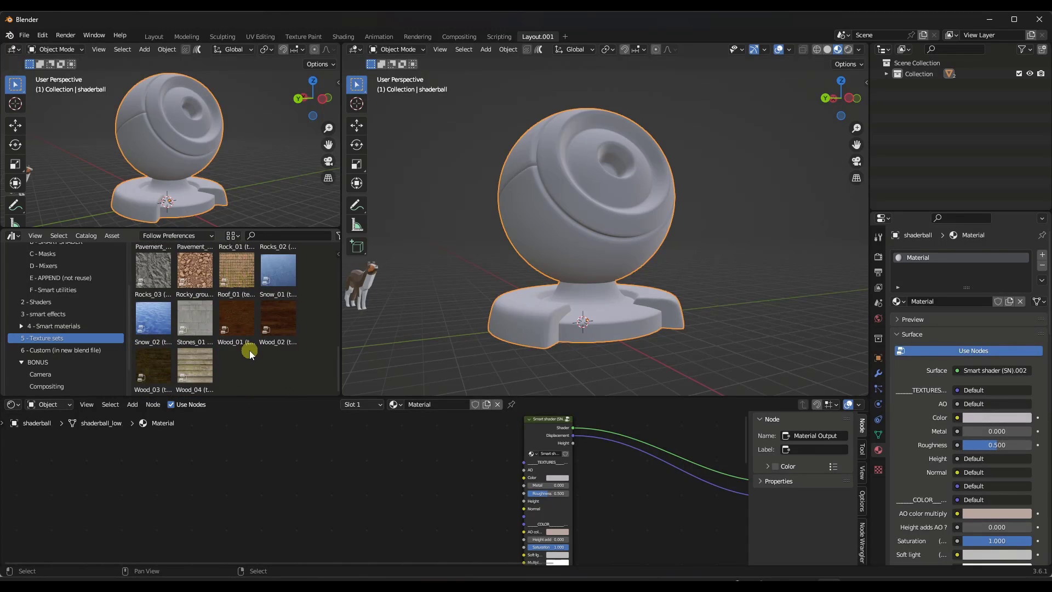
pyautogui.scroll(4, 255, 361)
pyautogui.scroll(-4, 257, 354)
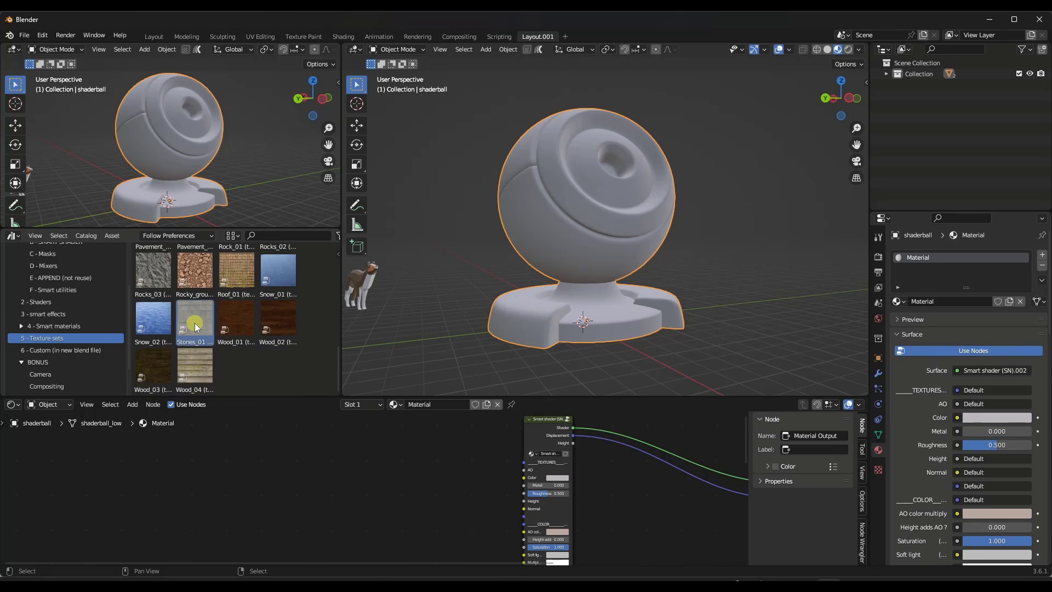
pyautogui.moveTo(194, 323); pyautogui.dragTo(340, 465)
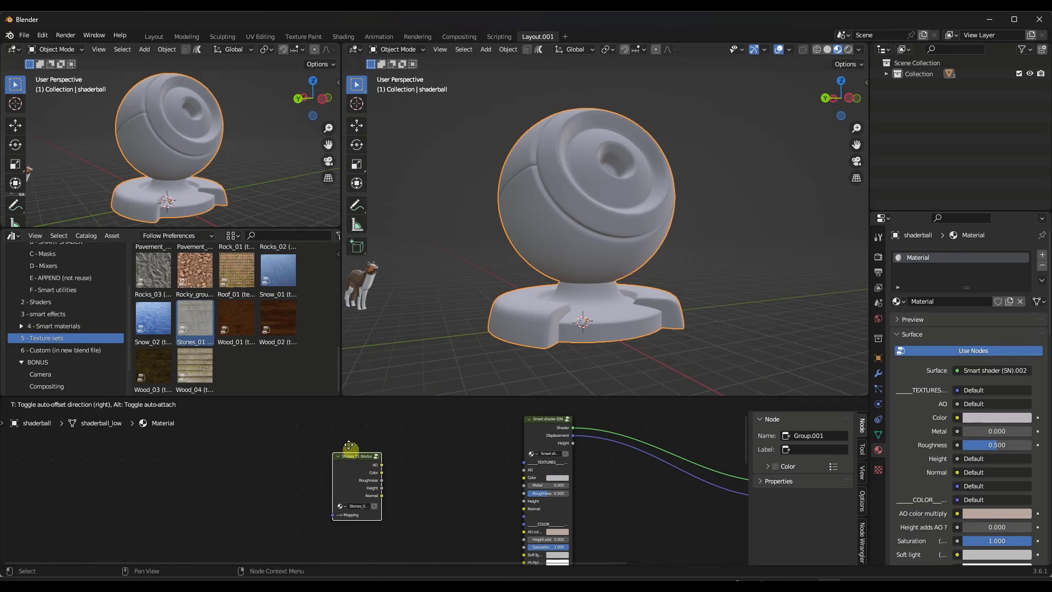
pyautogui.click(371, 449)
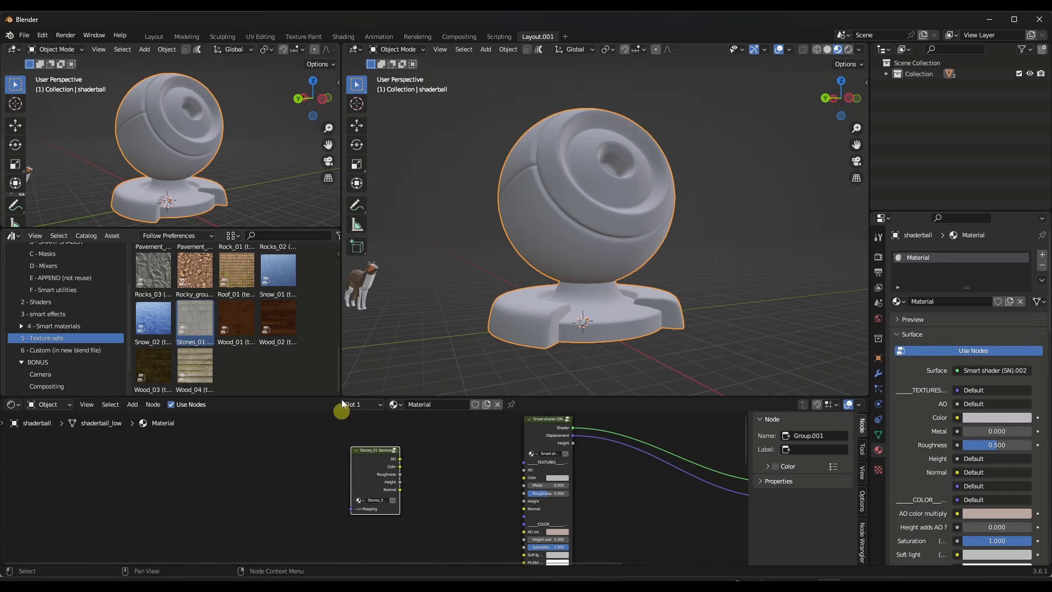
# - Search the add-on preferences for "node", examine the Node Wrangler add-on's entry, and close the preferences
pyautogui.click(43, 36)
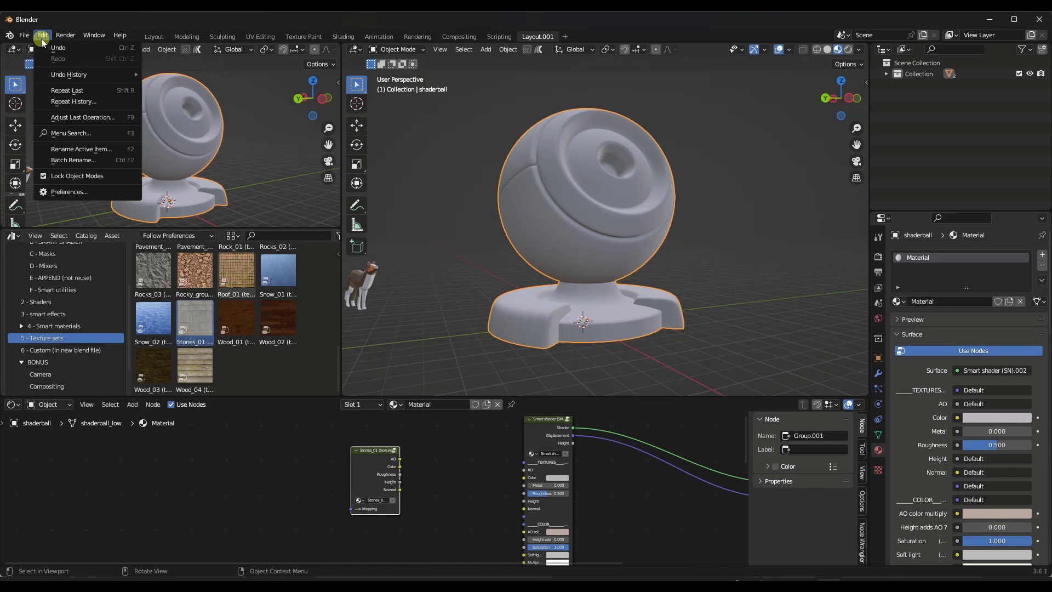
pyautogui.click(82, 192)
pyautogui.click(55, 150)
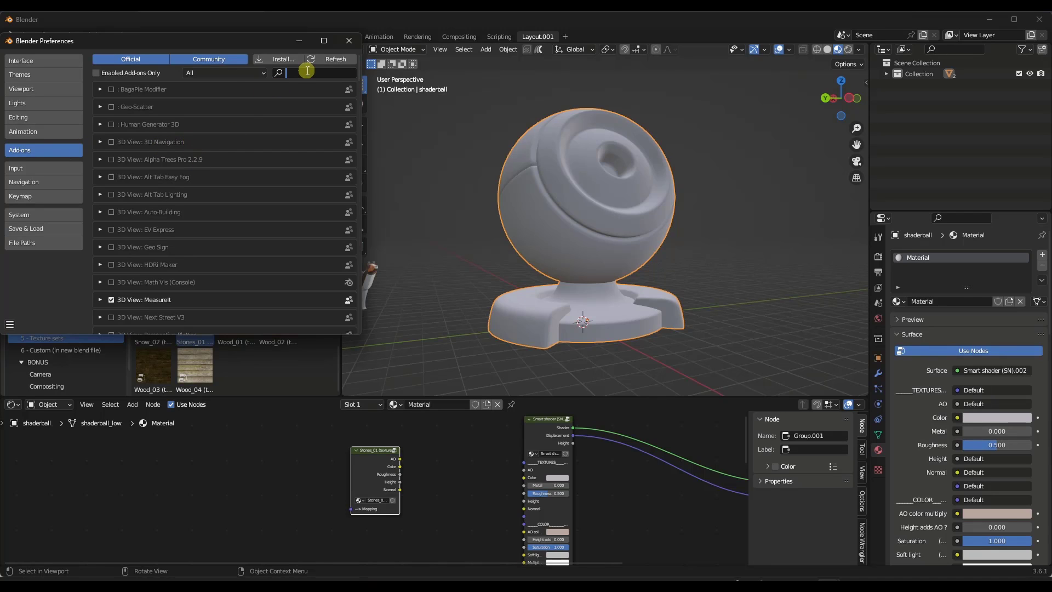
pyautogui.write('node')
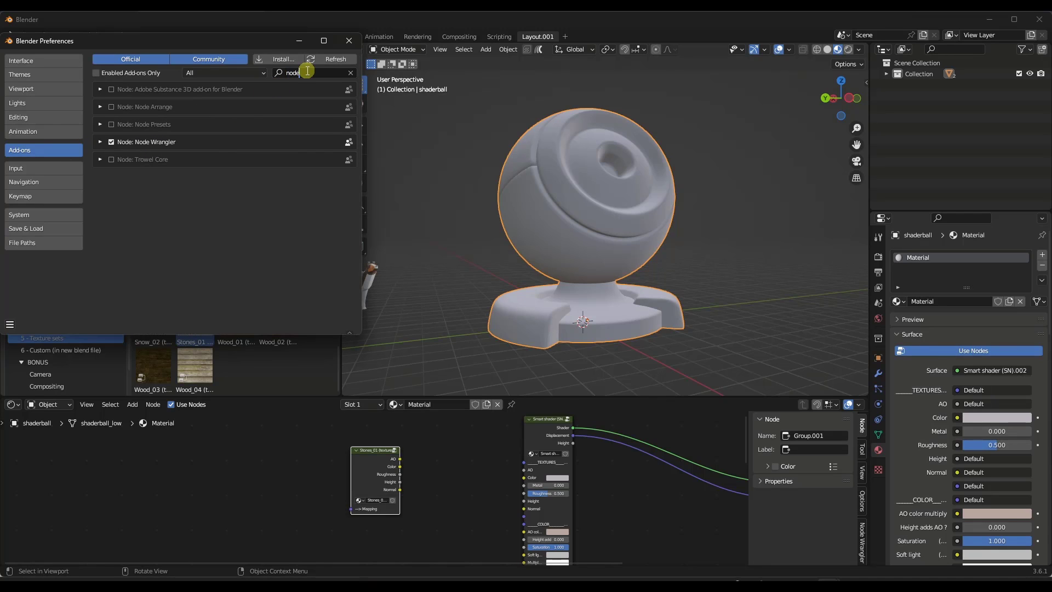
pyautogui.click(102, 142)
pyautogui.click(102, 142)
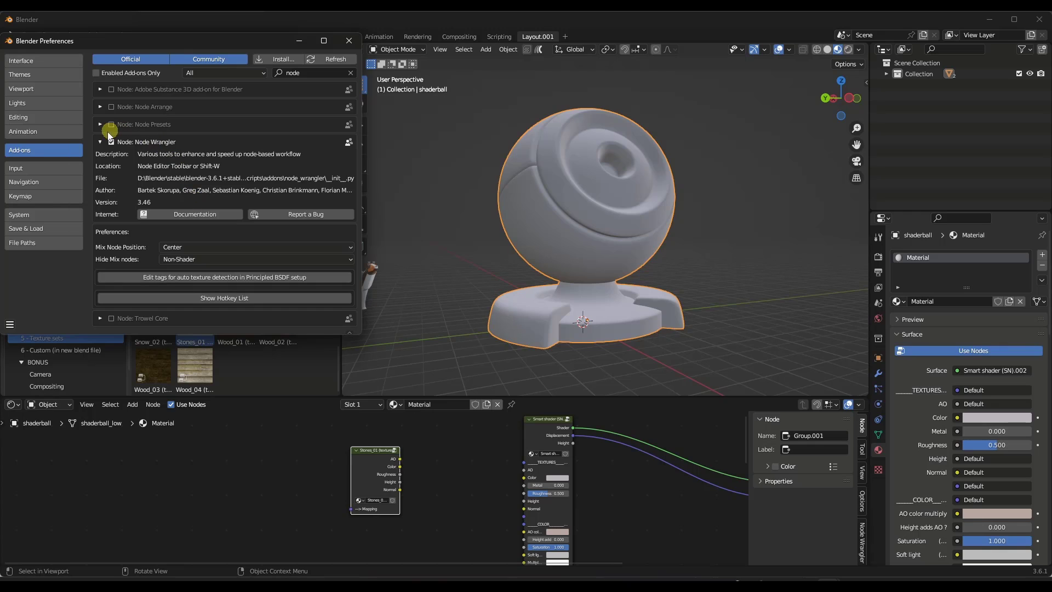
pyautogui.click(348, 41)
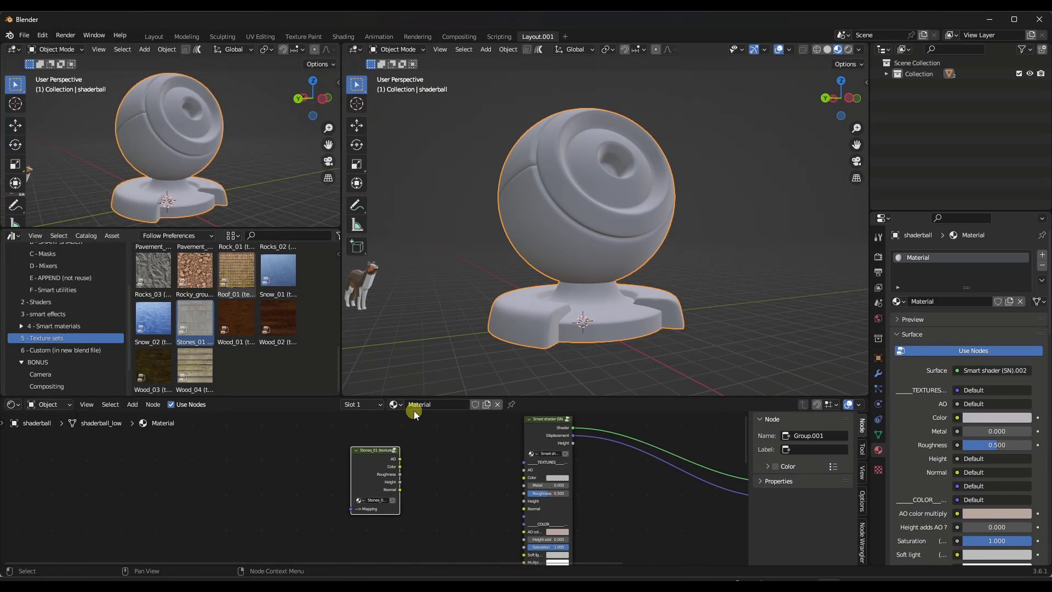
# - Connect the Stones_01 AO, Color, Roughness, Height and Normal outputs to the matching Smart shader inputs
pyautogui.keyDown('alt'); pyautogui.moveTo(391, 459); pyautogui.dragTo(531, 468, button='right'); pyautogui.keyUp('alt')
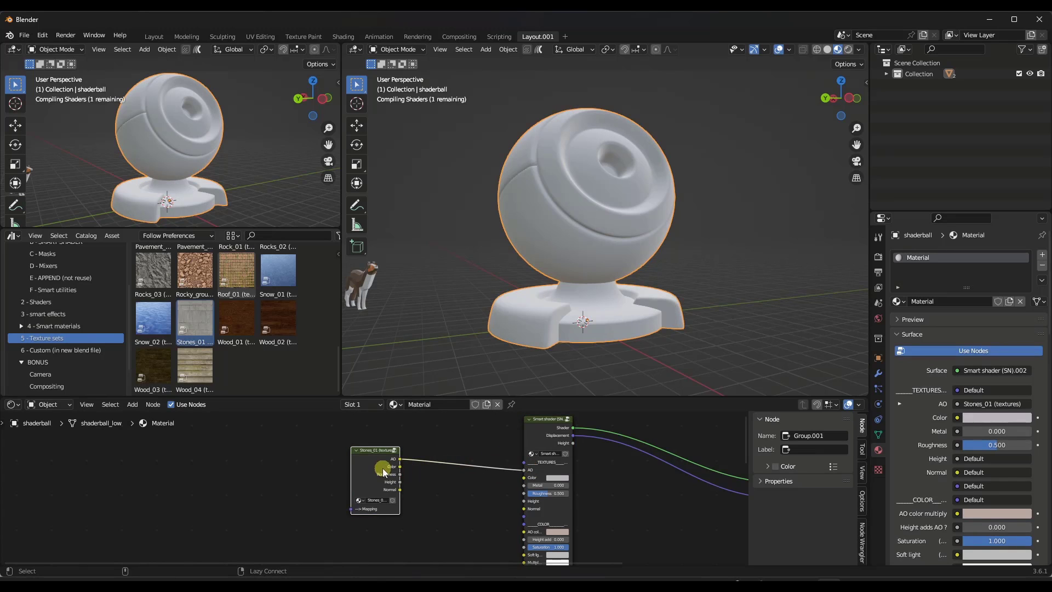
pyautogui.keyDown('alt'); pyautogui.moveTo(383, 473); pyautogui.dragTo(529, 492, button='right'); pyautogui.keyUp('alt')
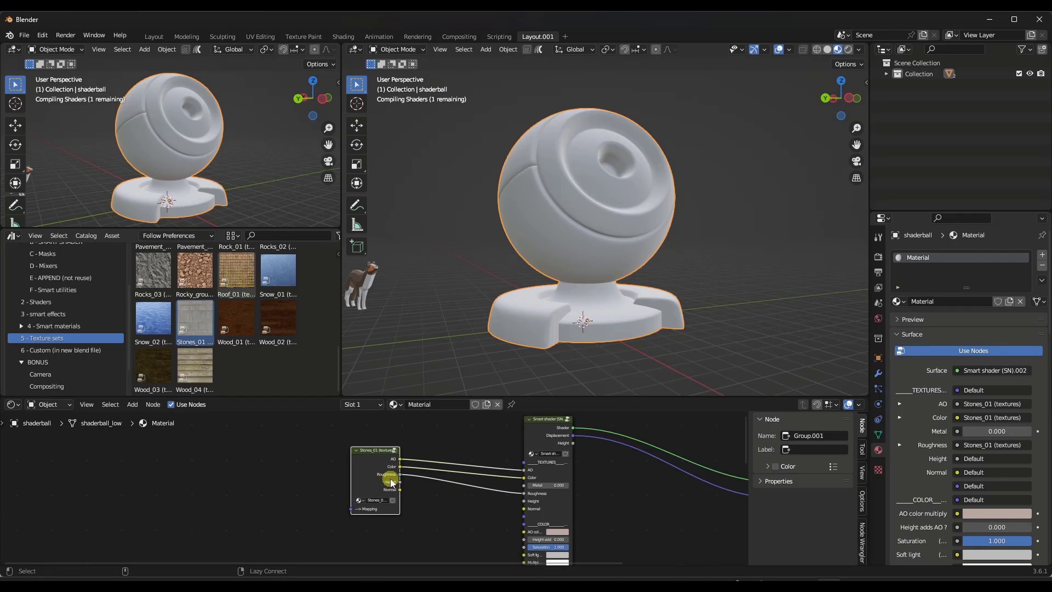
pyautogui.keyDown('alt'); pyautogui.moveTo(391, 481); pyautogui.dragTo(526, 501, button='right'); pyautogui.keyUp('alt')
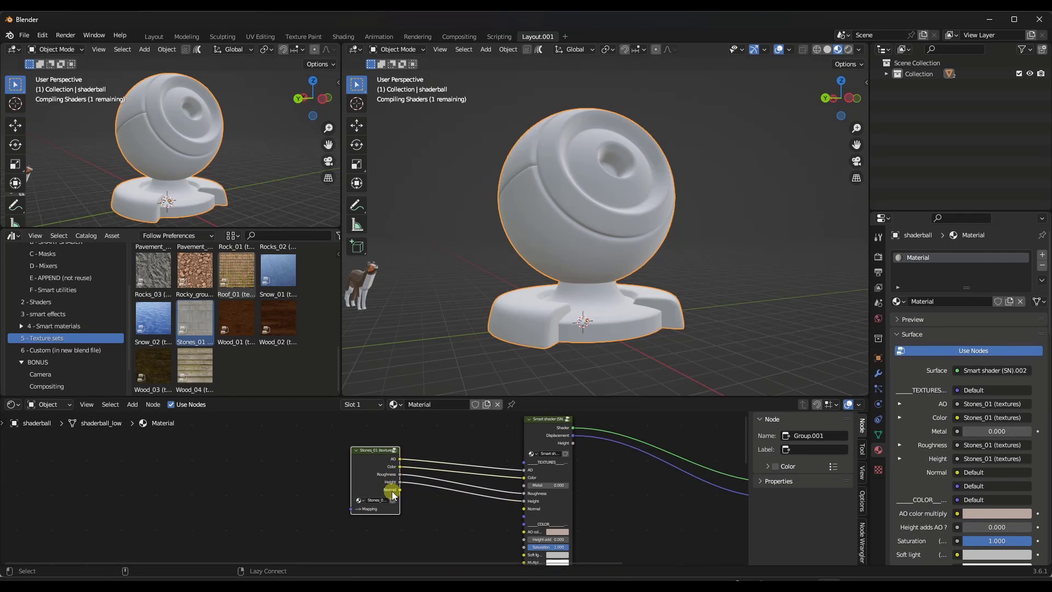
pyautogui.keyDown('alt'); pyautogui.moveTo(378, 492); pyautogui.dragTo(537, 516, button='right'); pyautogui.keyUp('alt')
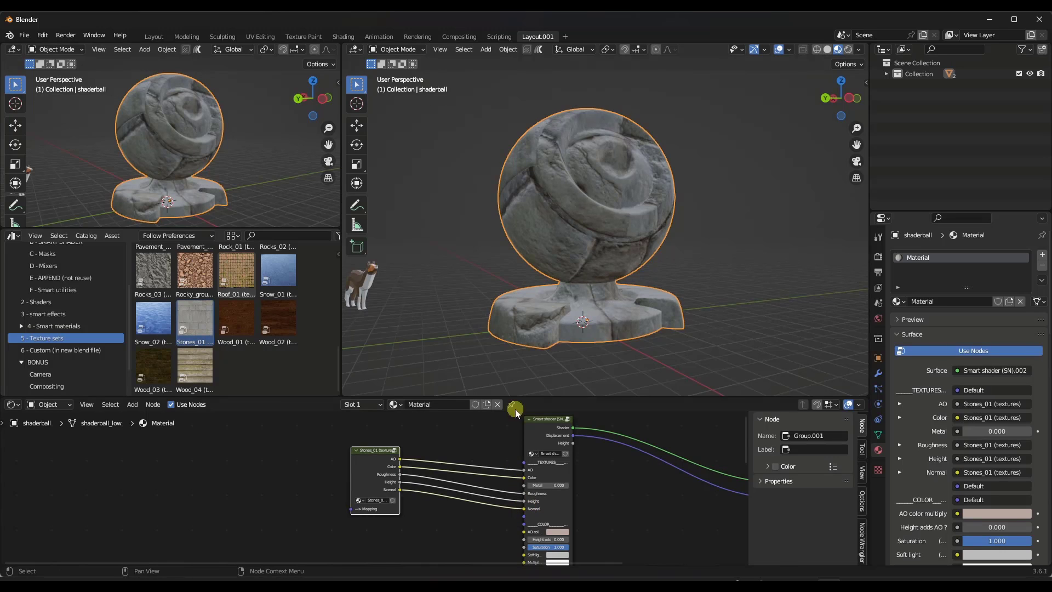
# - Inspect the stone surface on the shaderball and move the Material Output node slightly farther from the Smart shader
pyautogui.moveTo(566, 250); pyautogui.dragTo(639, 231, button='middle')
pyautogui.scroll(3, 620, 185)
pyautogui.scroll(-4, 617, 189)
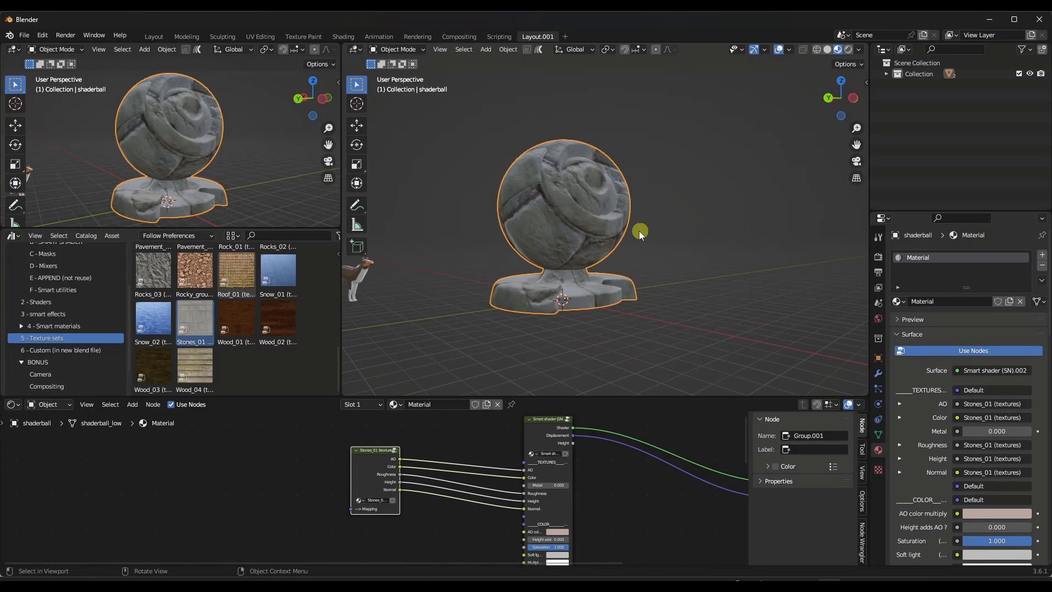
pyautogui.scroll(2, 639, 231)
pyautogui.scroll(-3, 354, 457)
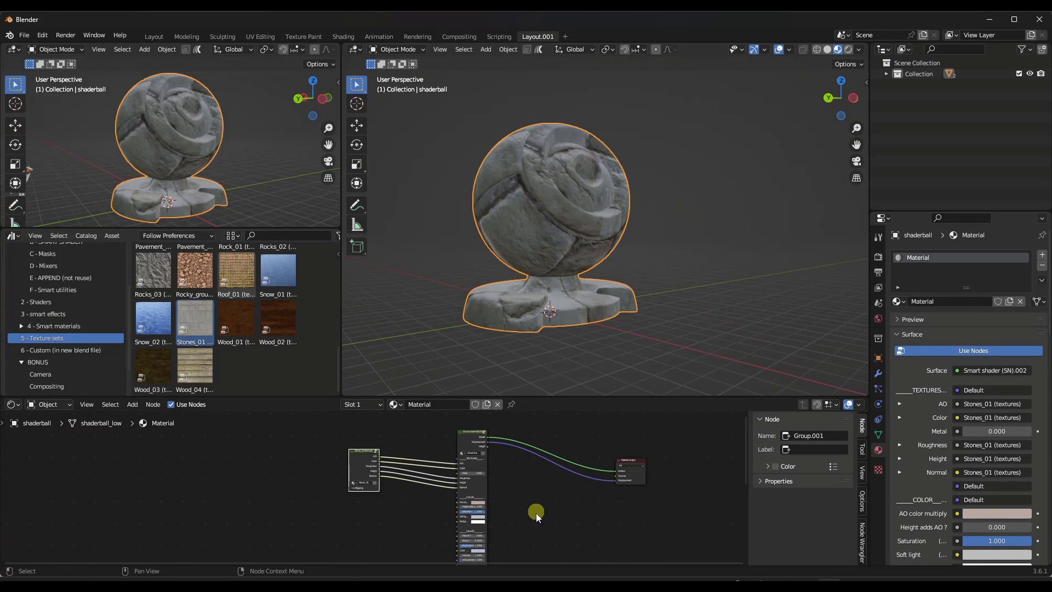
pyautogui.scroll(1, 536, 513)
pyautogui.scroll(1, 483, 475)
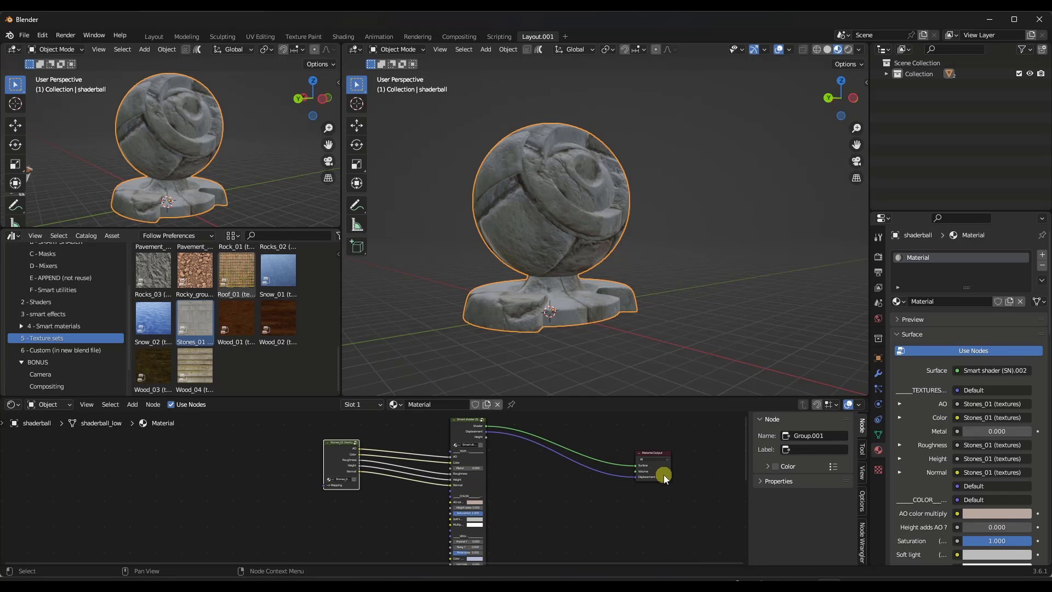
pyautogui.moveTo(663, 475); pyautogui.dragTo(684, 497)
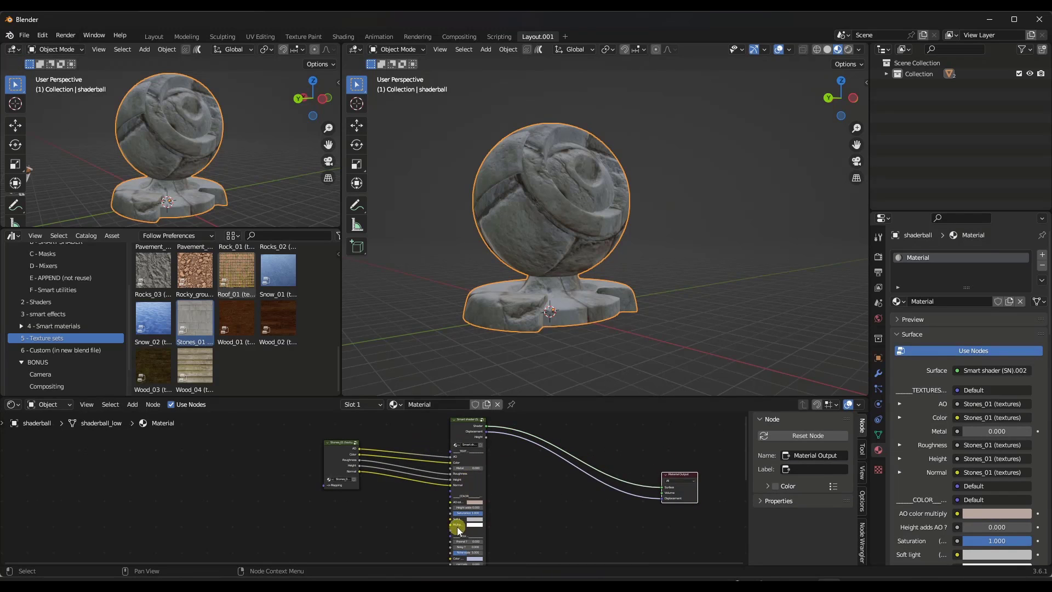
# - Set the Noise scale in the Smart shader's Velvet section to 5.165
pyautogui.scroll(1, 541, 201)
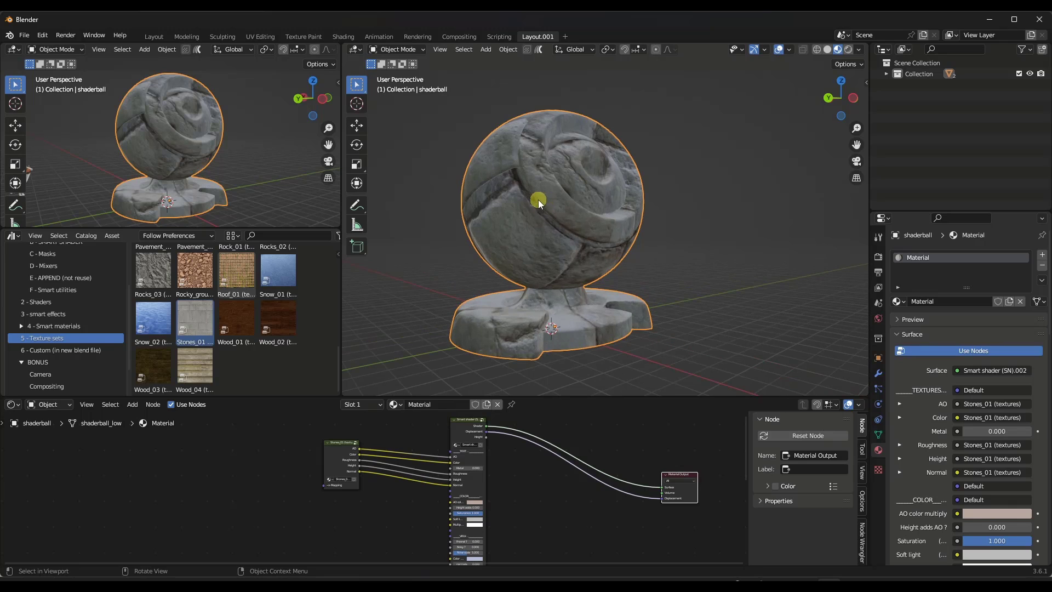
pyautogui.scroll(3, 464, 532)
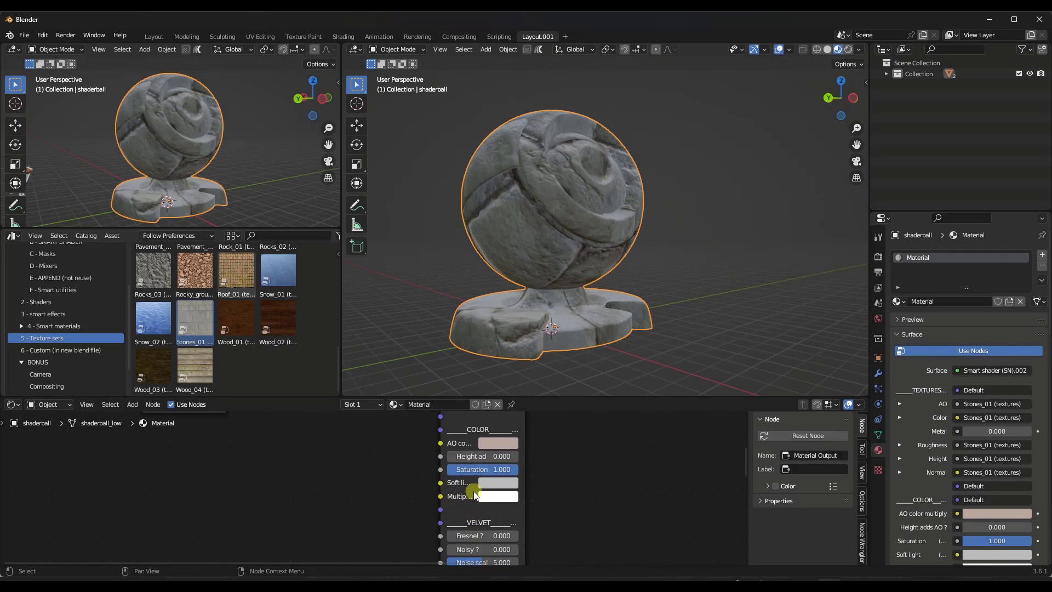
pyautogui.scroll(2, 477, 500)
pyautogui.scroll(1, 477, 485)
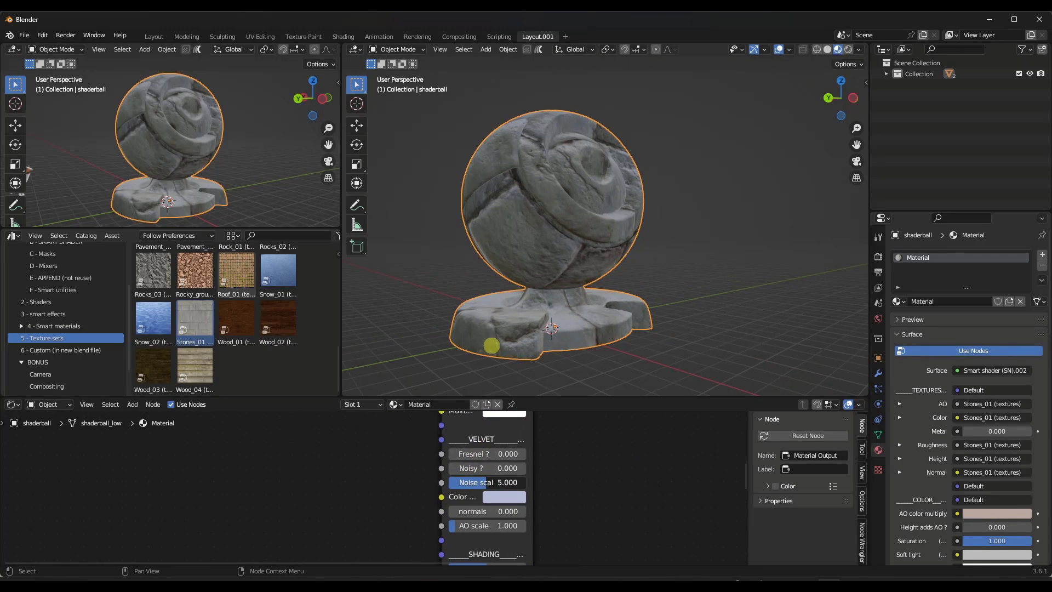
pyautogui.scroll(-3, 486, 493)
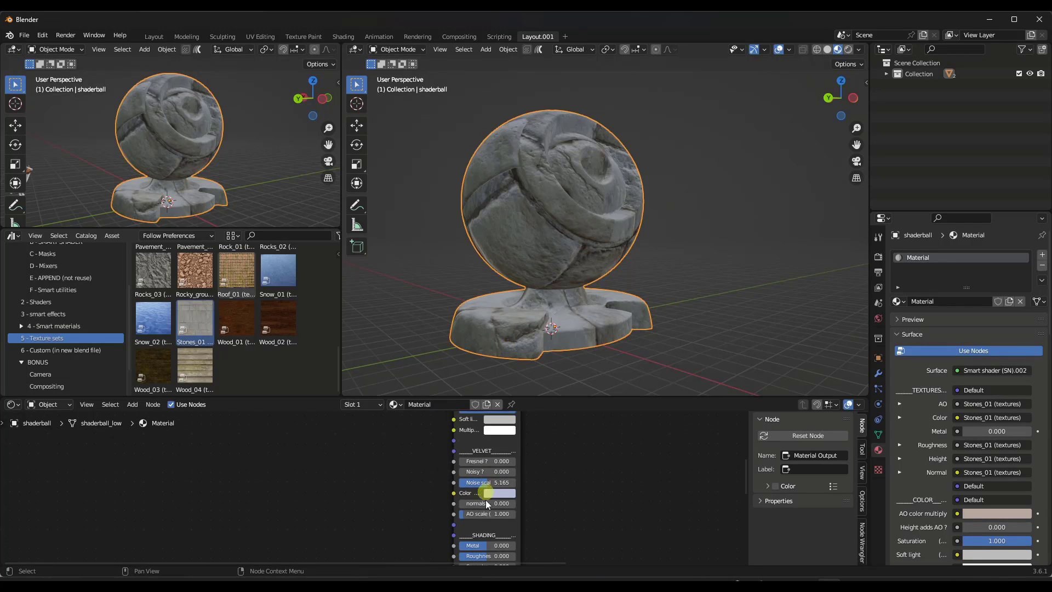
# - Set the Smart shader's Shading values to Metal 0.017, Roughness 0.033 and Contrast 0.025
pyautogui.scroll(4, 486, 452)
pyautogui.moveTo(488, 462)
pyautogui.mouseDown()
pyautogui.moveTo(454, 462)
pyautogui.moveTo(531, 462)
pyautogui.mouseUp()
pyautogui.moveTo(525, 325); pyautogui.dragTo(479, 327)
pyautogui.moveTo(487, 484); pyautogui.dragTo(479, 349)
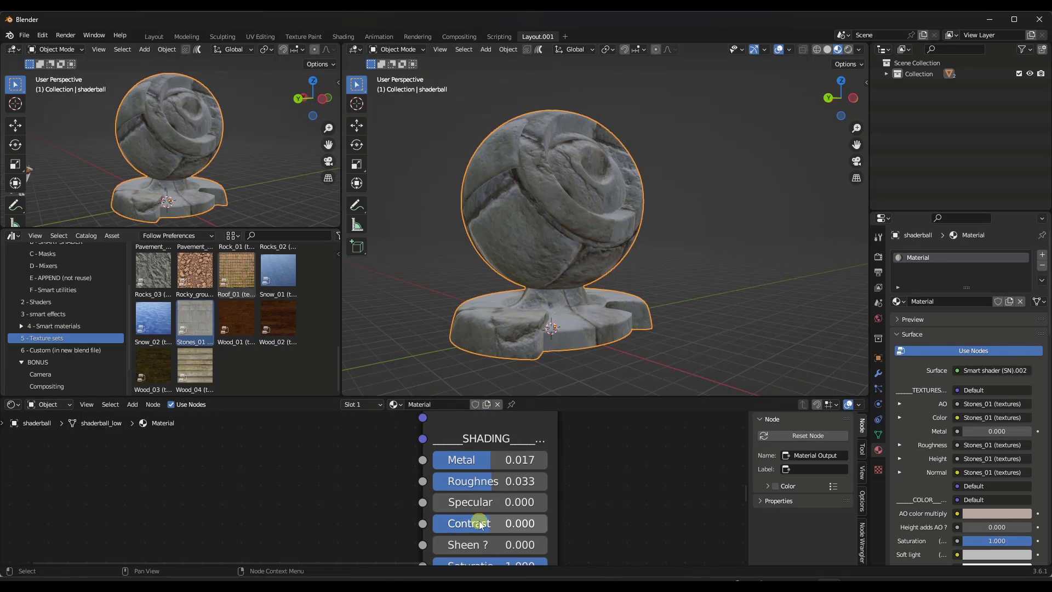
pyautogui.moveTo(496, 524); pyautogui.dragTo(529, 416)
# - Examine the Smart shader's Relief and Smart Masks settings and the stone relief on the shaderball
pyautogui.scroll(-5, 544, 262)
pyautogui.scroll(3, 543, 262)
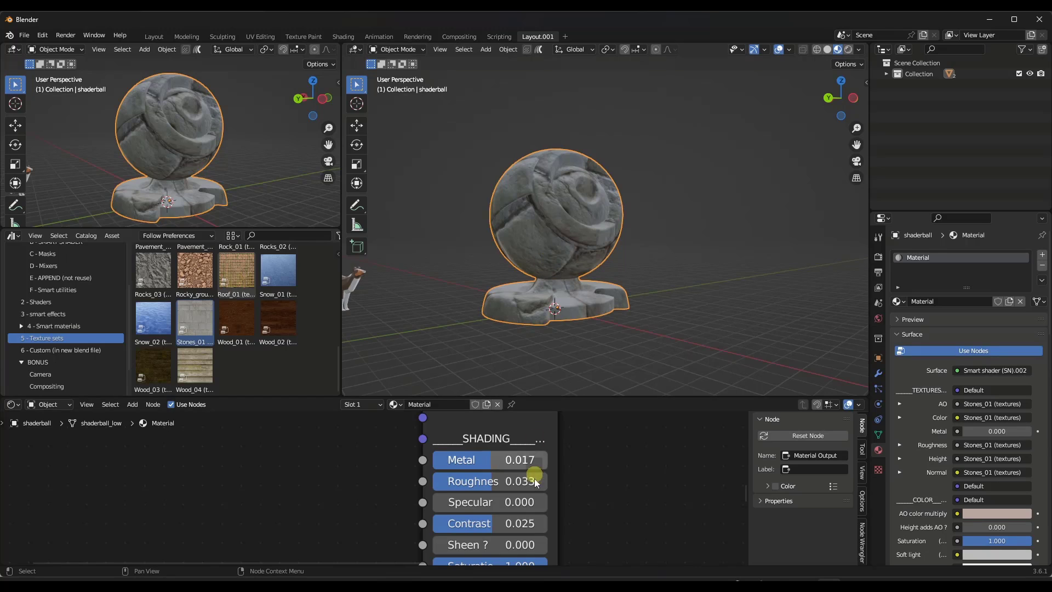
pyautogui.scroll(-6, 518, 449)
pyautogui.scroll(6, 507, 525)
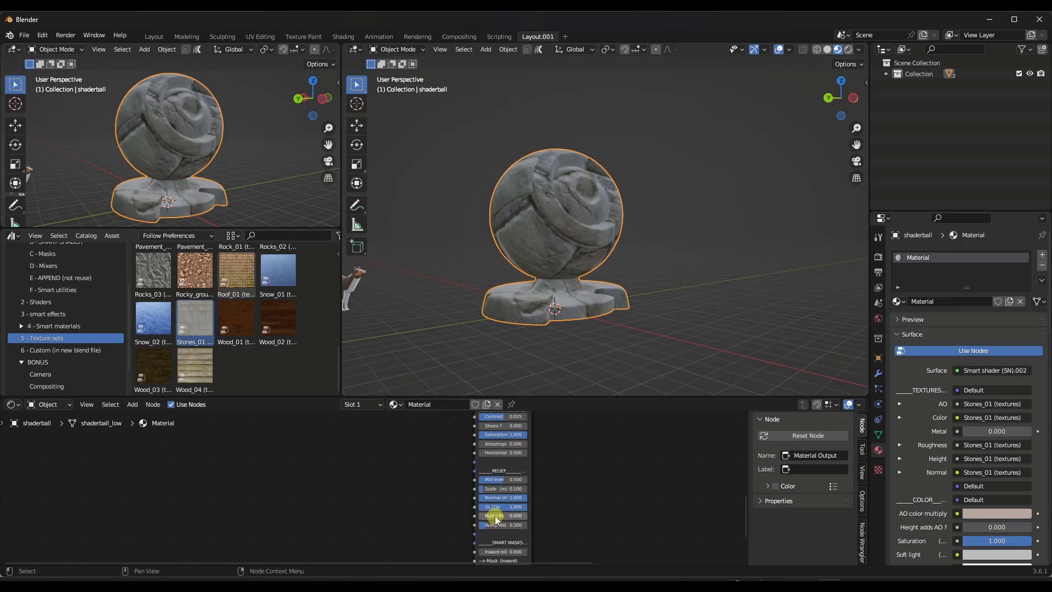
pyautogui.scroll(-5, 505, 512)
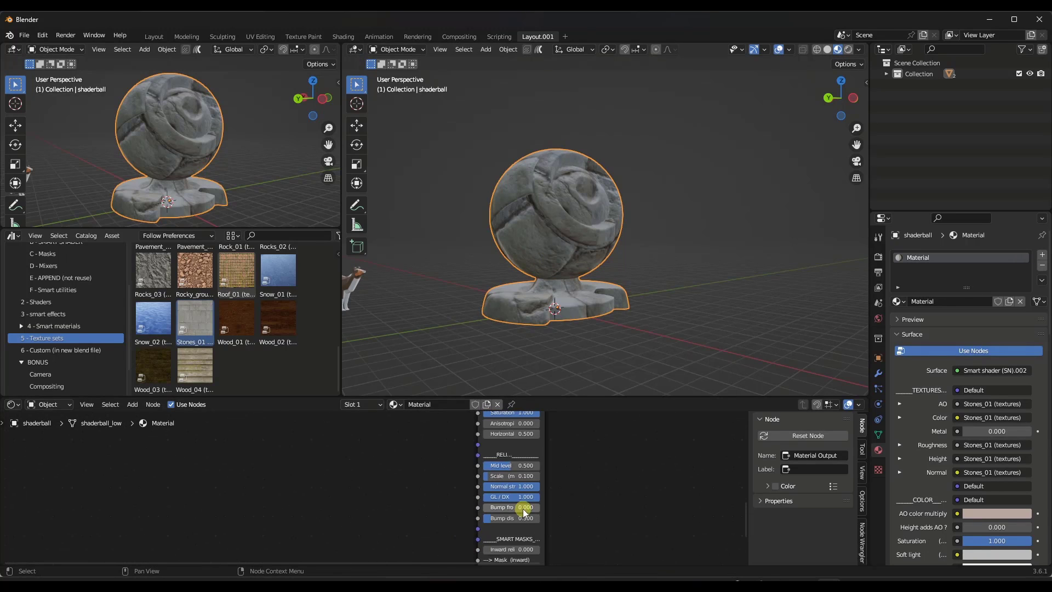
pyautogui.moveTo(482, 472); pyautogui.dragTo(570, 558, button='middle')
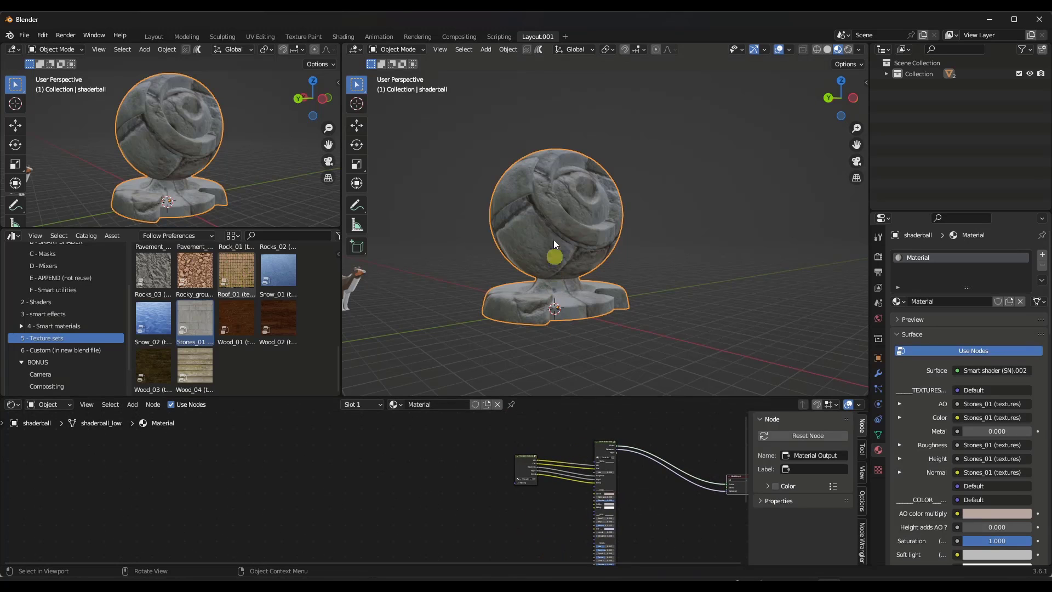
pyautogui.scroll(2, 550, 215)
pyautogui.moveTo(556, 216); pyautogui.dragTo(600, 216, button='middle')
pyautogui.scroll(3, 555, 483)
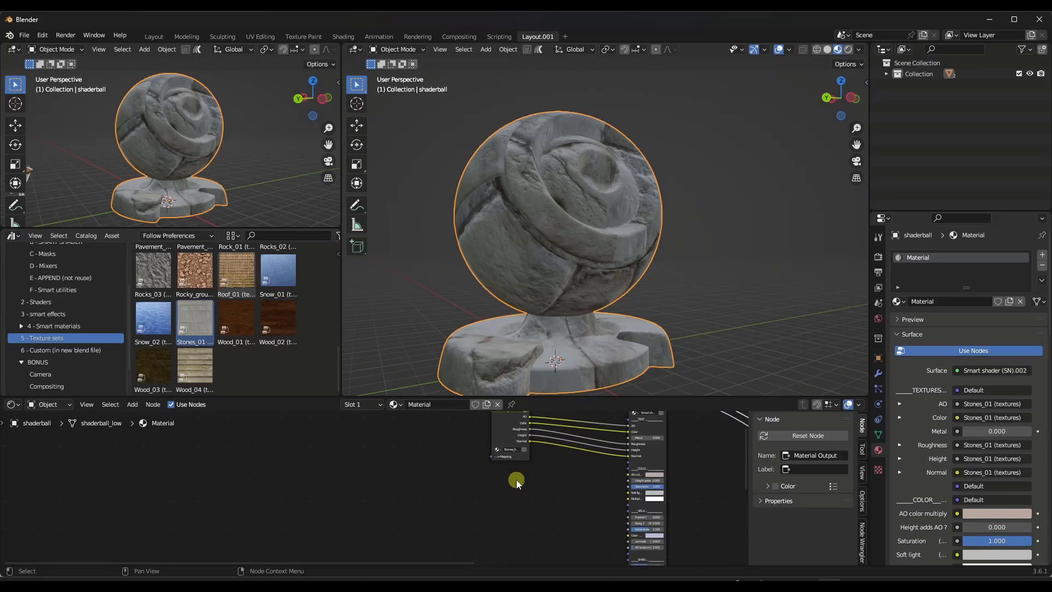
# - Add the UV / Box mapping (SN) node group from the Smart utilities assets, placing it before the Stones_01 texture node
pyautogui.scroll(2, 510, 478)
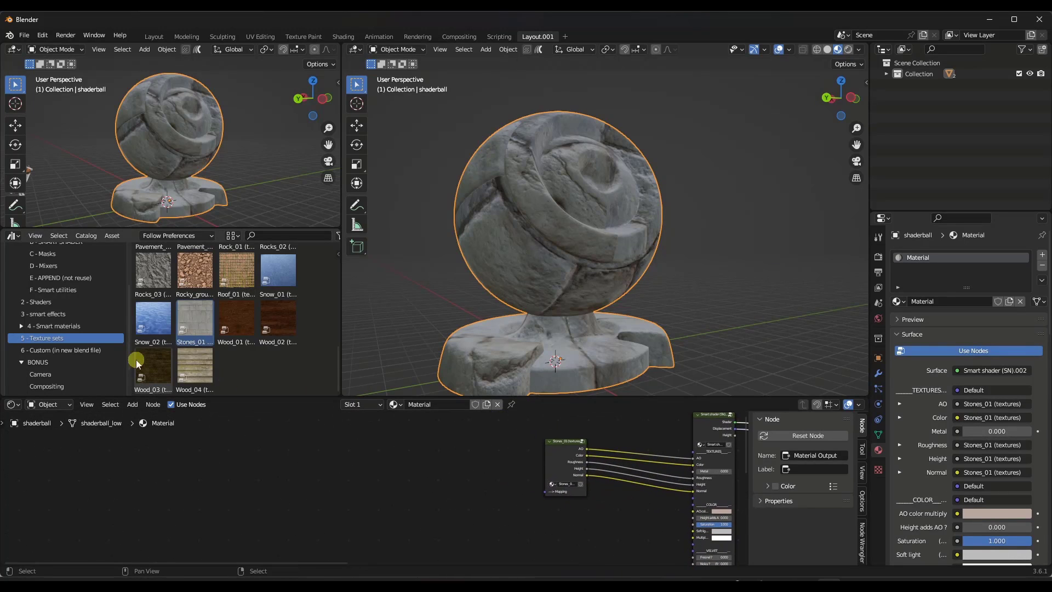
pyautogui.scroll(2, 63, 306)
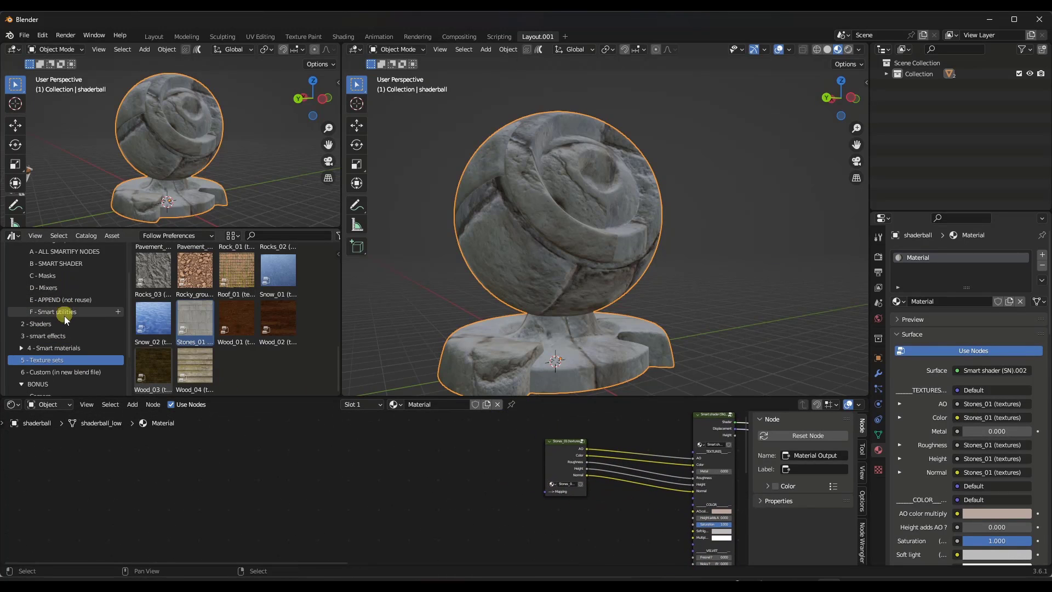
pyautogui.click(64, 313)
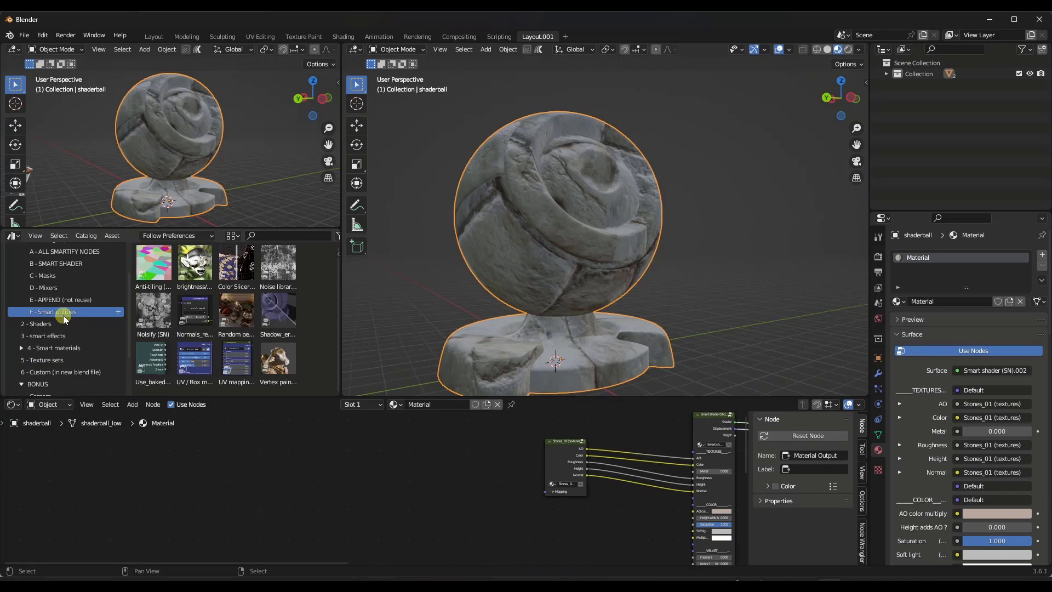
pyautogui.click(241, 367)
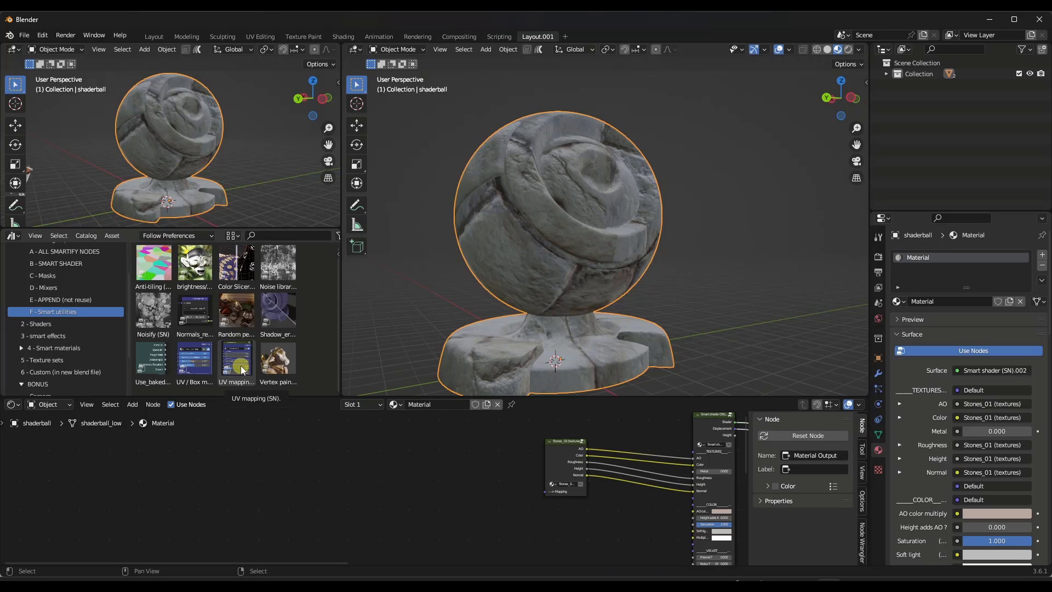
pyautogui.click(197, 360)
pyautogui.moveTo(196, 362); pyautogui.dragTo(396, 482)
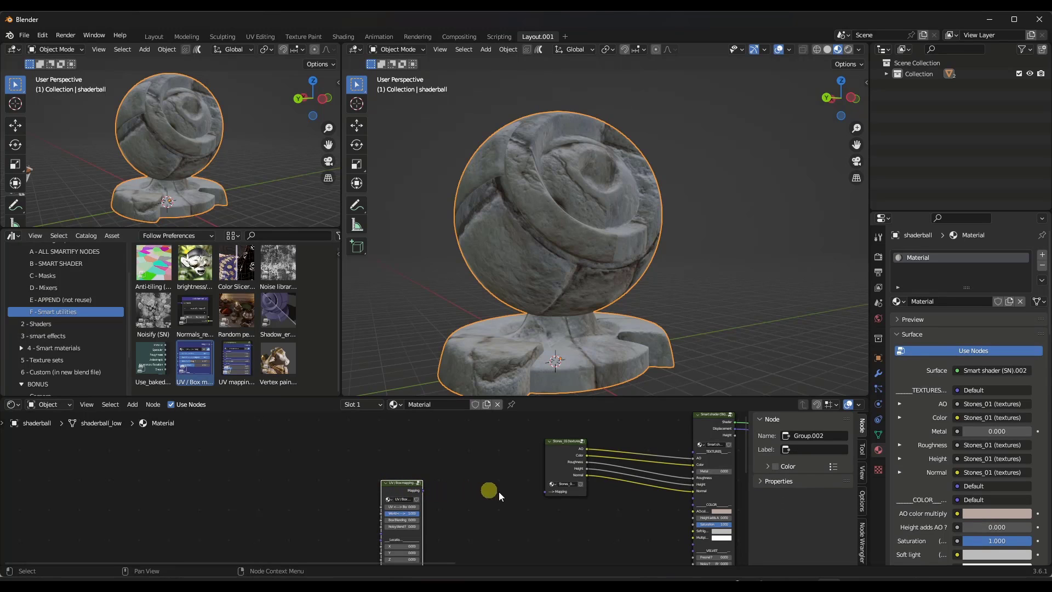
# - Connect the UV / Box mapping node's Mapping output to the Mapping input of the Stones_01 texture node
pyautogui.scroll(5, 421, 489)
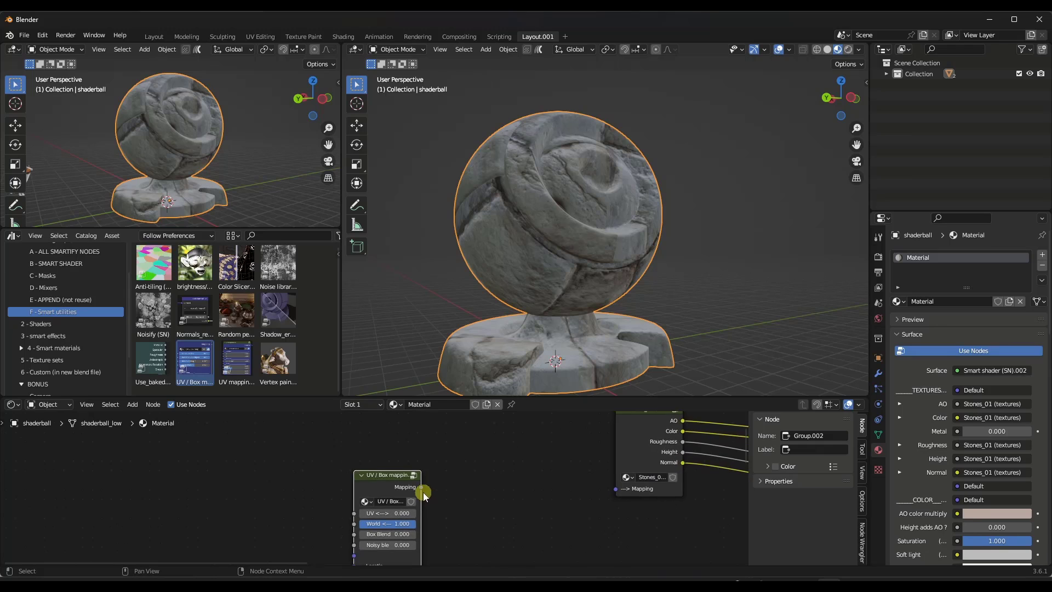
pyautogui.moveTo(419, 488); pyautogui.dragTo(493, 488)
pyautogui.moveTo(669, 492); pyautogui.dragTo(685, 489)
pyautogui.scroll(-8, 395, 494)
pyautogui.scroll(3, 707, 454)
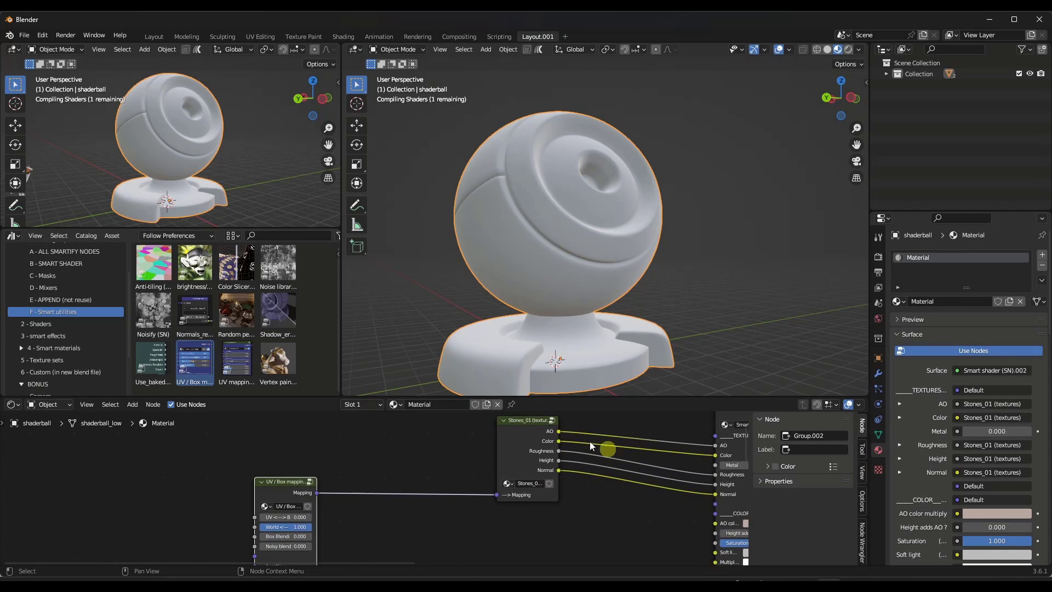
pyautogui.scroll(3, 542, 426)
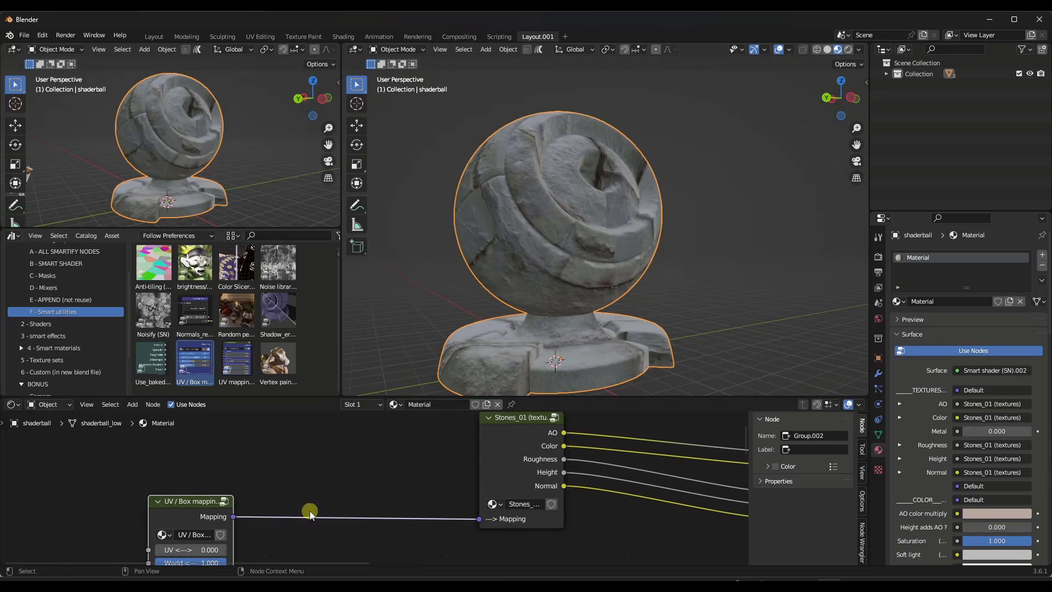
# - Set the UV / Box mapping node's Scale values to Bigger 2.650 and Smaller 5.125
pyautogui.scroll(-2, 314, 478)
pyautogui.scroll(2, 285, 543)
pyautogui.moveTo(285, 542); pyautogui.dragTo(366, 459, button='middle')
pyautogui.moveTo(374, 512); pyautogui.dragTo(388, 437, button='middle')
pyautogui.scroll(3, 360, 515)
pyautogui.keyDown('shift'); pyautogui.scroll(-2, 363, 534); pyautogui.keyUp('shift')
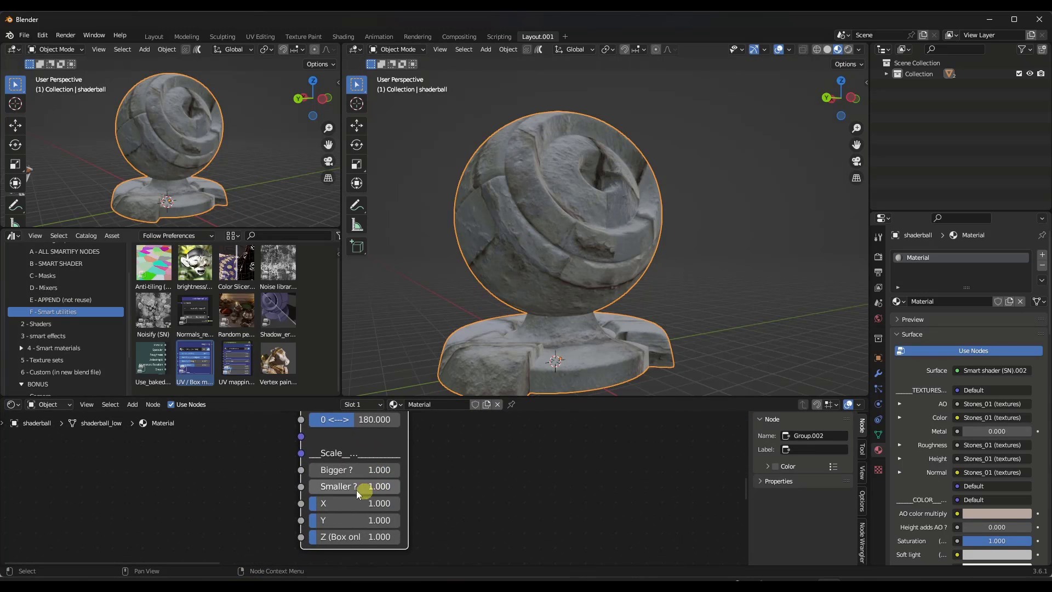
pyautogui.moveTo(329, 492); pyautogui.dragTo(624, 338)
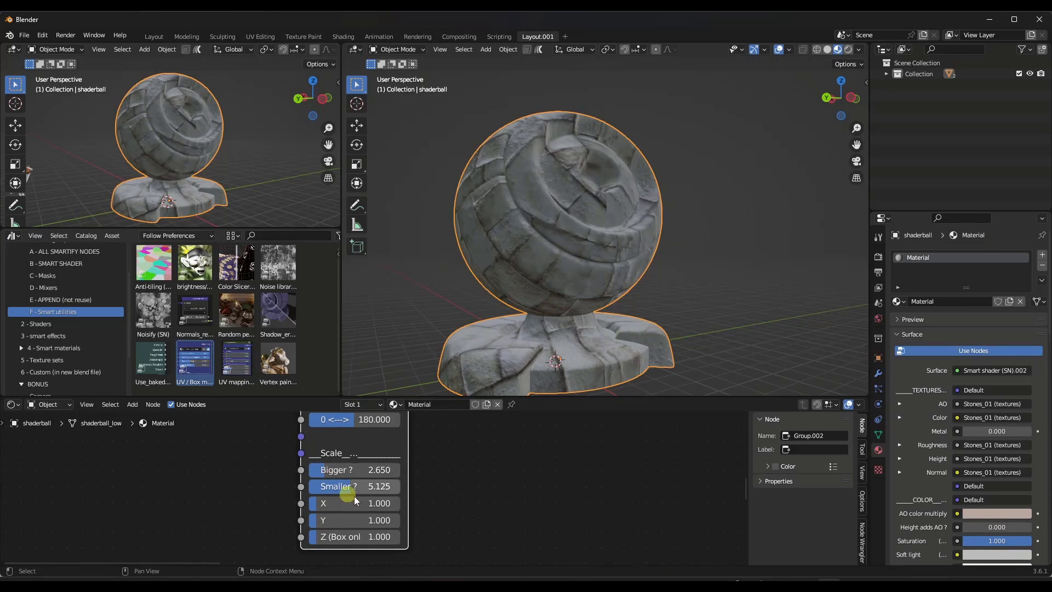
# - Try a UV <---> Box value of 1.000 in the mapping node and inspect the stone projection on the shaderball
pyautogui.scroll(-6, 599, 446)
pyautogui.moveTo(580, 441); pyautogui.dragTo(616, 465, button='middle')
pyautogui.scroll(12, 417, 463)
pyautogui.moveTo(399, 451); pyautogui.dragTo(409, 510, button='middle')
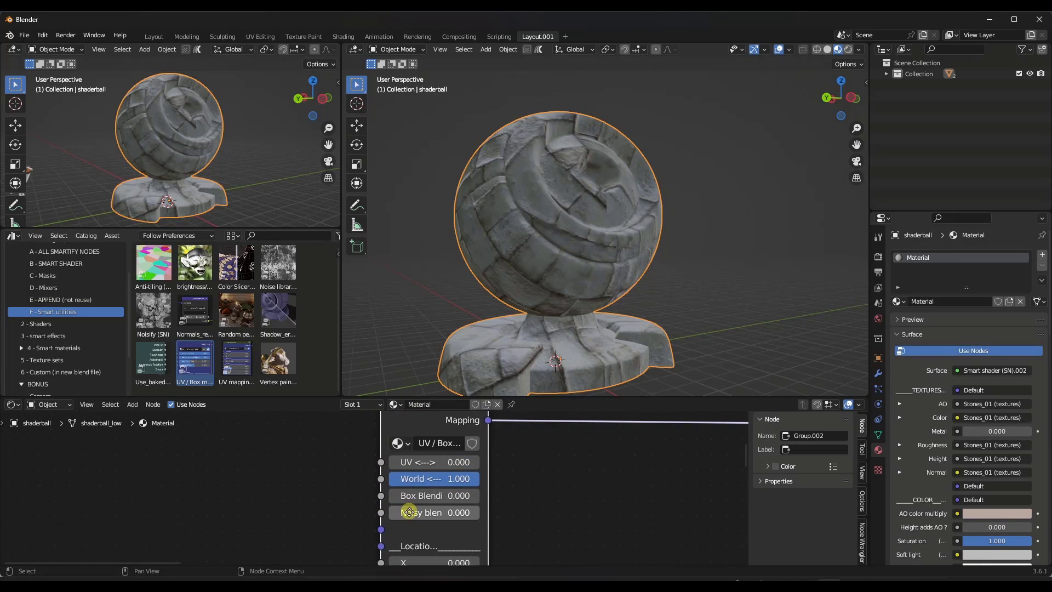
pyautogui.scroll(5, 424, 468)
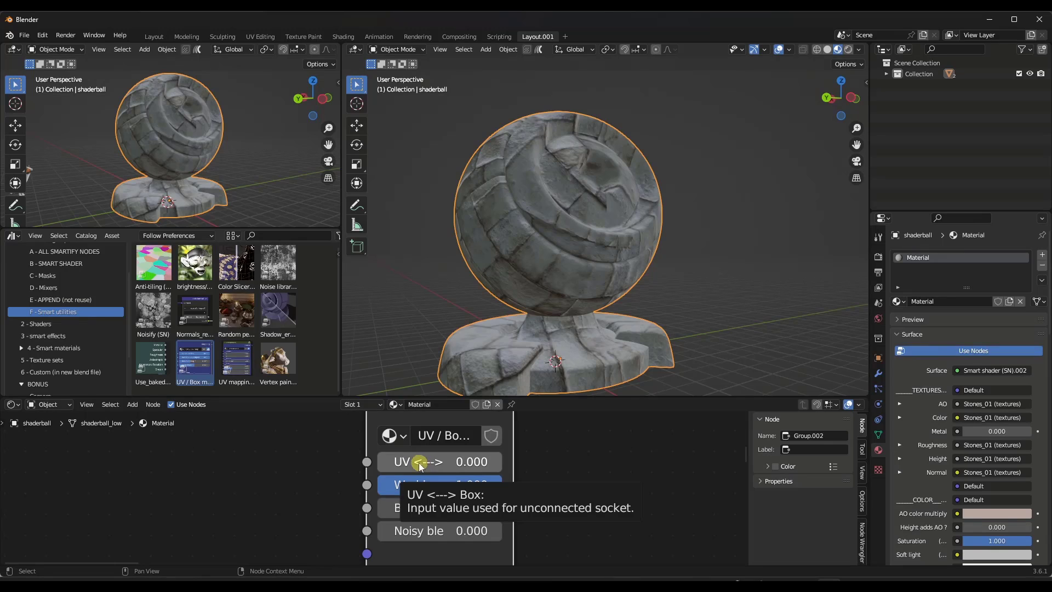
pyautogui.moveTo(420, 463); pyautogui.dragTo(415, 327)
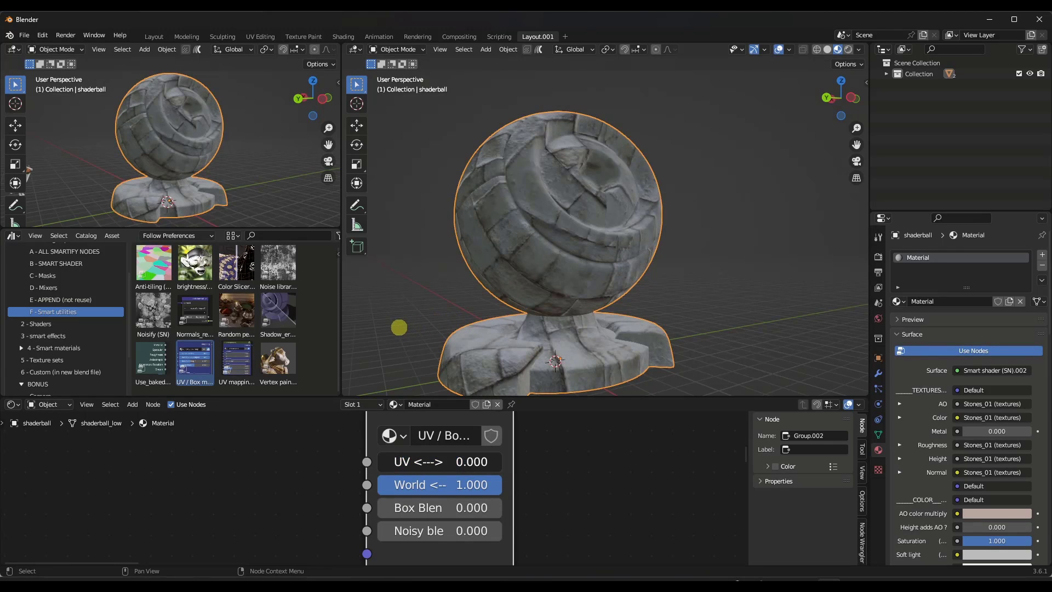
pyautogui.moveTo(399, 328); pyautogui.dragTo(559, 393, button='middle')
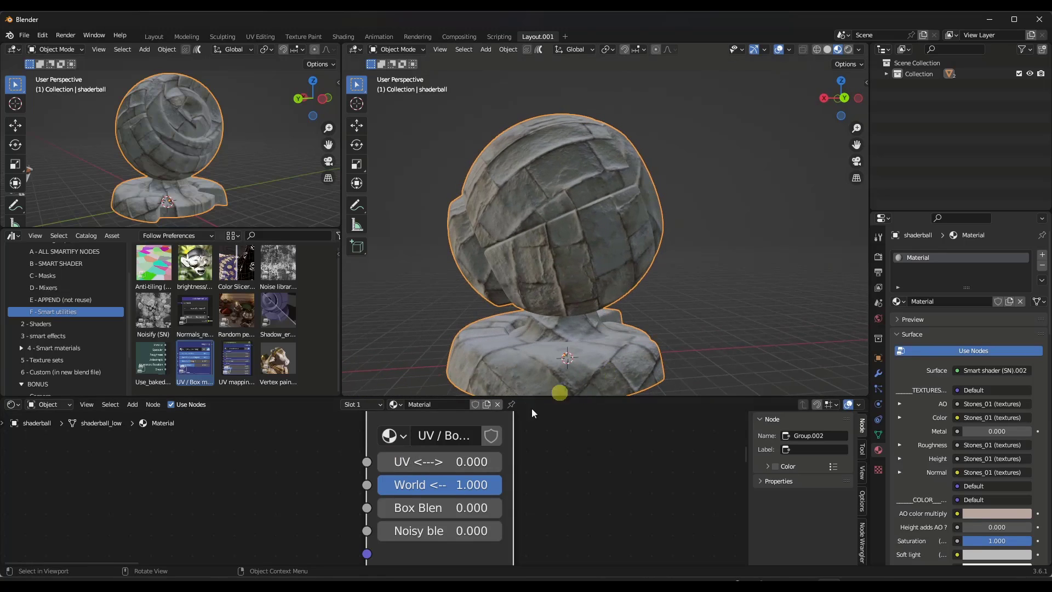
pyautogui.moveTo(399, 464); pyautogui.dragTo(573, 261)
pyautogui.moveTo(573, 261); pyautogui.dragTo(511, 249, button='middle')
pyautogui.scroll(3, 552, 218)
pyautogui.scroll(-5, 552, 219)
pyautogui.scroll(2, 518, 253)
pyautogui.scroll(-4, 524, 274)
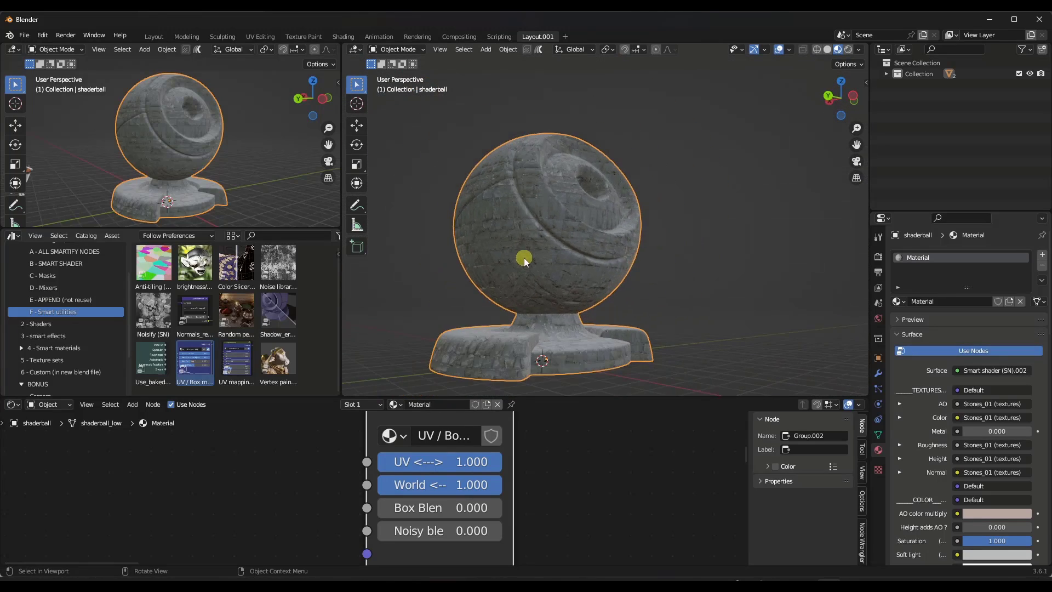
# - Set the mapping node's UV <---> Box value back to 0.000 and view the shaderball from other angles
pyautogui.moveTo(482, 461); pyautogui.dragTo(346, 460)
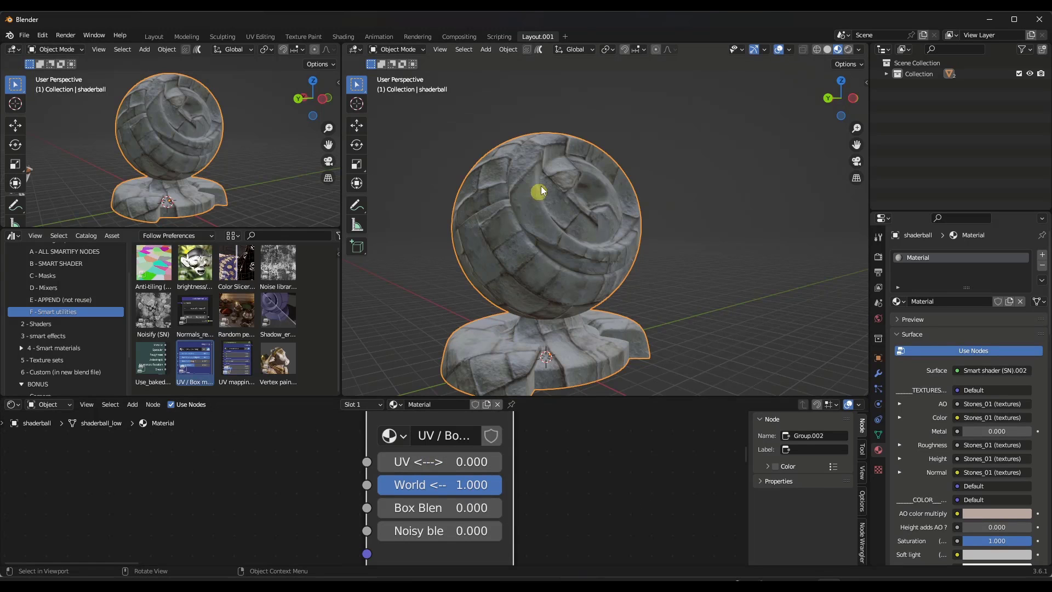
pyautogui.scroll(-3, 543, 178)
pyautogui.scroll(3, 521, 182)
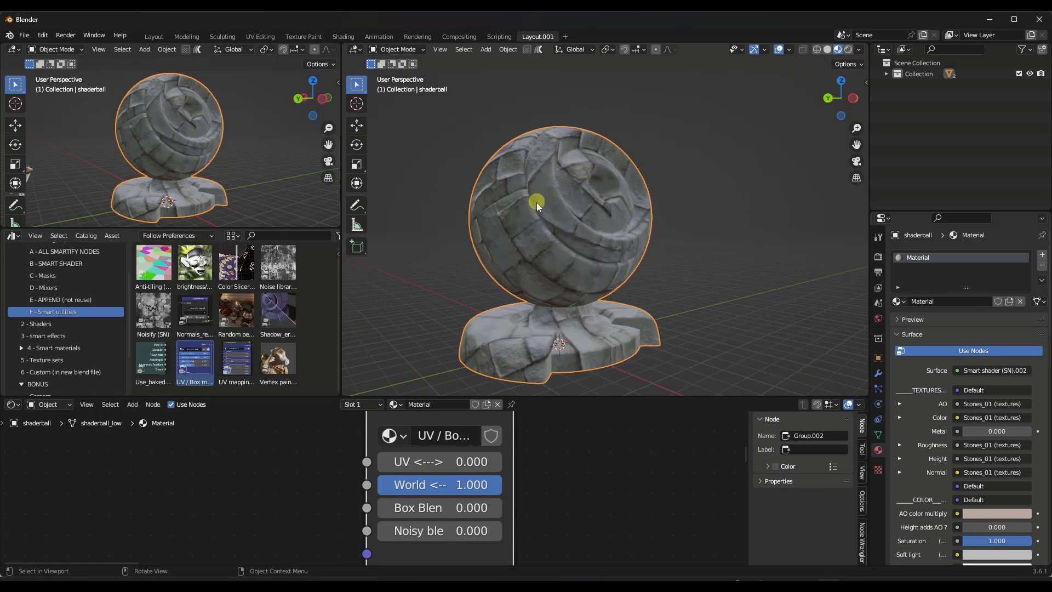
pyautogui.moveTo(537, 202); pyautogui.dragTo(514, 352, button='middle')
pyautogui.scroll(-2, 546, 213)
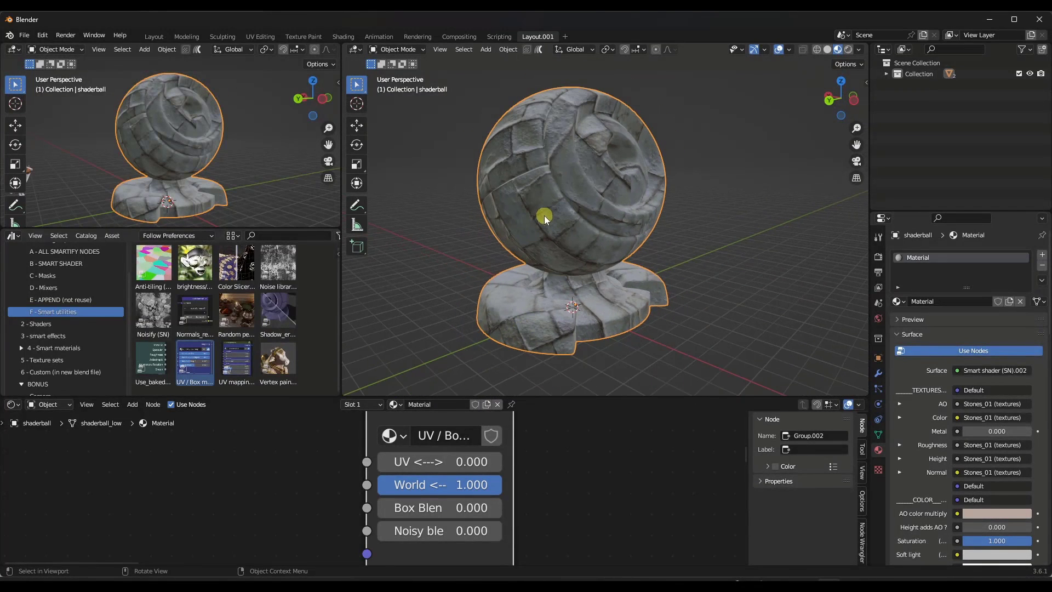
# - Review the node chain from the UV / Box mapping node through the Smart shader to the Material Output
pyautogui.scroll(-6, 433, 482)
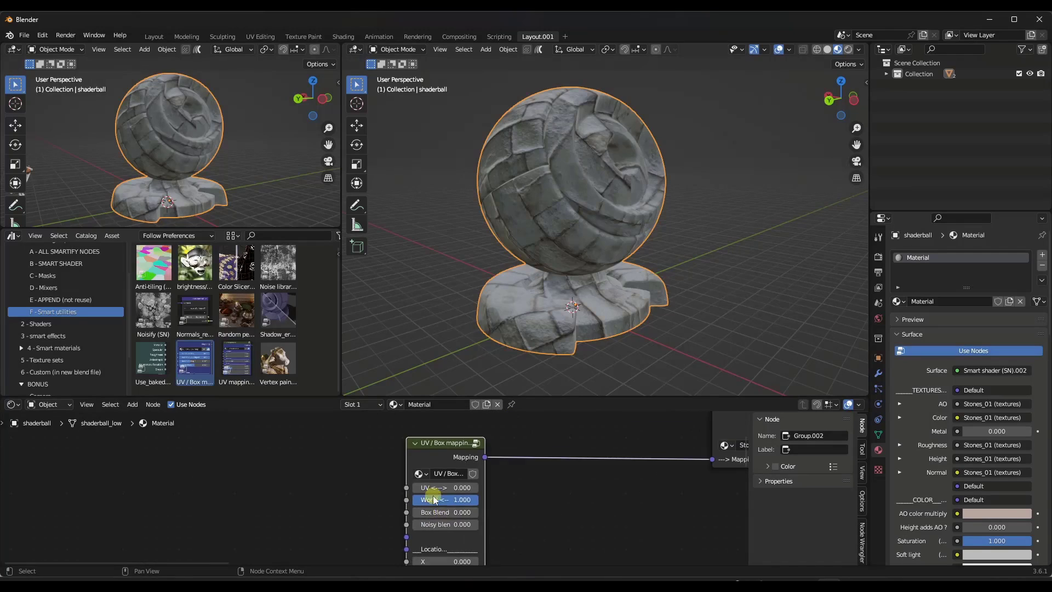
pyautogui.moveTo(697, 488); pyautogui.dragTo(596, 469, button='middle')
pyautogui.scroll(5, 508, 427)
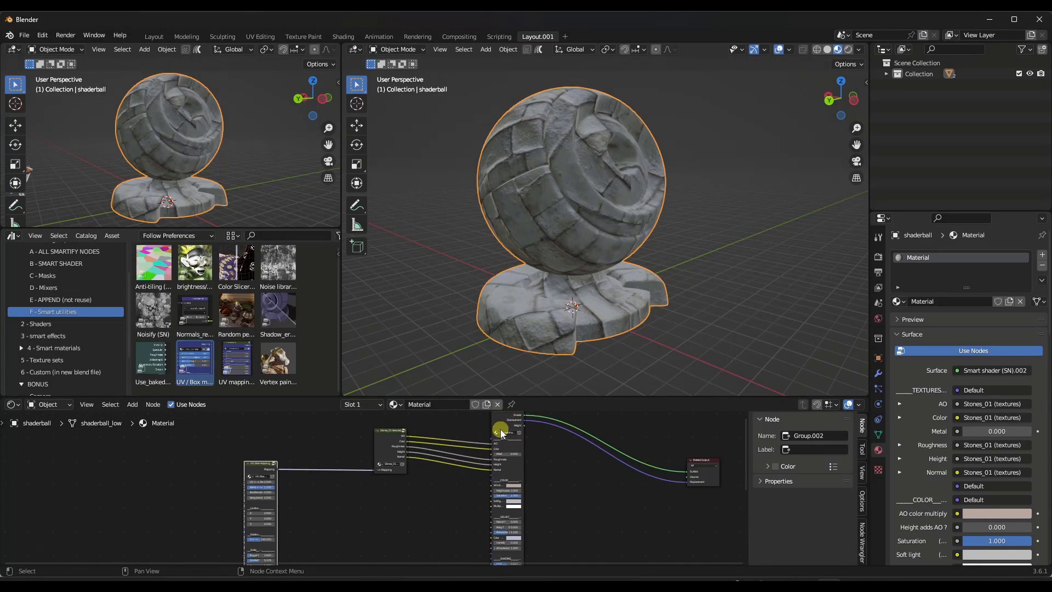
pyautogui.scroll(-5, 505, 428)
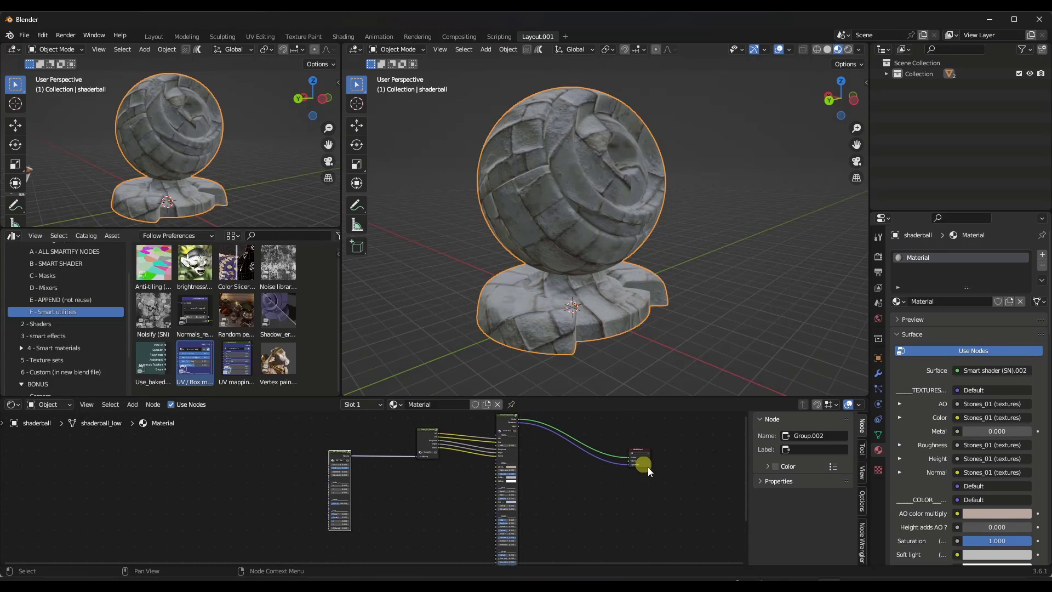
pyautogui.scroll(2, 505, 428)
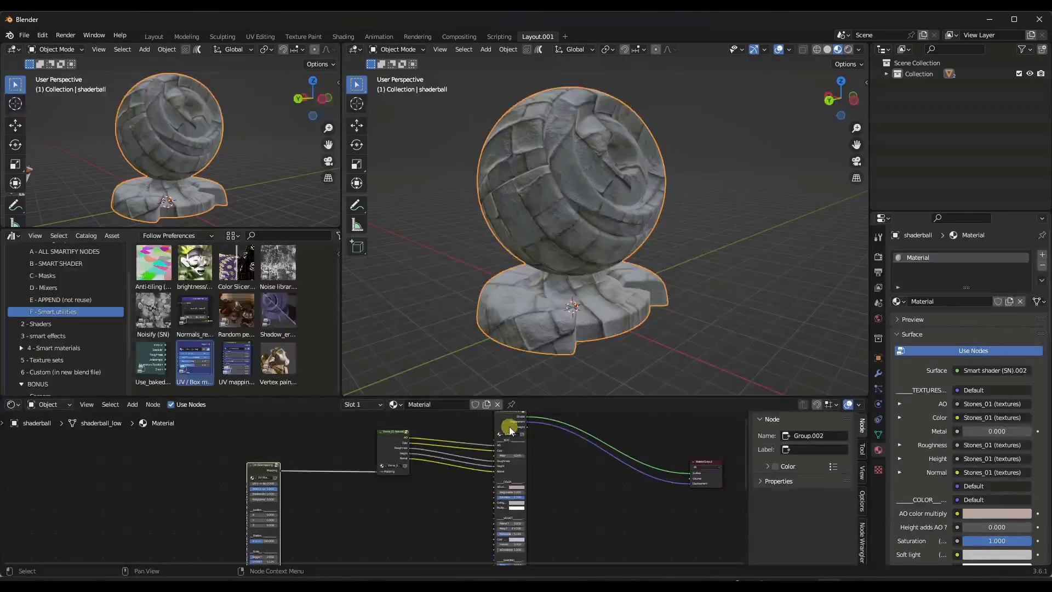
pyautogui.scroll(1, 509, 427)
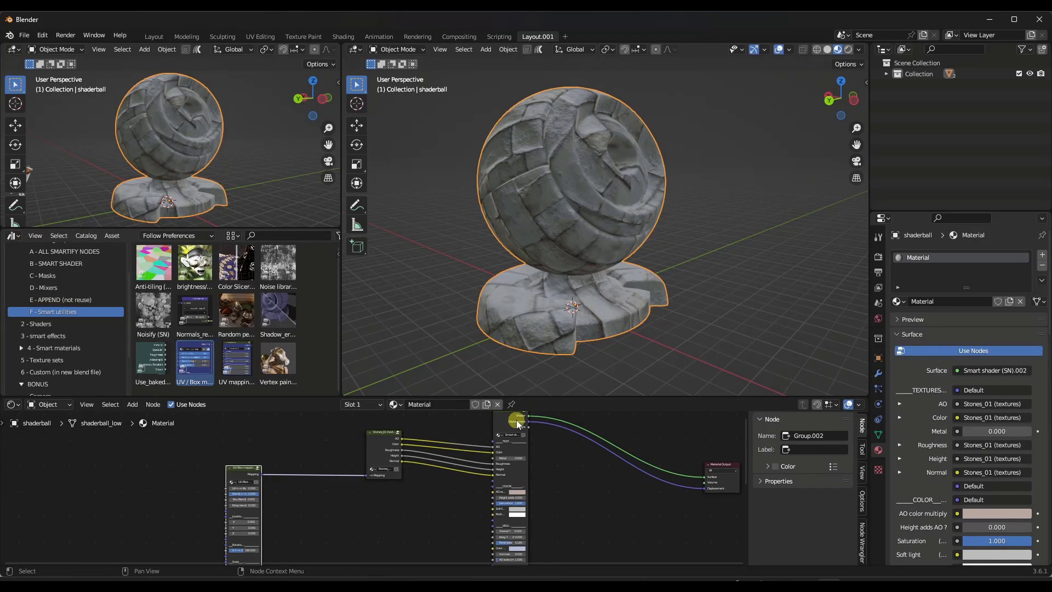
pyautogui.scroll(-10, 517, 421)
# - Add a second Smart shader (SN) node from the Smart Shader assets in the empty area below the existing nodes
pyautogui.moveTo(536, 493); pyautogui.dragTo(557, 546, button='middle')
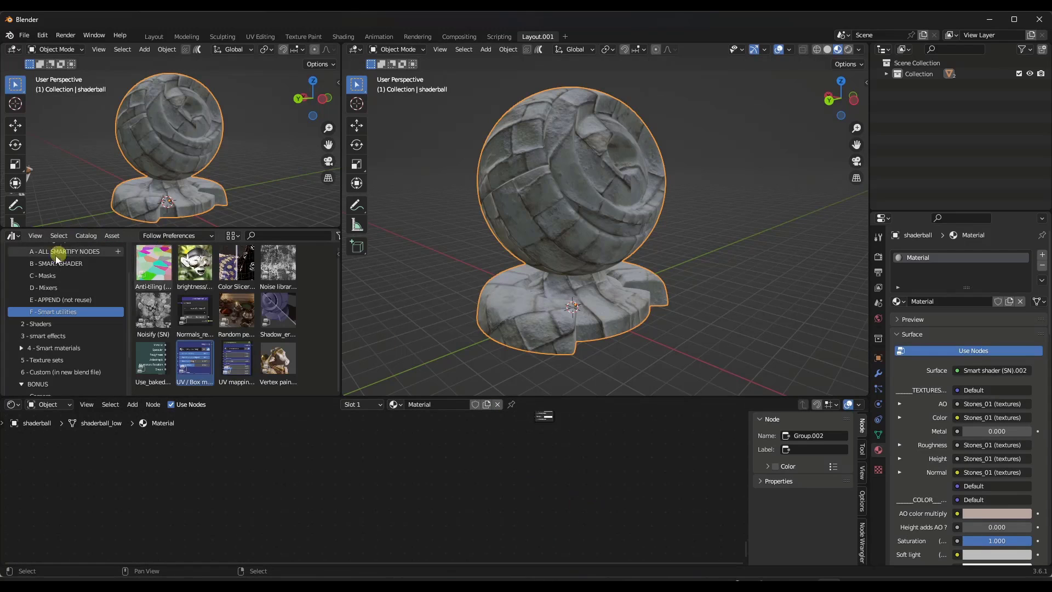
pyautogui.click(74, 264)
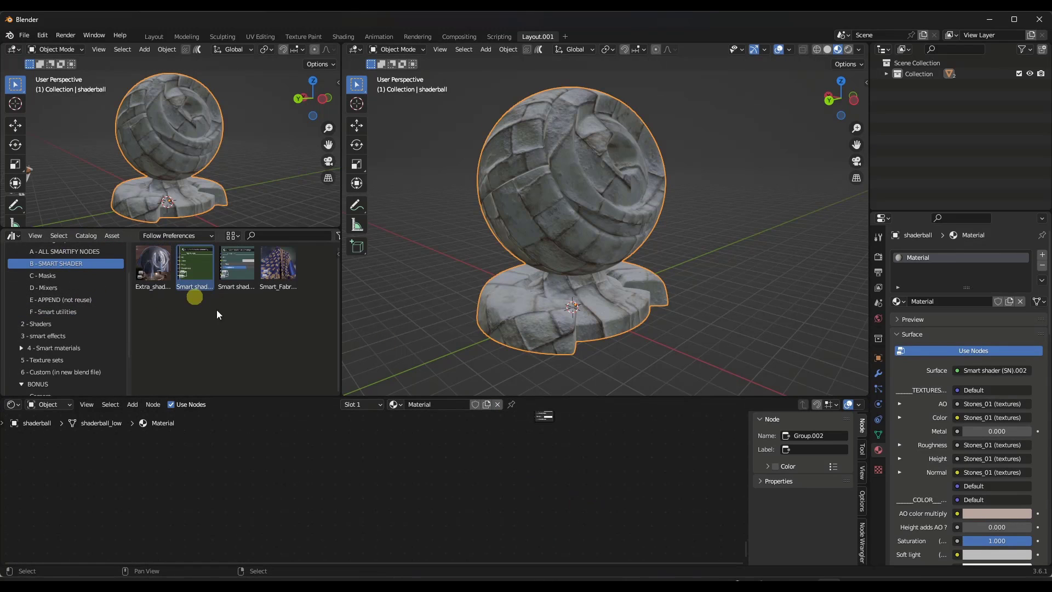
pyautogui.moveTo(199, 273); pyautogui.dragTo(544, 458)
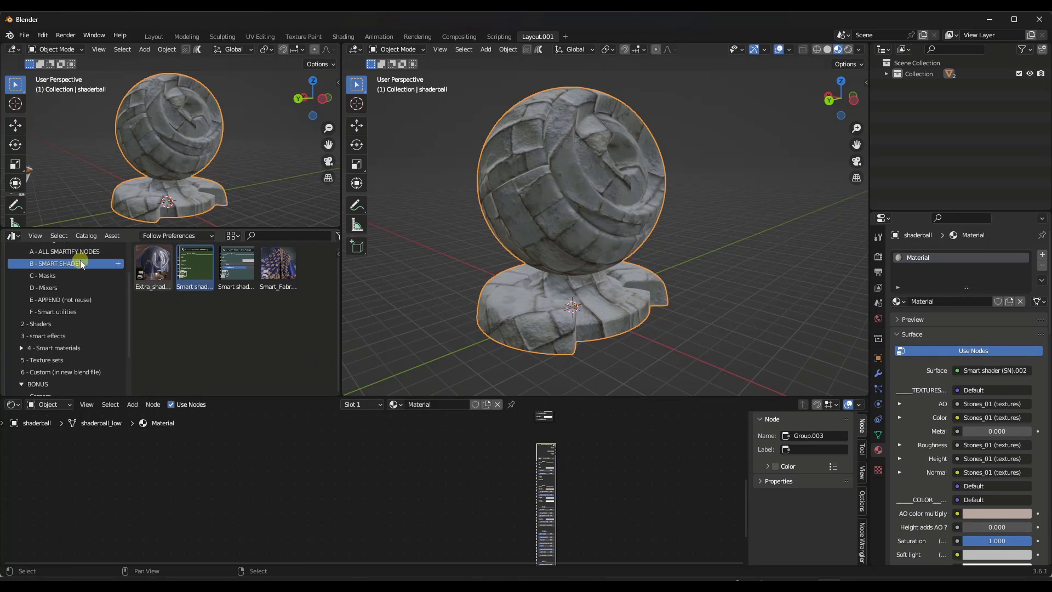
# - Add the Moss_01 texture set node group beside the second Smart shader, on its input side
pyautogui.click(54, 360)
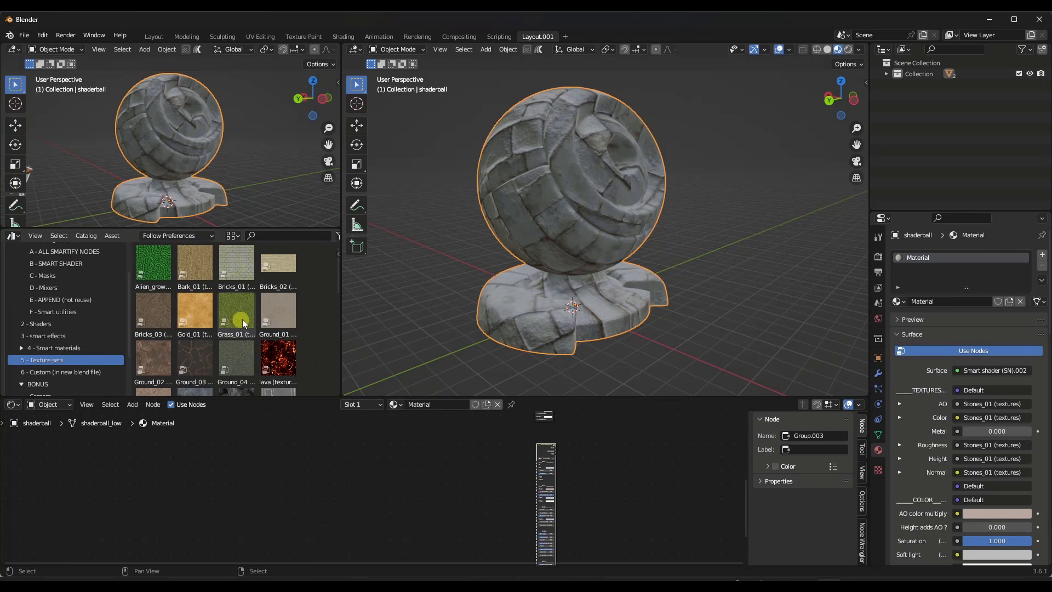
pyautogui.scroll(-6, 242, 319)
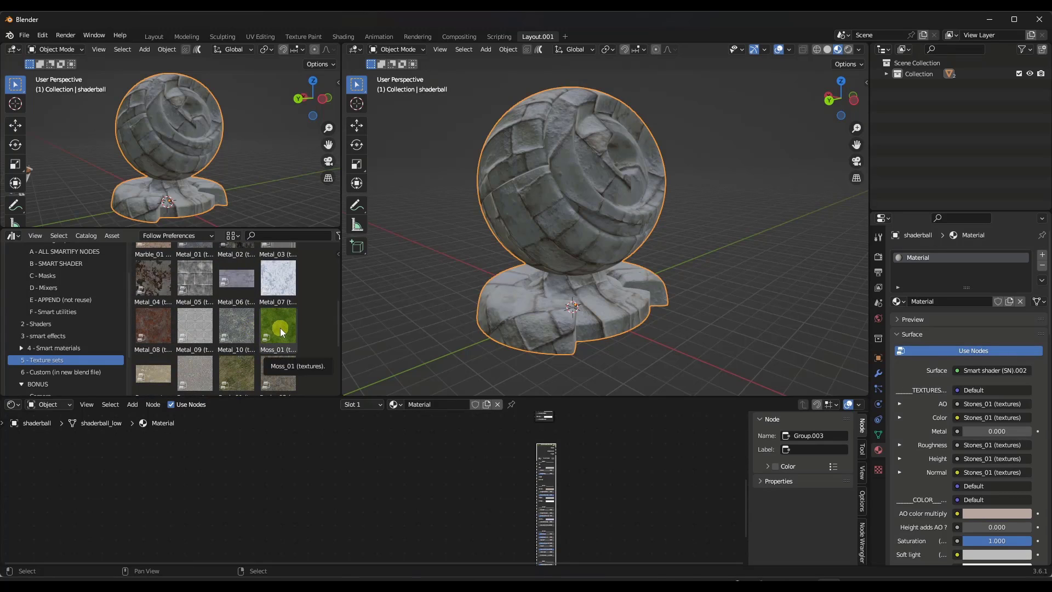
pyautogui.scroll(-2, 282, 334)
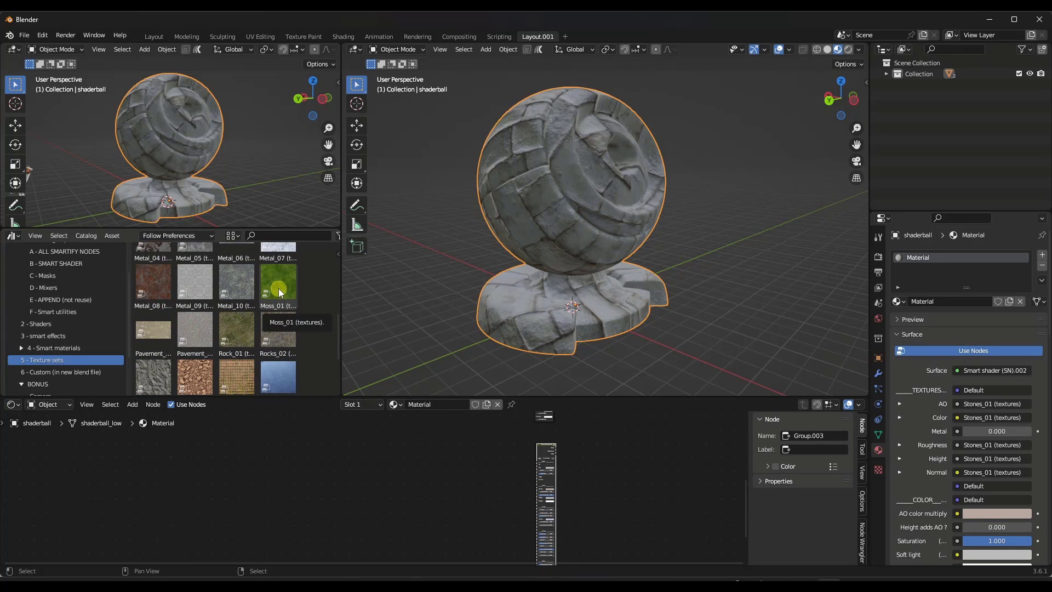
pyautogui.moveTo(278, 288); pyautogui.dragTo(456, 475)
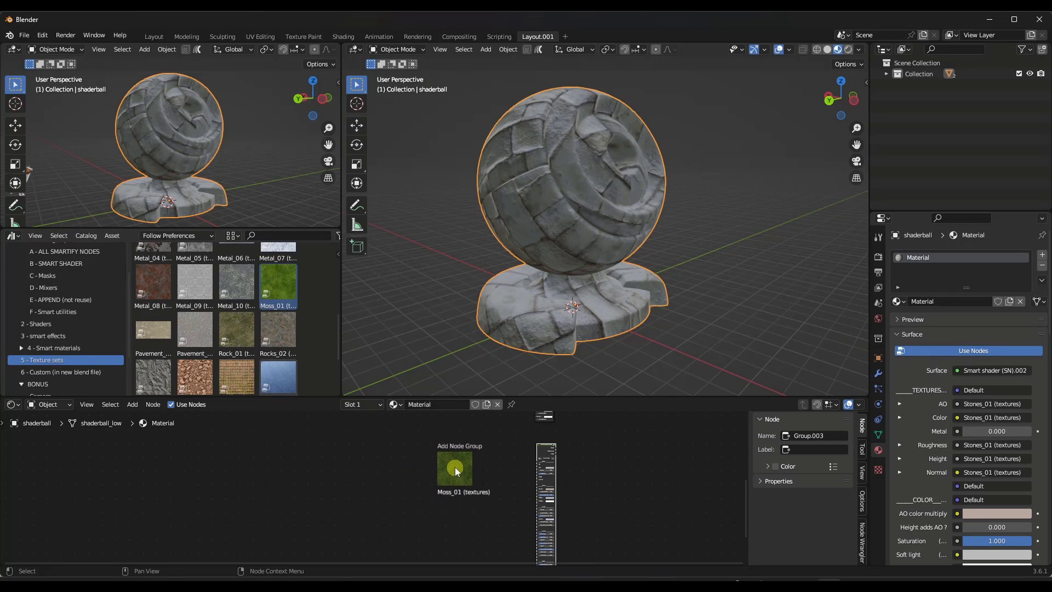
pyautogui.scroll(5, 455, 471)
pyautogui.moveTo(470, 467); pyautogui.dragTo(412, 473, button='middle')
# - Connect the Moss_01 AO, Color, Roughness, Height and Normal outputs to the matching inputs of the second Smart shader
pyautogui.moveTo(408, 463); pyautogui.dragTo(599, 445)
pyautogui.moveTo(415, 469); pyautogui.dragTo(592, 460)
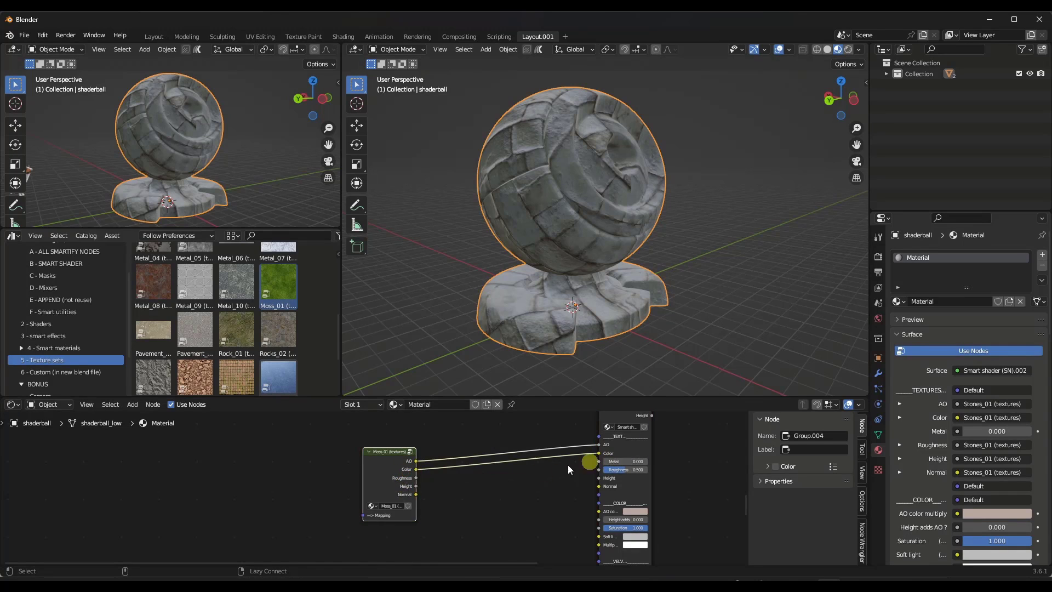
pyautogui.keyDown('alt'); pyautogui.moveTo(399, 480); pyautogui.dragTo(589, 478, button='right'); pyautogui.keyUp('alt')
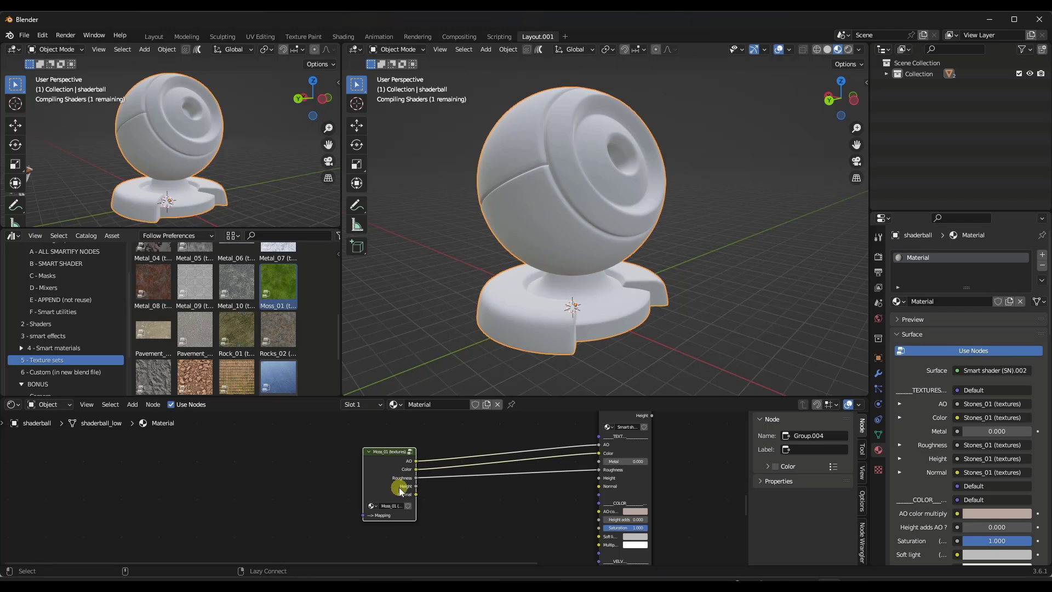
pyautogui.keyDown('alt'); pyautogui.moveTo(404, 487); pyautogui.dragTo(582, 486, button='right'); pyautogui.keyUp('alt')
pyautogui.keyDown('alt'); pyautogui.moveTo(416, 496); pyautogui.dragTo(605, 504, button='right'); pyautogui.keyUp('alt')
pyautogui.scroll(-6, 337, 468)
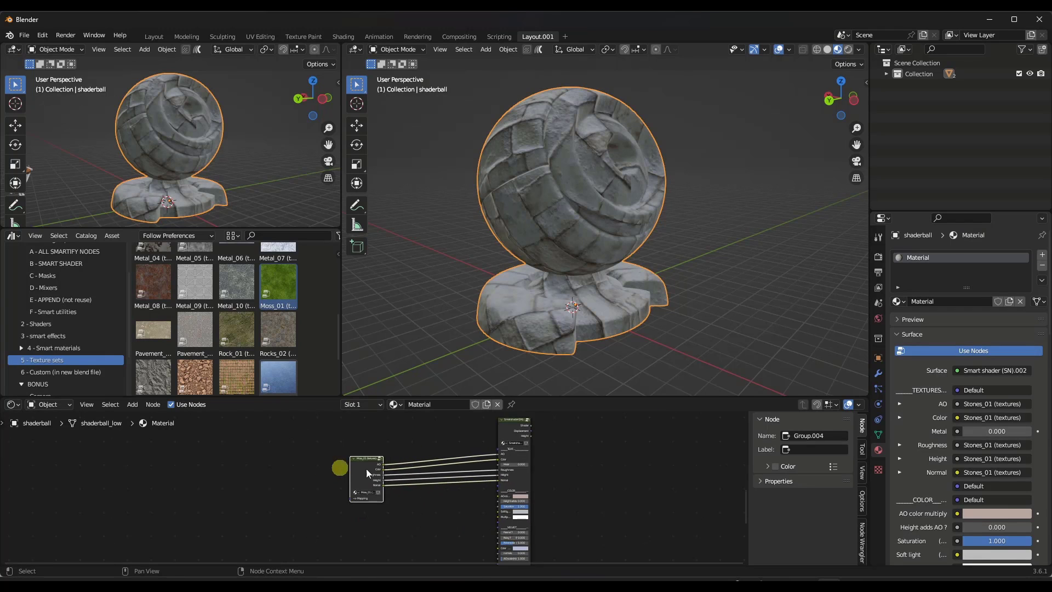
# - Compare the moss Smart shader chain with the stone Smart shader chain that feeds the Material Output
pyautogui.scroll(4, 550, 454)
pyautogui.moveTo(546, 451); pyautogui.dragTo(474, 482, button='middle')
pyautogui.scroll(1, 474, 482)
pyautogui.scroll(-2, 449, 472)
pyautogui.scroll(-1, 434, 460)
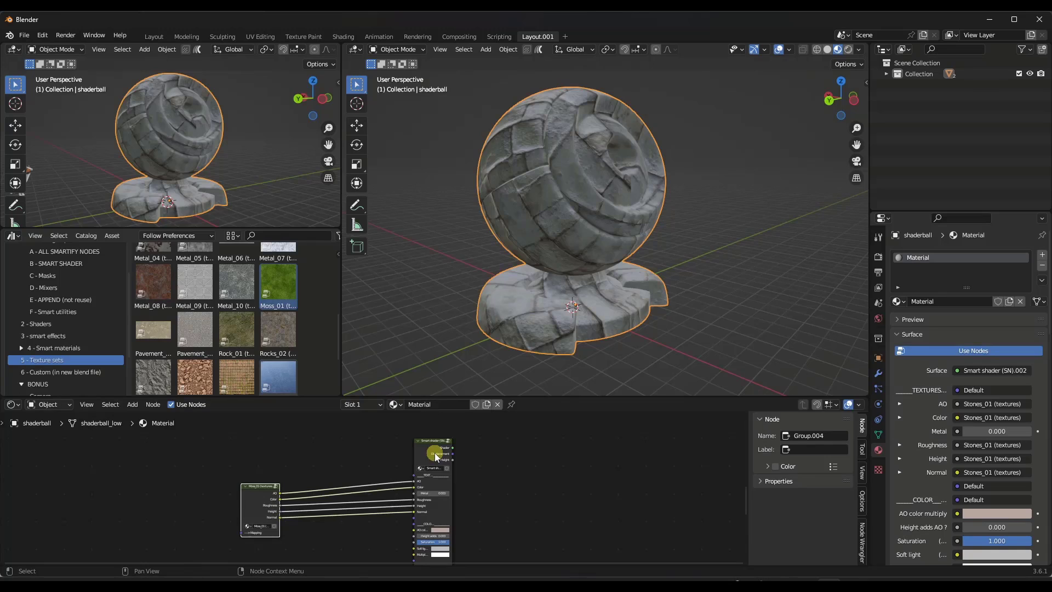
pyautogui.moveTo(485, 458); pyautogui.dragTo(433, 486, button='middle')
pyautogui.moveTo(372, 509); pyautogui.dragTo(286, 529, button='middle')
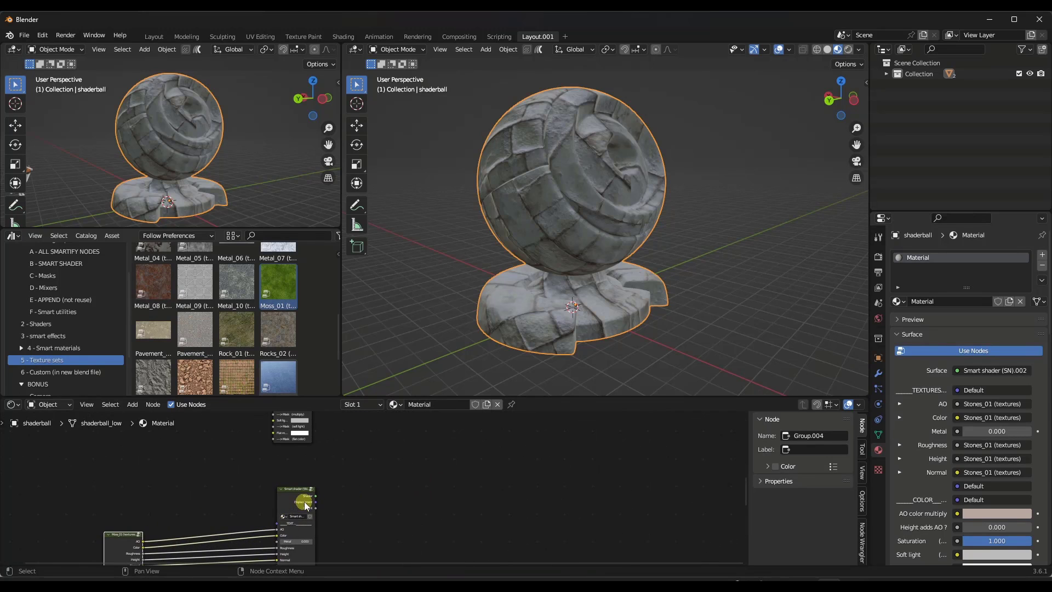
pyautogui.scroll(-8, 319, 497)
pyautogui.scroll(-2, 340, 492)
pyautogui.moveTo(354, 424); pyautogui.dragTo(375, 527, button='middle')
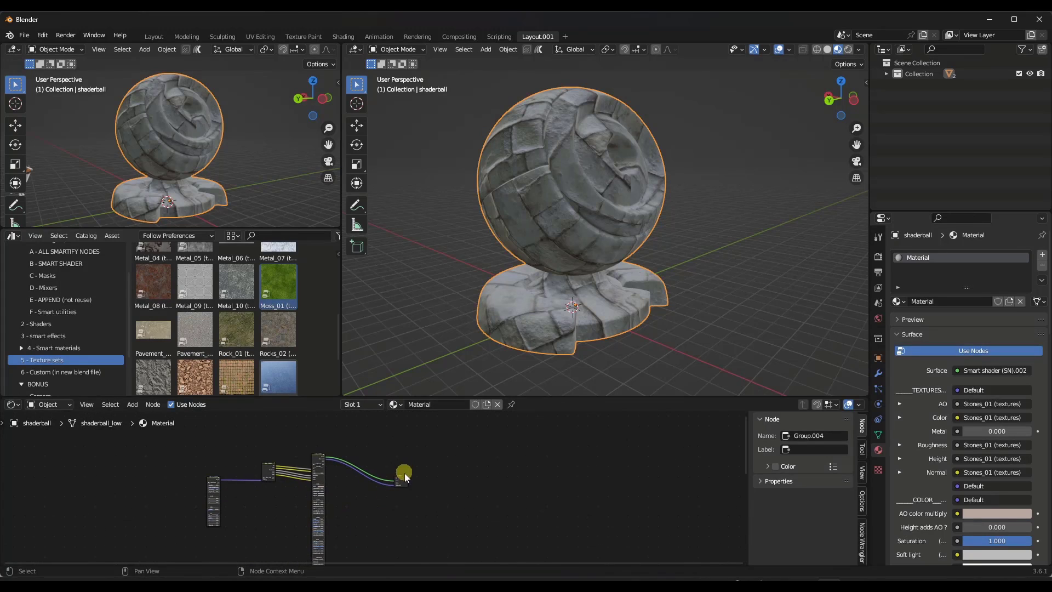
pyautogui.scroll(-4, 355, 467)
pyautogui.moveTo(355, 467); pyautogui.dragTo(356, 452, button='middle')
pyautogui.moveTo(332, 529); pyautogui.dragTo(354, 528, button='middle')
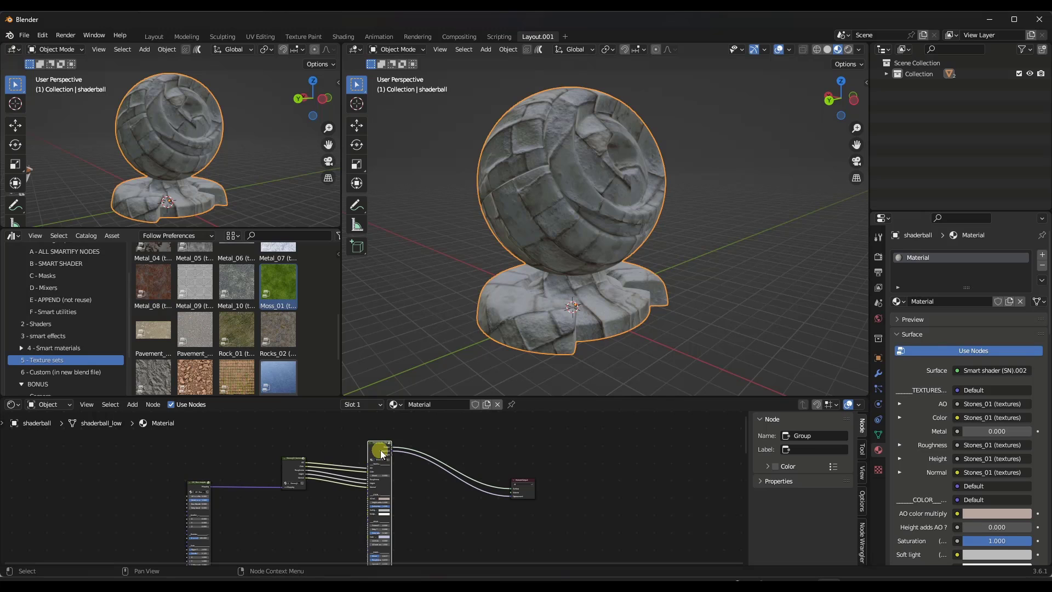
pyautogui.scroll(9, 533, 501)
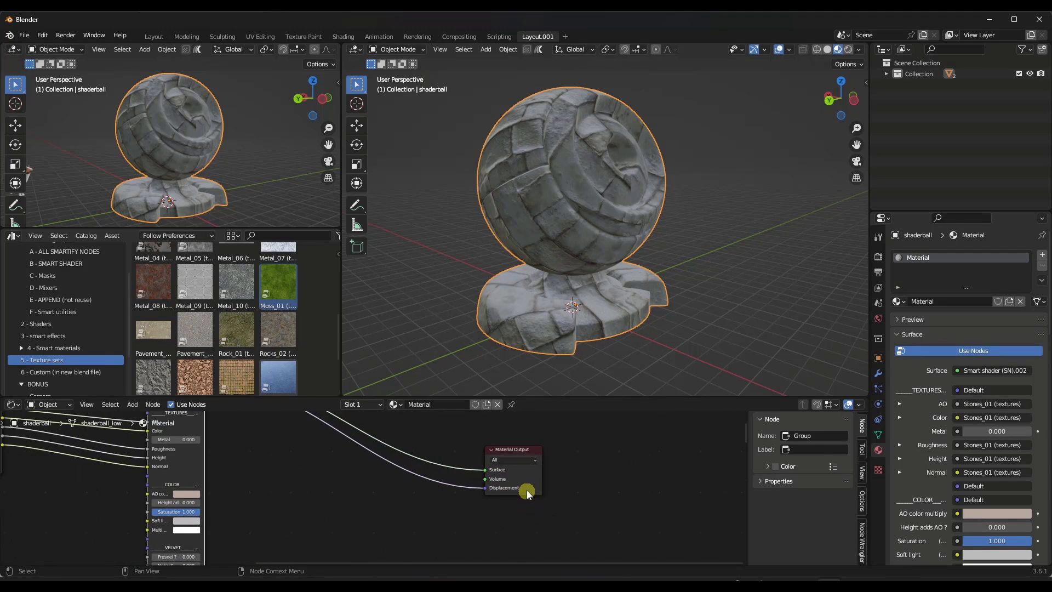
pyautogui.scroll(-17, 482, 470)
pyautogui.scroll(5, 336, 517)
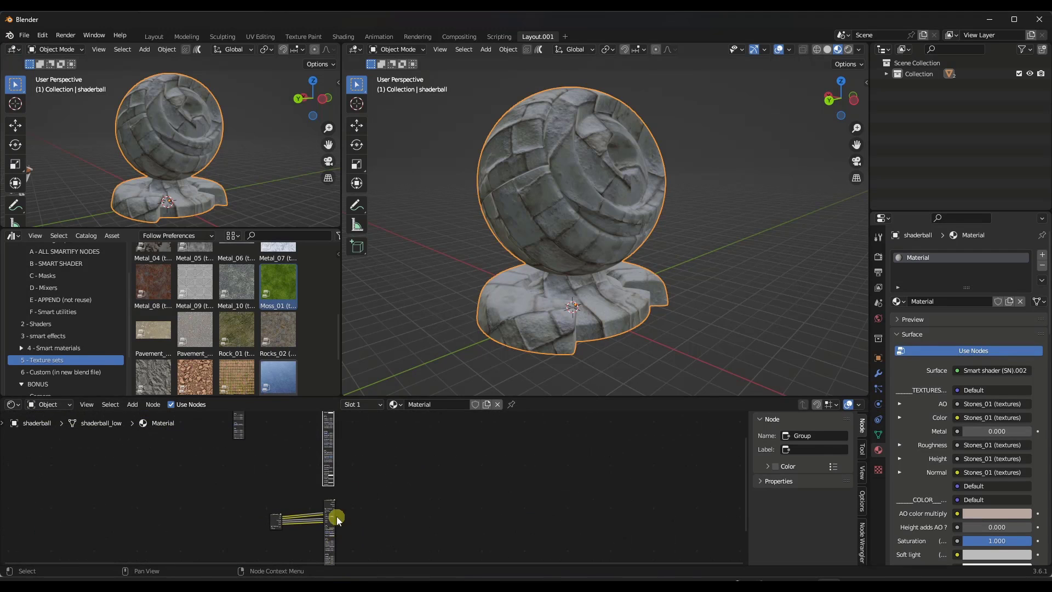
# - Preview the moss by linking the second Smart shader's Shader output to the Material Output's Surface input
pyautogui.keyDown('ctrl'); pyautogui.keyDown('shift'); pyautogui.click(332, 477); pyautogui.keyUp('shift'); pyautogui.keyUp('ctrl')
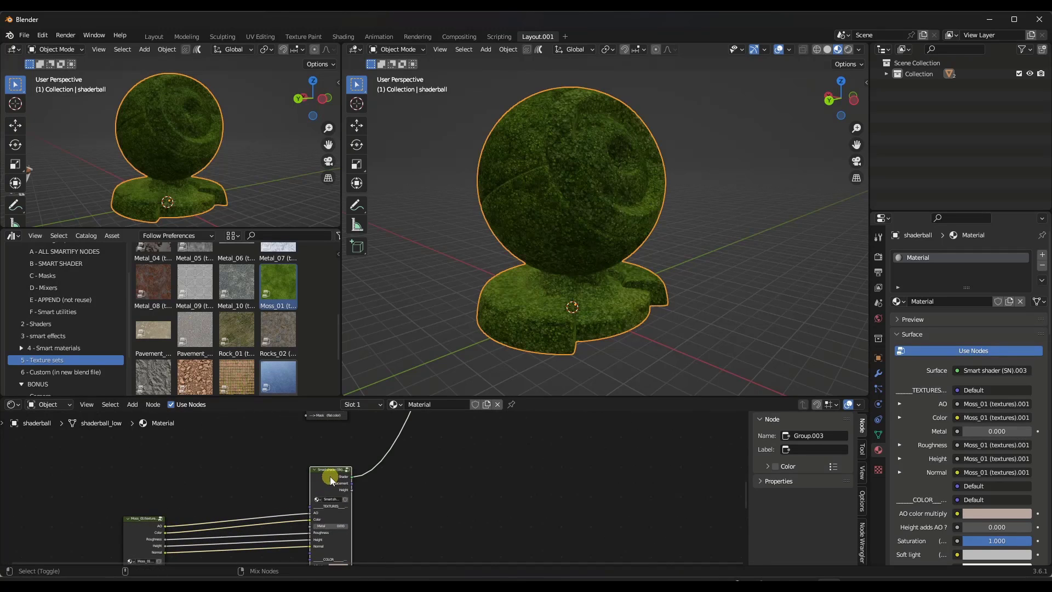
pyautogui.scroll(1, 338, 486)
pyautogui.scroll(4, 338, 488)
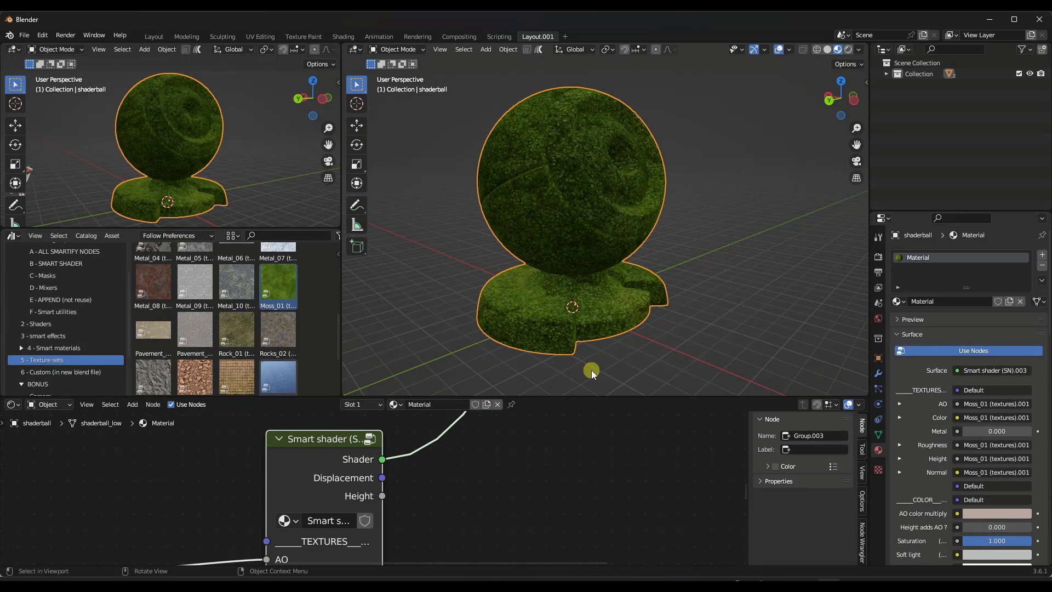
pyautogui.scroll(-14, 394, 518)
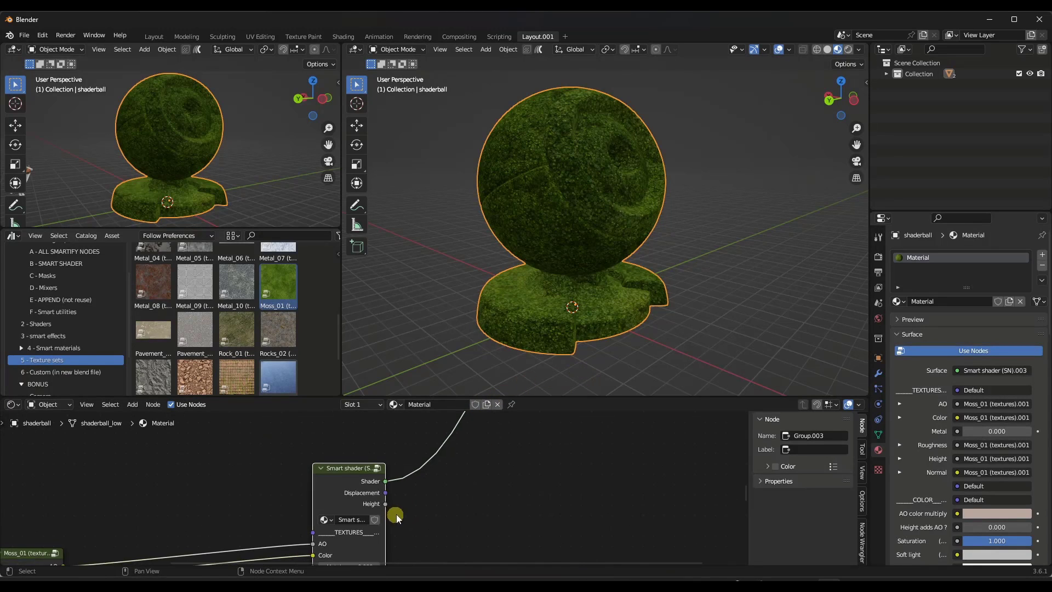
pyautogui.moveTo(376, 455); pyautogui.dragTo(390, 498, button='middle')
pyautogui.scroll(9, 390, 497)
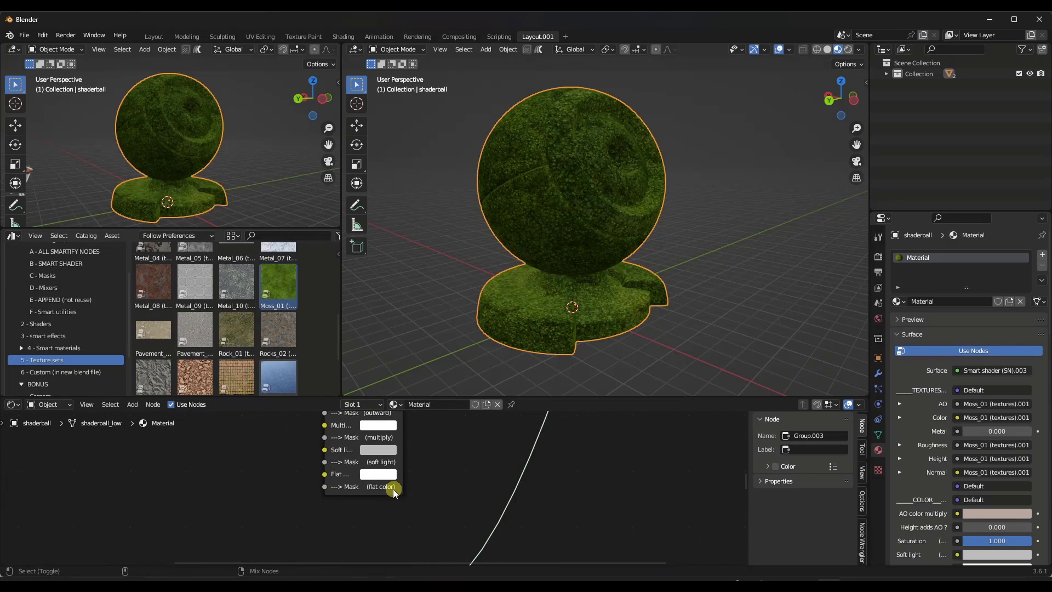
# - Undo the moss preview link and redo it to compare the stone and moss materials on the shaderball
pyautogui.hotkey('ctrl', 'z')
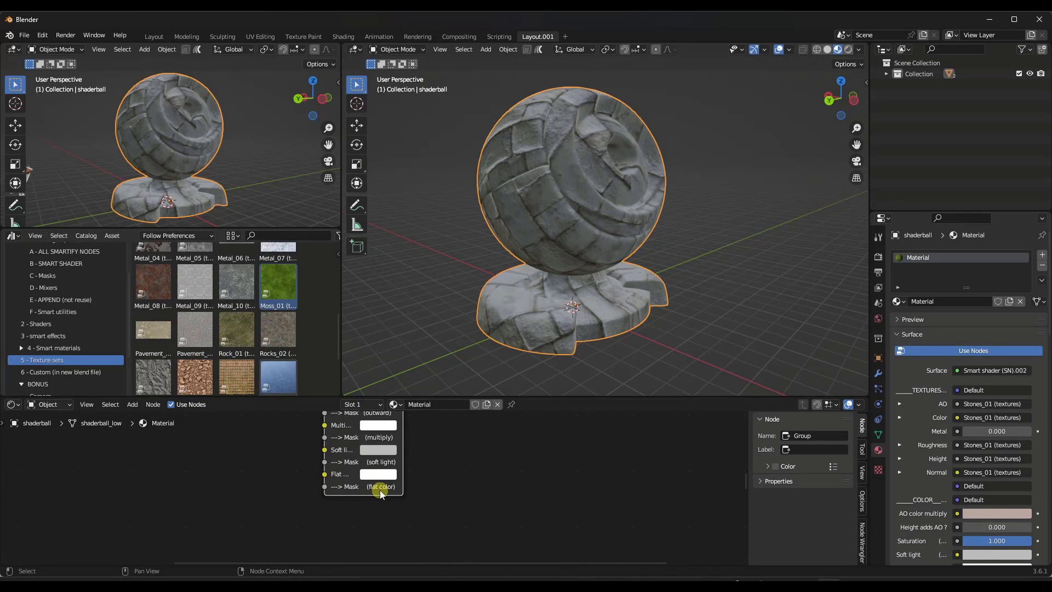
pyautogui.scroll(-10, 391, 449)
pyautogui.moveTo(381, 538); pyautogui.dragTo(369, 462, button='middle')
pyautogui.scroll(2, 371, 464)
pyautogui.hotkey('ctrl', 'shift', 'z')
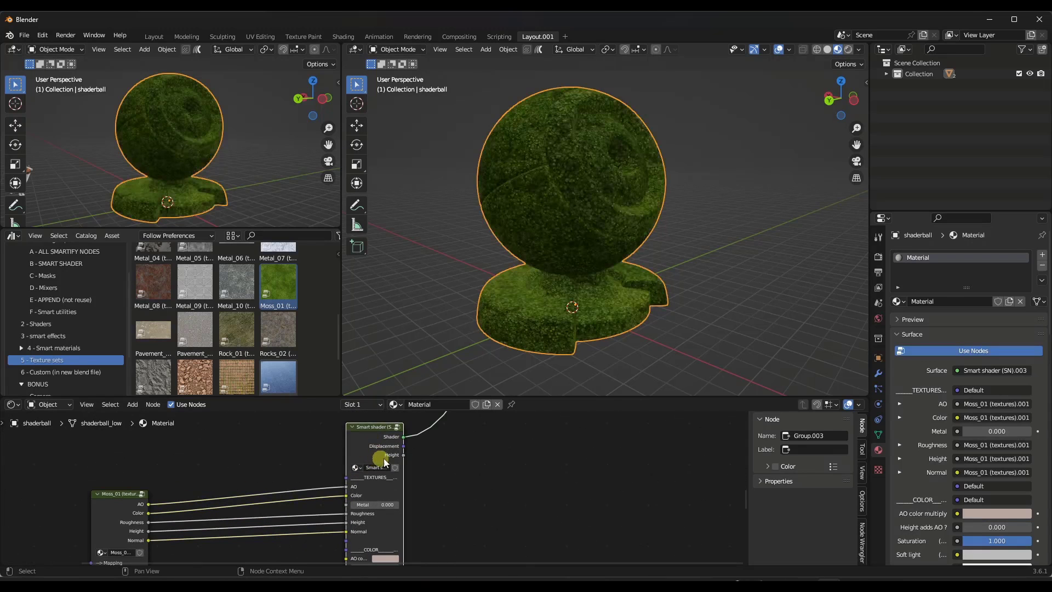
# - Examine the moss material on the shaderball up close and from a distance
pyautogui.moveTo(583, 179); pyautogui.dragTo(604, 162, button='middle')
pyautogui.scroll(7, 572, 169)
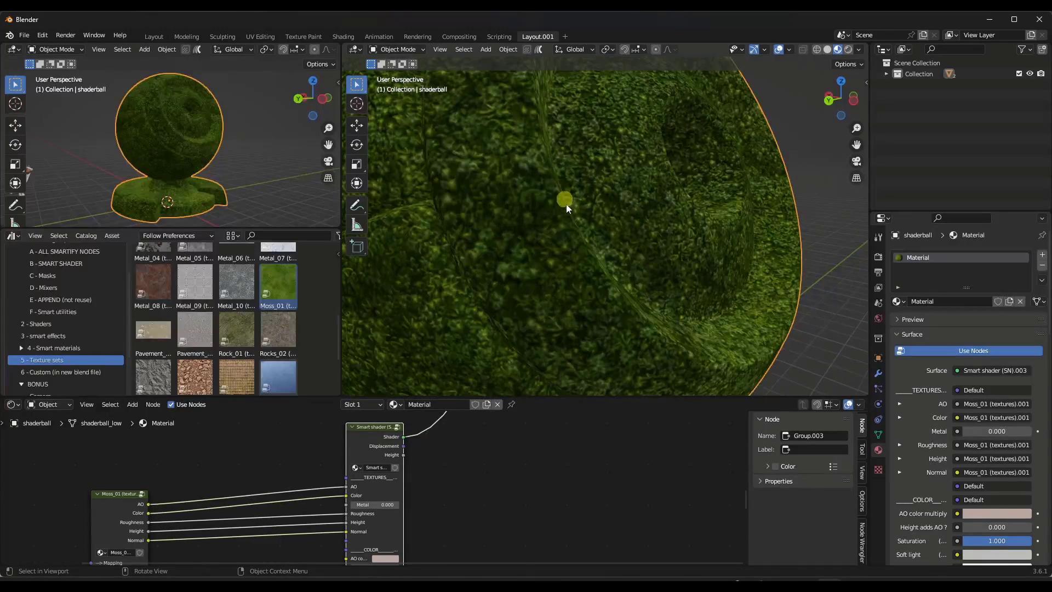
pyautogui.scroll(-4, 581, 236)
pyautogui.scroll(-6, 591, 257)
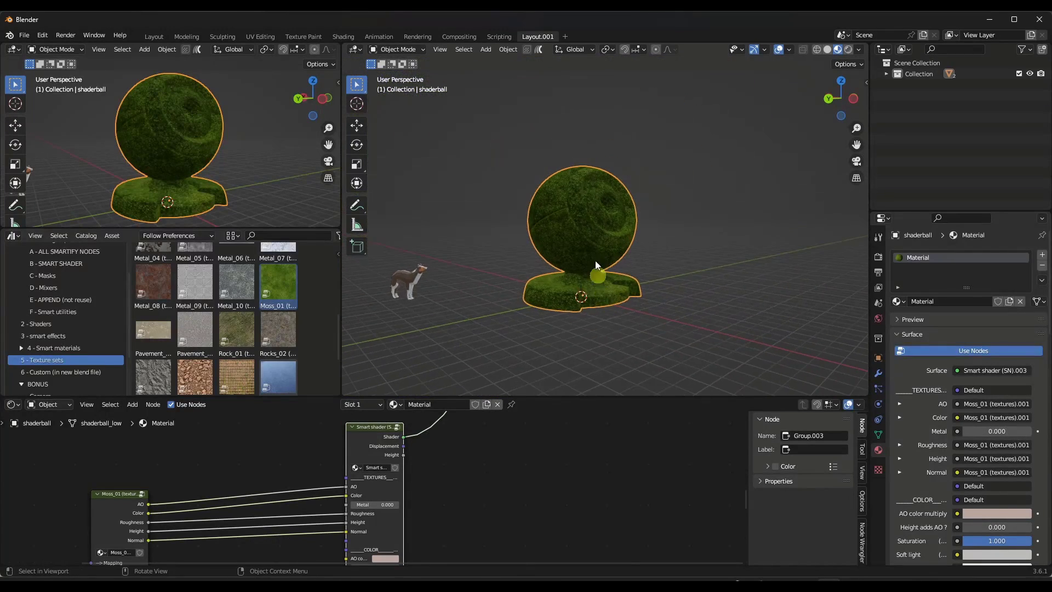
pyautogui.scroll(3, 595, 260)
pyautogui.moveTo(602, 274); pyautogui.dragTo(606, 280, button='middle')
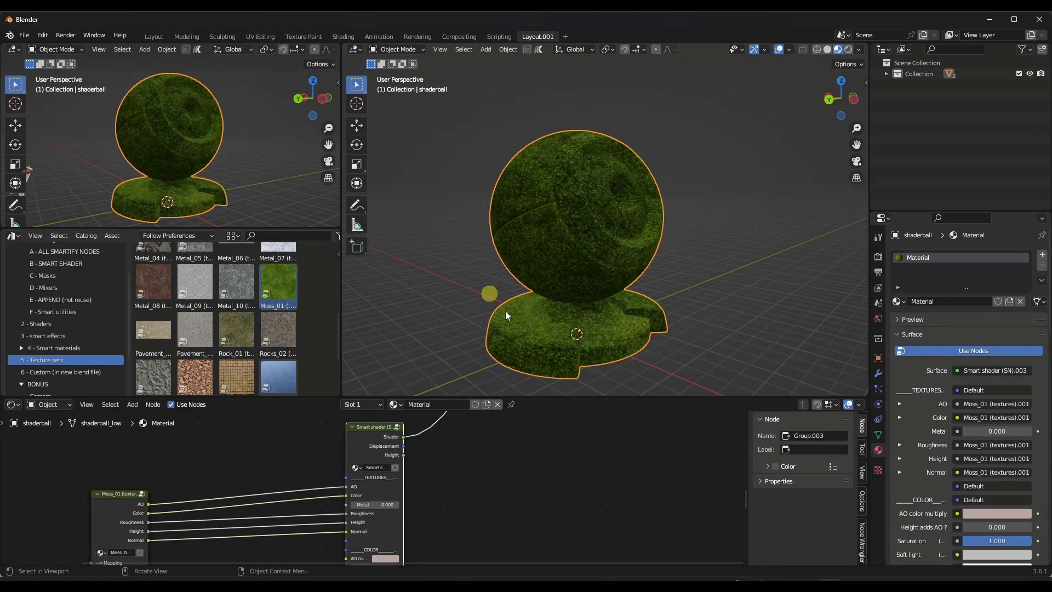
# - Undo the moss preview link to restore the stone Smart shader's connection to the Material Output
pyautogui.scroll(-5, 409, 472)
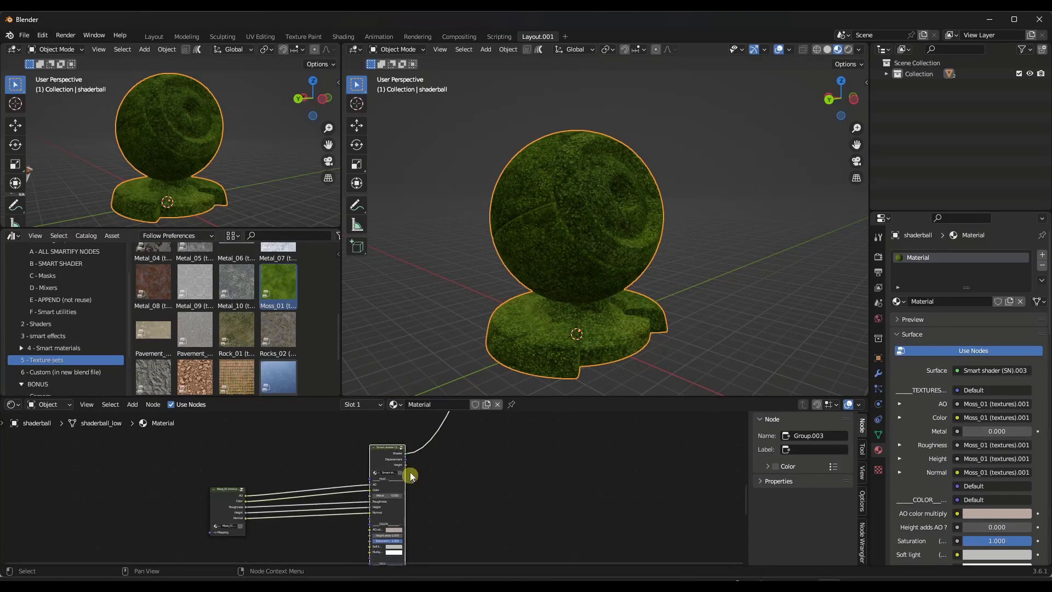
pyautogui.scroll(5, 401, 458)
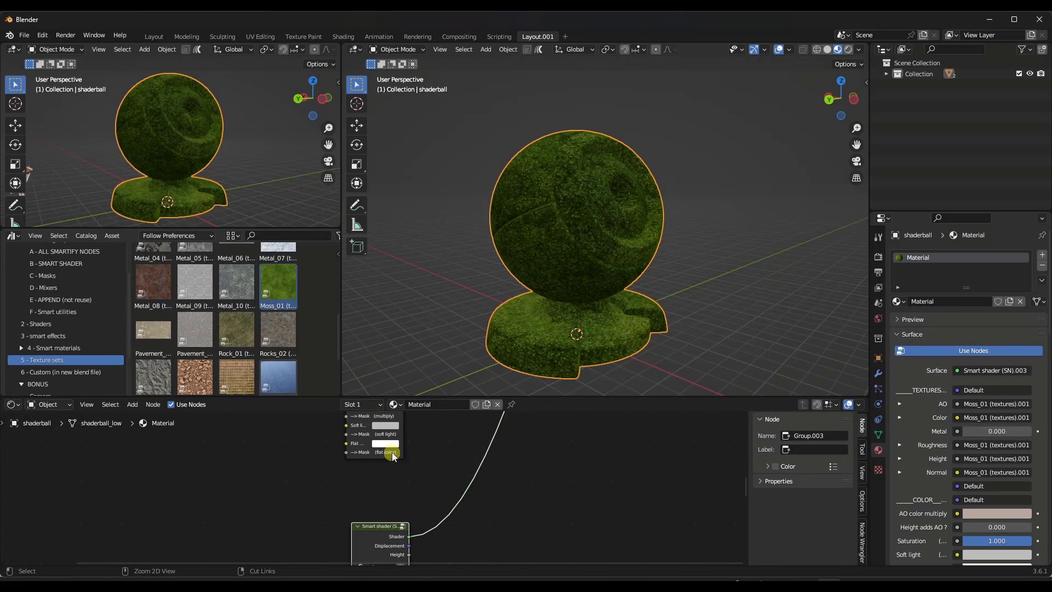
pyautogui.hotkey('ctrl', 'z')
pyautogui.scroll(-4, 413, 464)
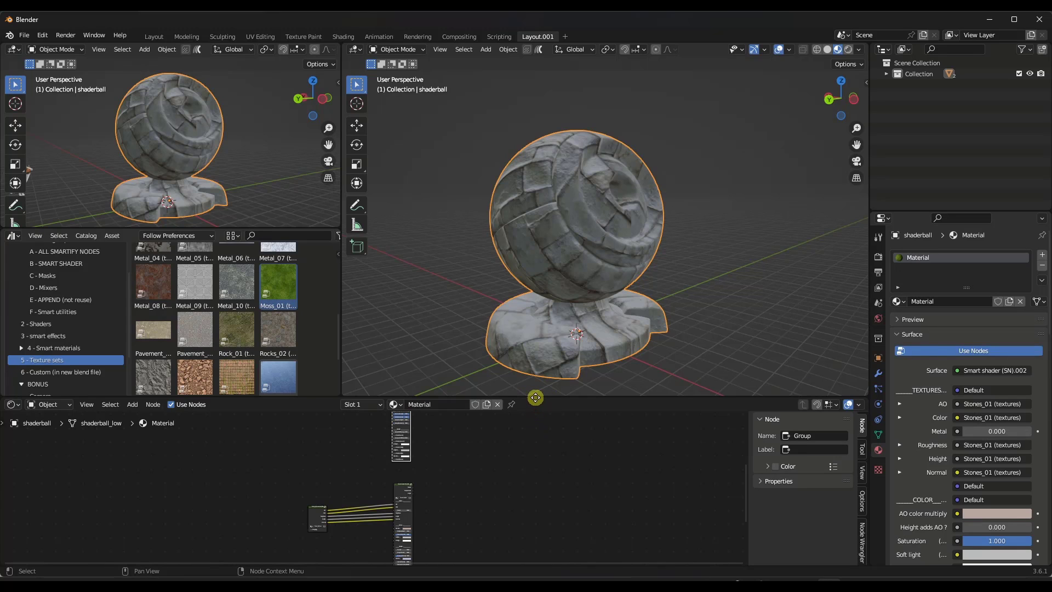
# - Enlarge the node editor upward into the 3D viewport and extend the asset browser area upward
pyautogui.moveTo(535, 397); pyautogui.dragTo(535, 549, button='middle')
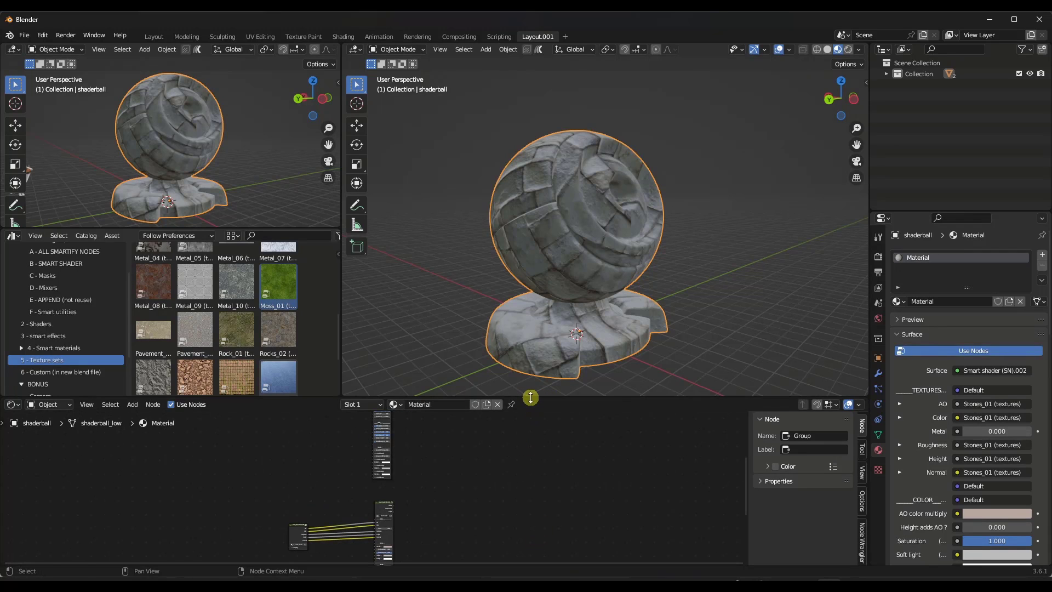
pyautogui.moveTo(530, 398); pyautogui.dragTo(530, 333)
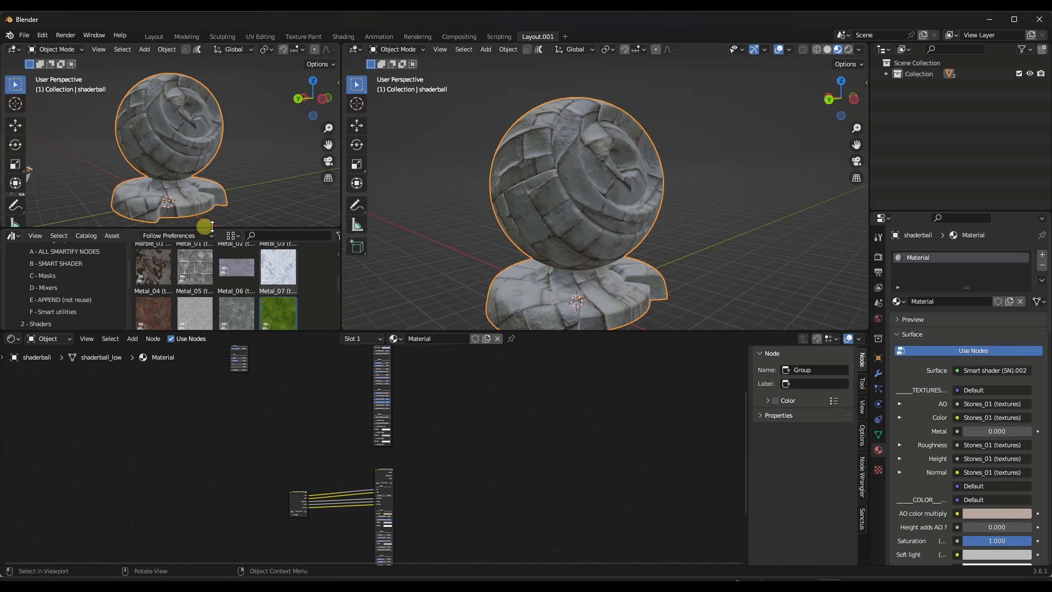
pyautogui.moveTo(211, 226); pyautogui.dragTo(217, 205)
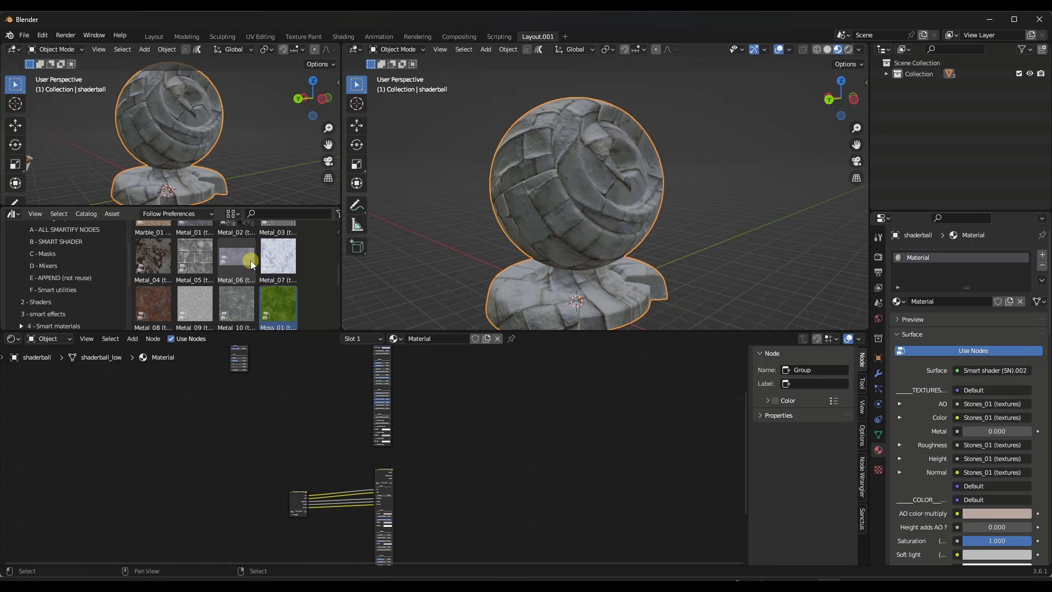
# - Move the Material Output farther from the Smart shaders and add a Shader mixer (SN) node from the Mixers assets in front of it
pyautogui.moveTo(465, 401); pyautogui.dragTo(402, 471, button='middle')
pyautogui.moveTo(439, 385); pyautogui.dragTo(480, 420)
pyautogui.click(55, 267)
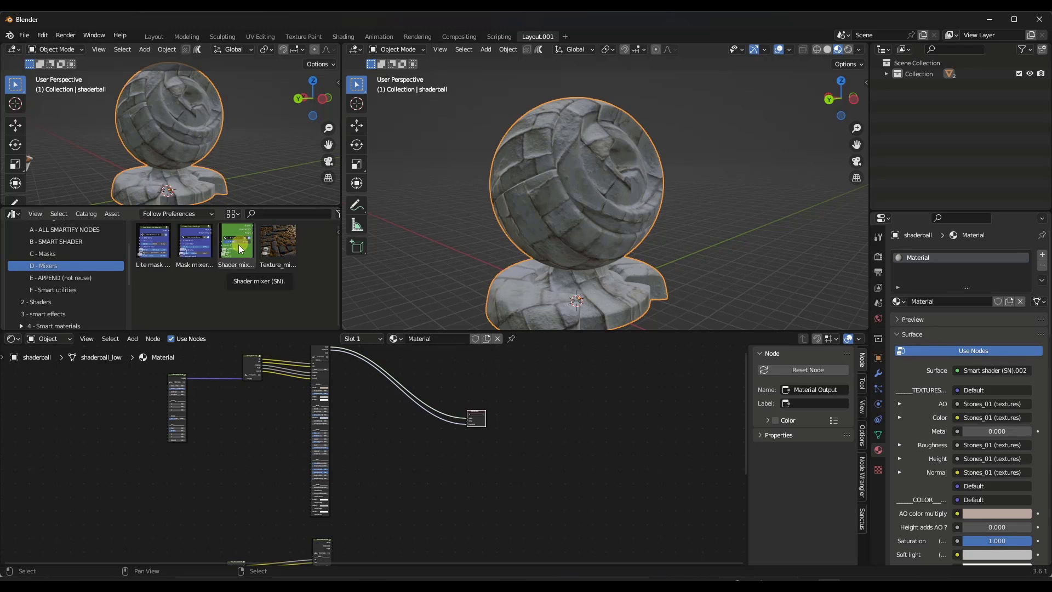
pyautogui.moveTo(478, 420); pyautogui.dragTo(510, 445)
pyautogui.scroll(4, 466, 423)
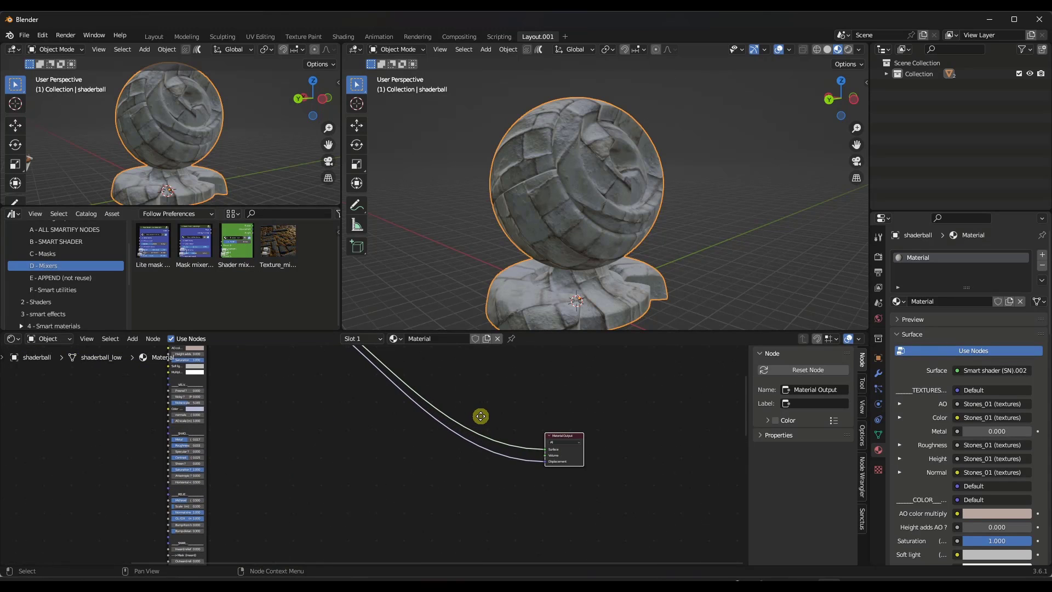
pyautogui.moveTo(237, 247); pyautogui.dragTo(437, 419)
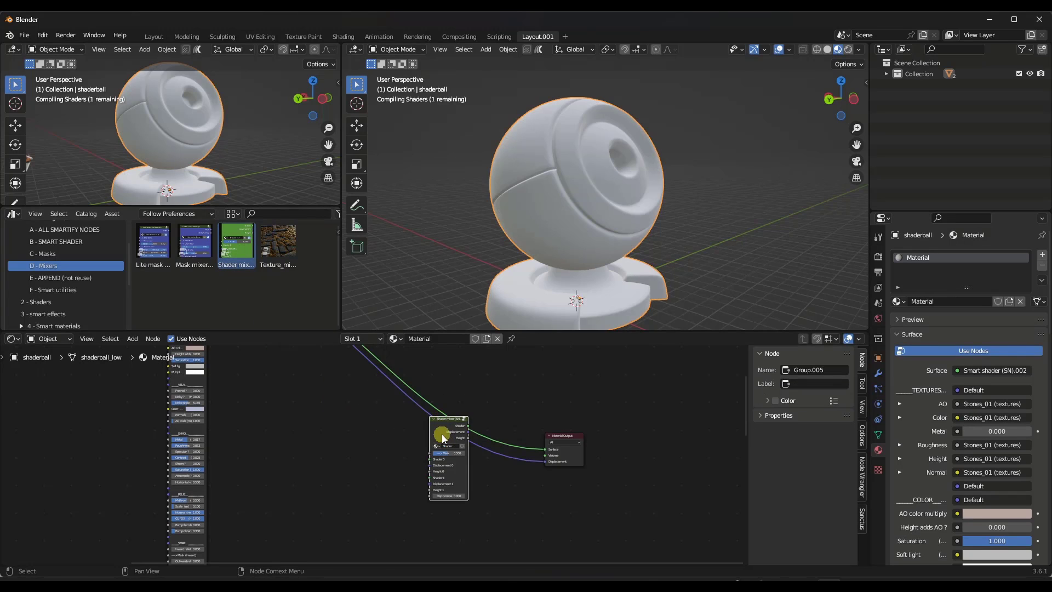
# - Reroute the stone Smart shader's Shader and Displacement links from the Material Output to the mixer's Shader 0 and Displacement 0 inputs
pyautogui.moveTo(545, 449); pyautogui.dragTo(428, 458)
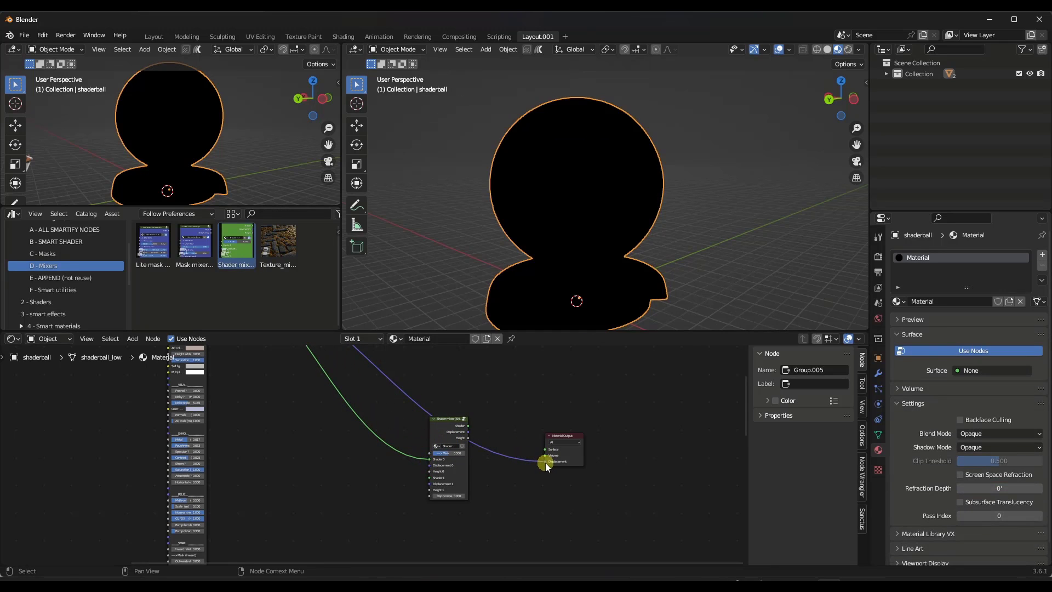
pyautogui.moveTo(546, 461); pyautogui.dragTo(429, 464)
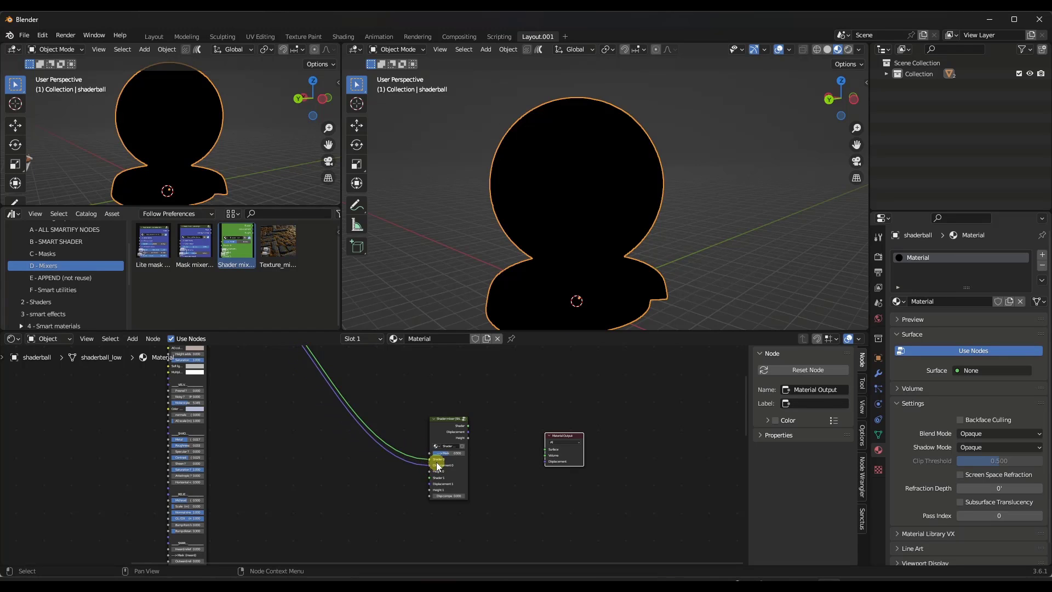
pyautogui.scroll(4, 436, 462)
pyautogui.scroll(1, 433, 458)
pyautogui.scroll(-7, 383, 453)
pyautogui.scroll(4, 494, 455)
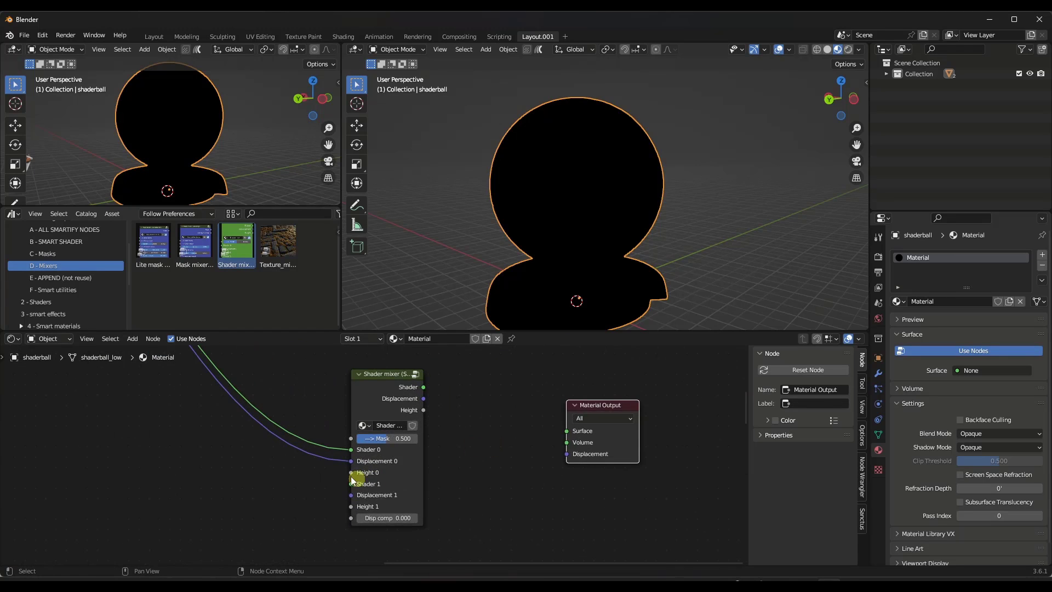
# - Connect the Shader mixer's Shader output to the Material Output's Surface input
pyautogui.scroll(2, 357, 478)
pyautogui.moveTo(436, 374); pyautogui.dragTo(478, 377)
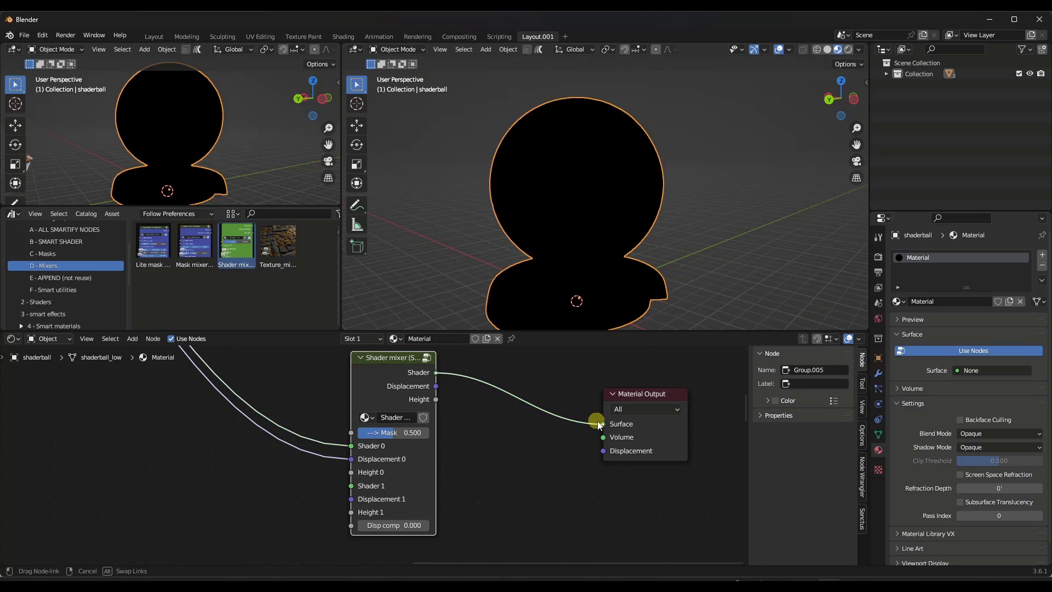
pyautogui.moveTo(598, 424); pyautogui.dragTo(601, 424)
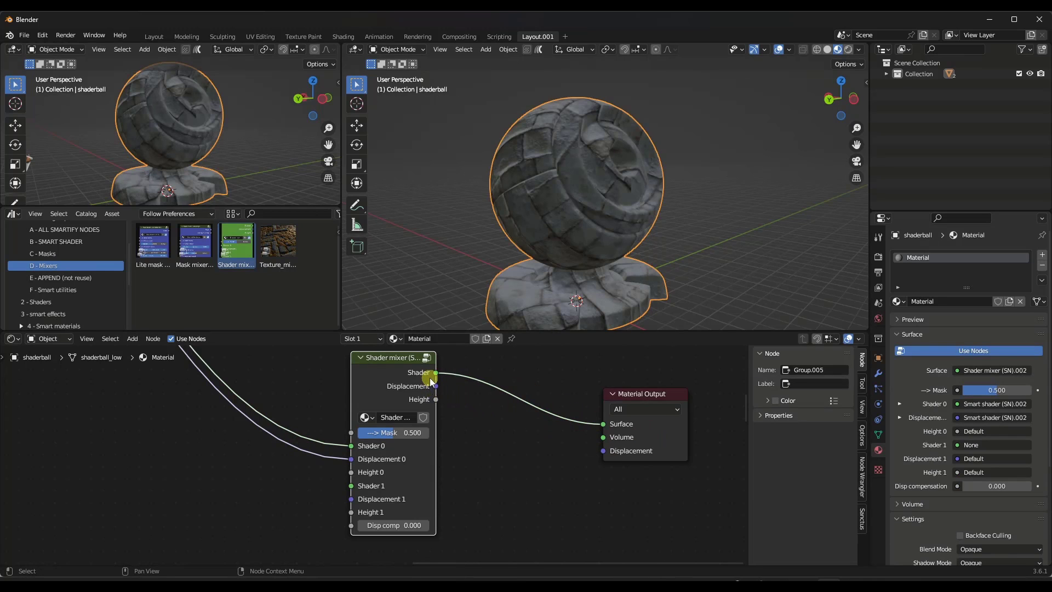
# - Connect the moss Smart shader's Shader and Displacement outputs to the mixer's Shader 1 and Displacement 1 inputs and inspect the blend
pyautogui.scroll(-11, 432, 377)
pyautogui.moveTo(409, 459); pyautogui.dragTo(429, 372, button='middle')
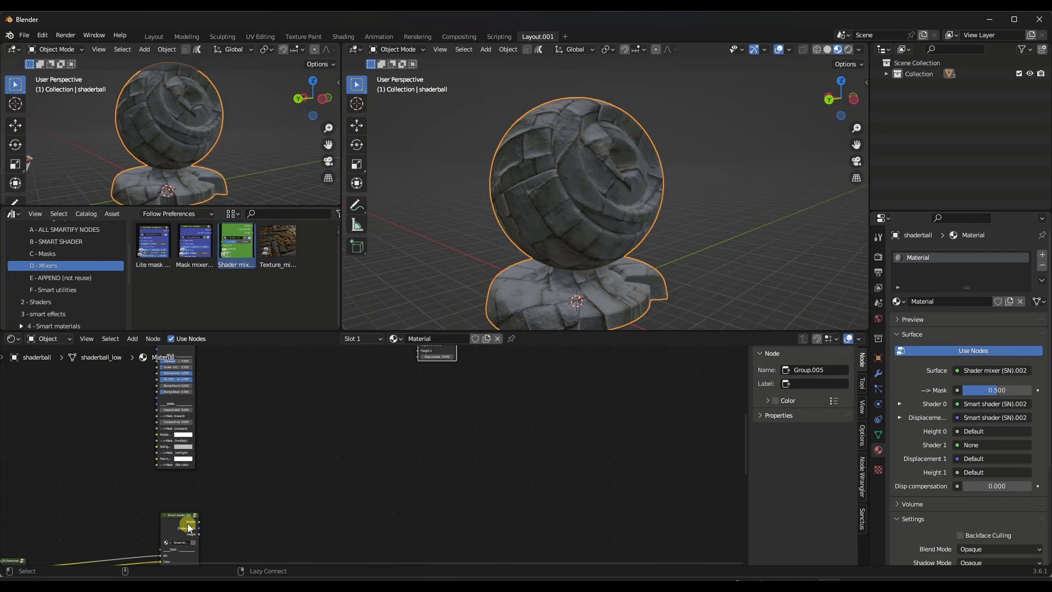
pyautogui.keyDown('alt'); pyautogui.moveTo(188, 527); pyautogui.dragTo(439, 355, button='right'); pyautogui.keyUp('alt')
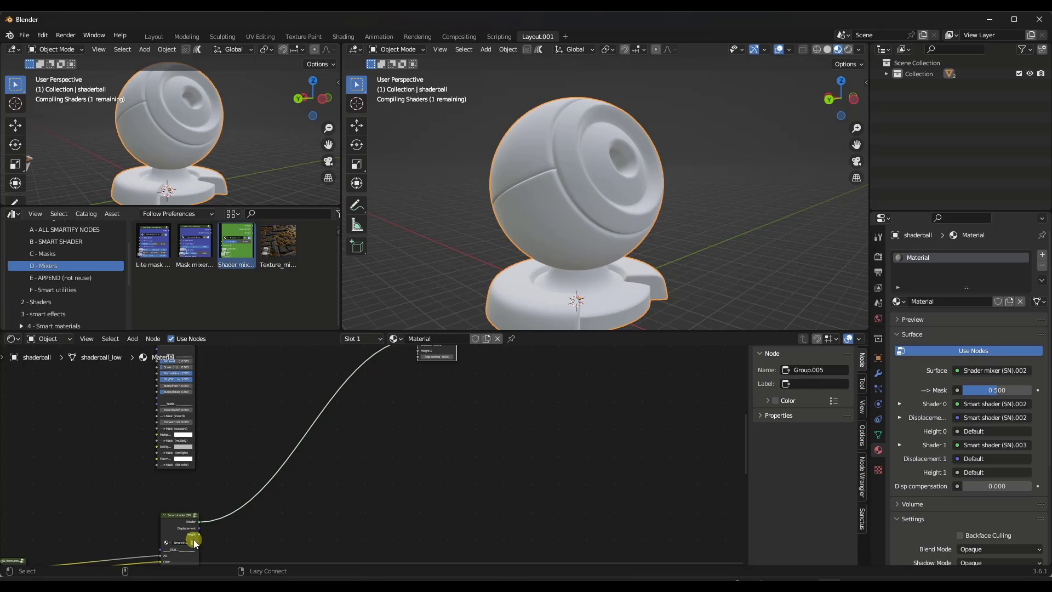
pyautogui.keyDown('alt'); pyautogui.moveTo(193, 540); pyautogui.dragTo(433, 354, button='right'); pyautogui.keyUp('alt')
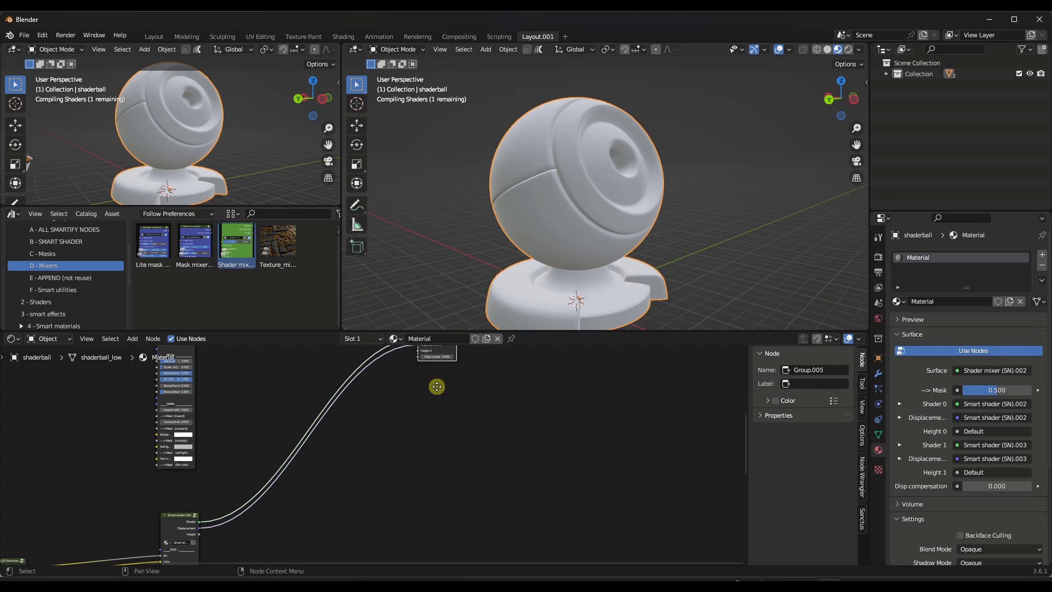
pyautogui.scroll(5, 435, 384)
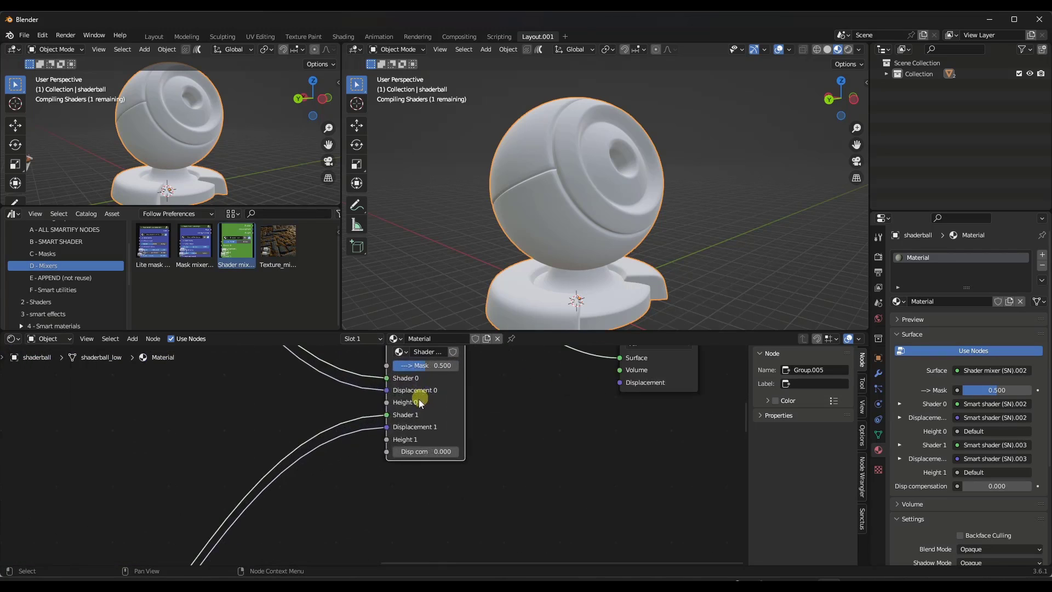
pyautogui.moveTo(420, 402); pyautogui.dragTo(441, 465, button='middle')
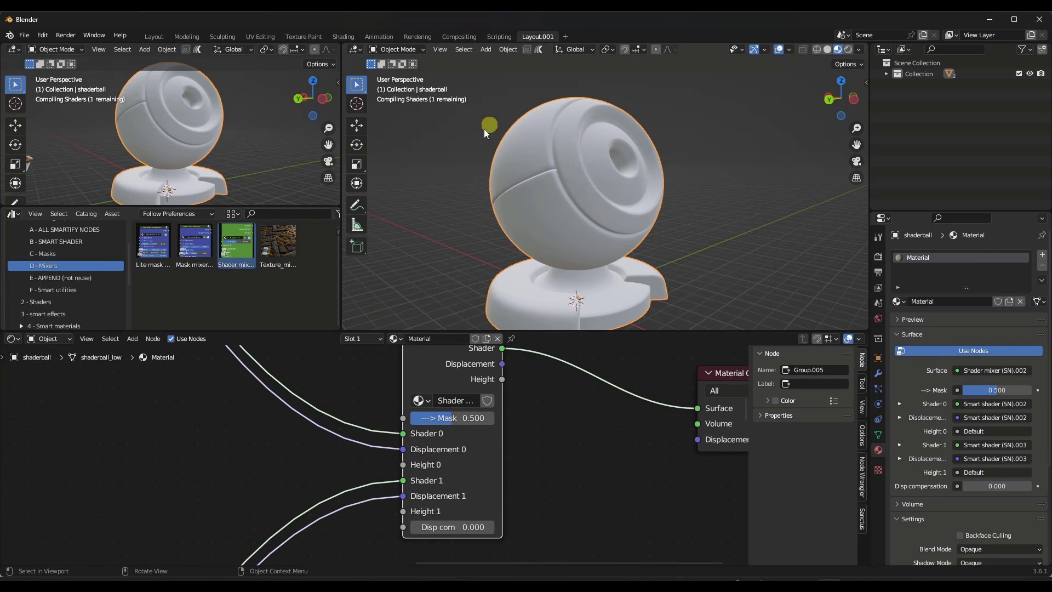
pyautogui.scroll(3, 546, 186)
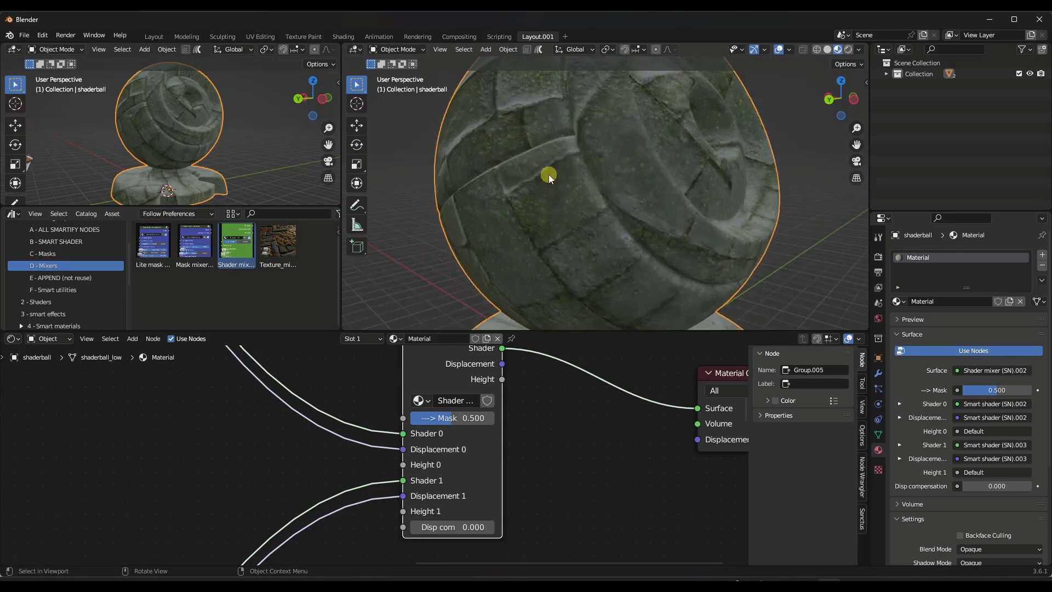
# - Compare the Shader mixer's Mask at 0.000 and 1.000, ending at 1.000, and inspect the blended surface on the shaderball
pyautogui.moveTo(540, 215)
pyautogui.mouseDown(button='middle')
pyautogui.moveTo(723, 195)
pyautogui.moveTo(535, 222)
pyautogui.moveTo(501, 216)
pyautogui.moveTo(521, 211)
pyautogui.mouseUp(button='middle')
pyautogui.scroll(-4, 526, 208)
pyautogui.scroll(2, 577, 187)
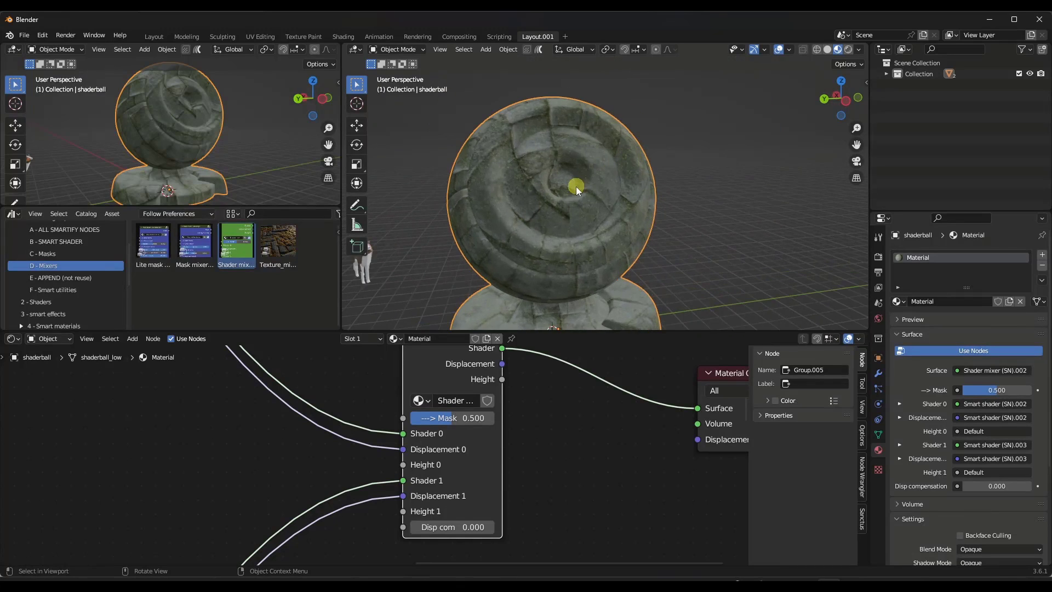
pyautogui.scroll(5, 494, 180)
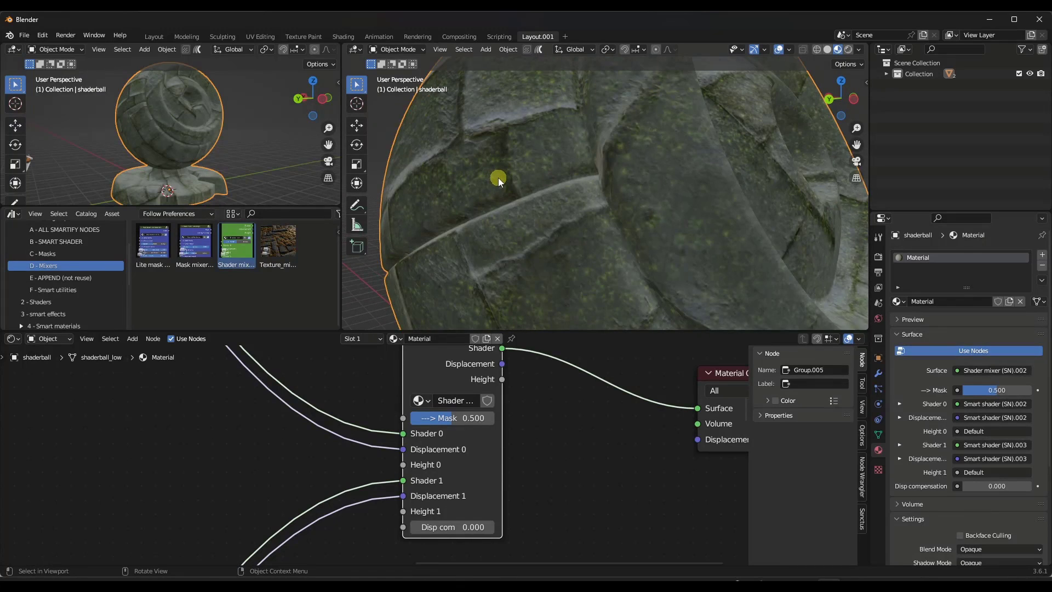
pyautogui.scroll(1, 498, 178)
pyautogui.scroll(3, 452, 422)
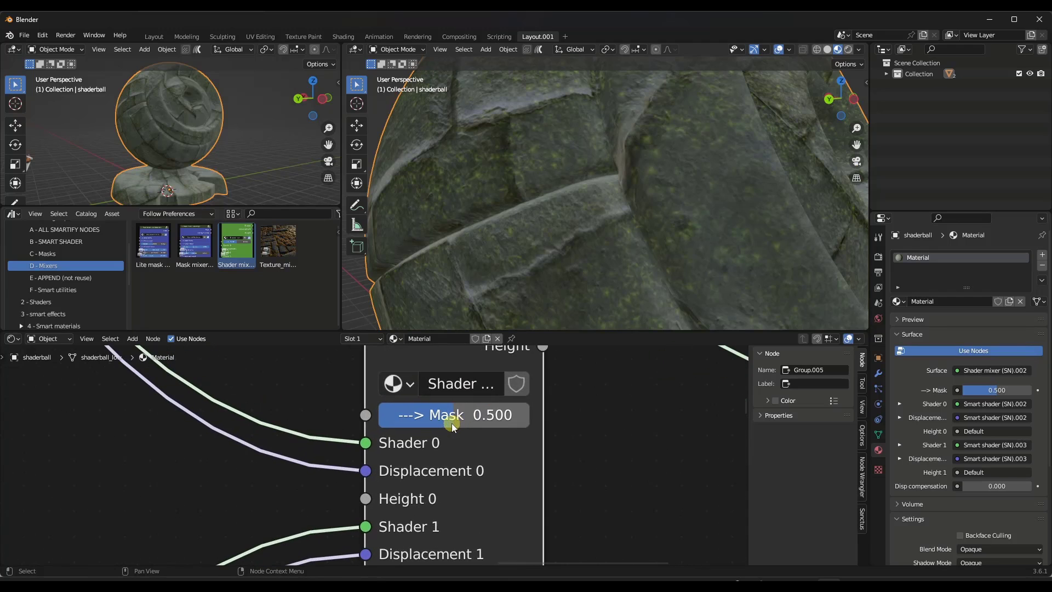
pyautogui.moveTo(456, 423); pyautogui.dragTo(555, 286)
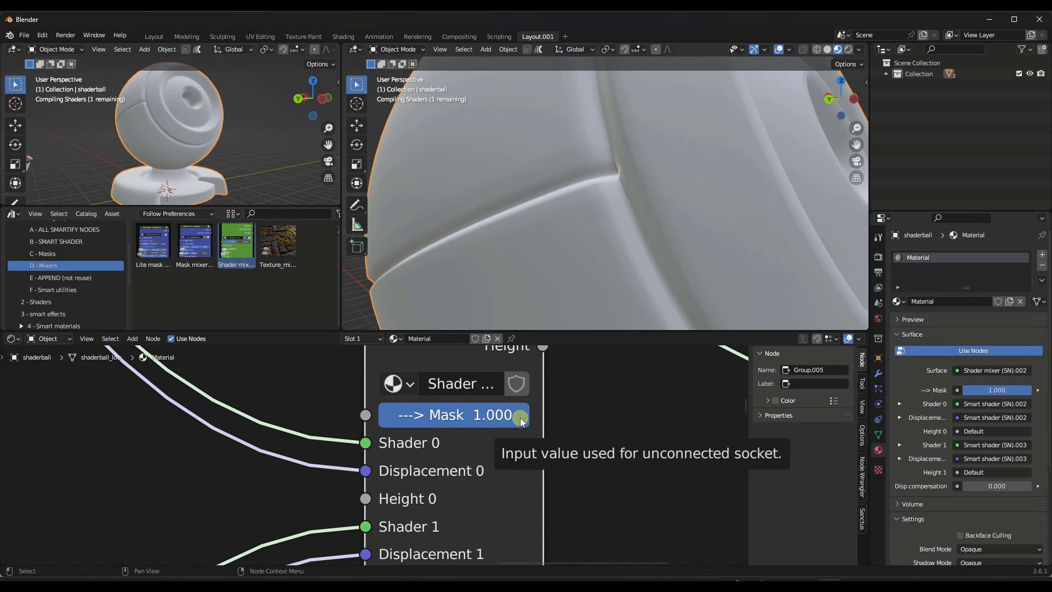
pyautogui.moveTo(521, 418); pyautogui.dragTo(611, 283)
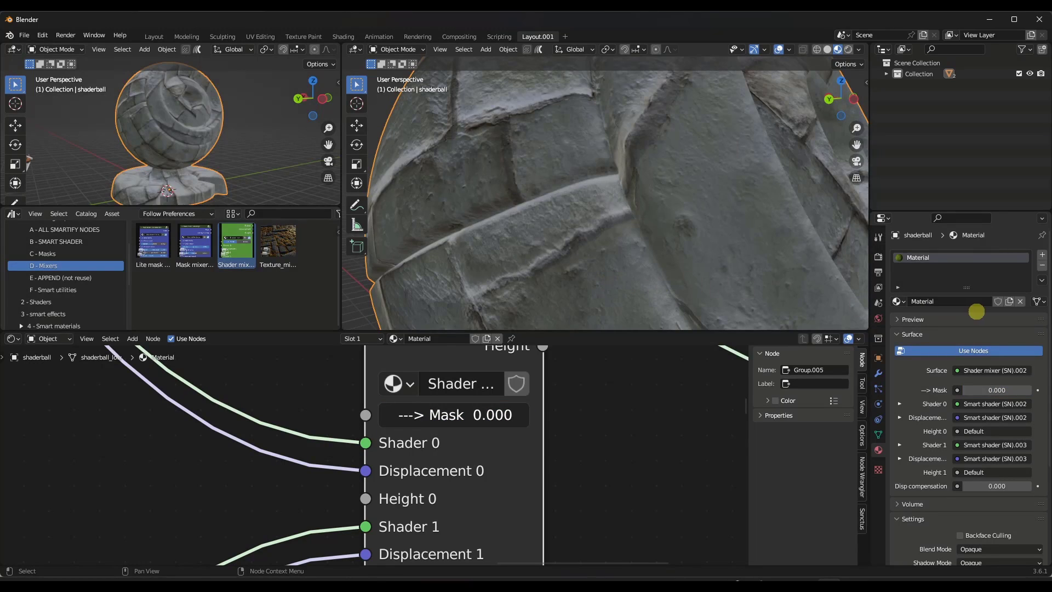
pyautogui.moveTo(402, 417); pyautogui.dragTo(372, 296)
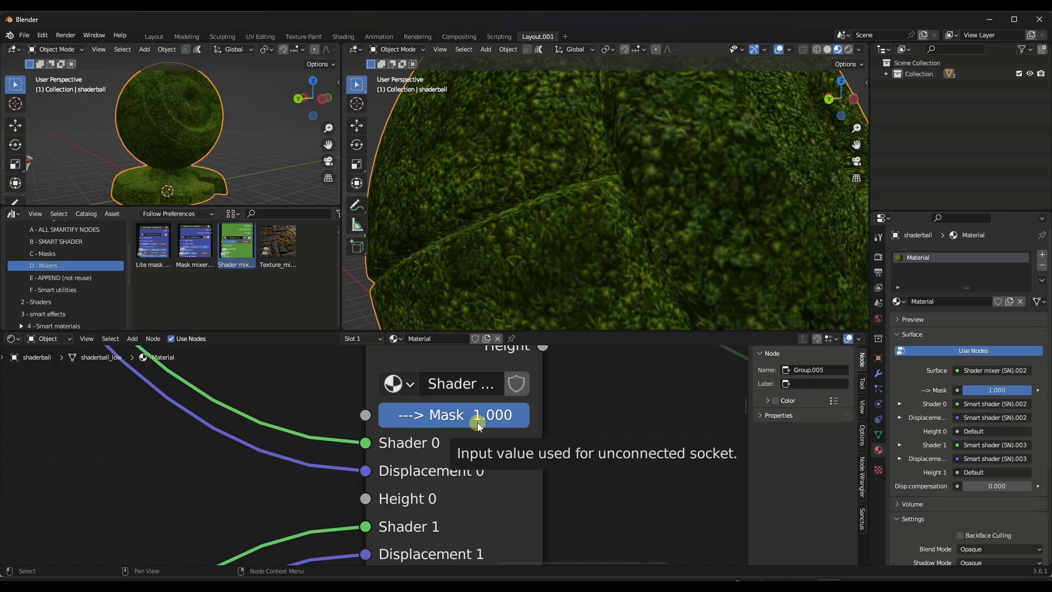
pyautogui.scroll(-8, 552, 143)
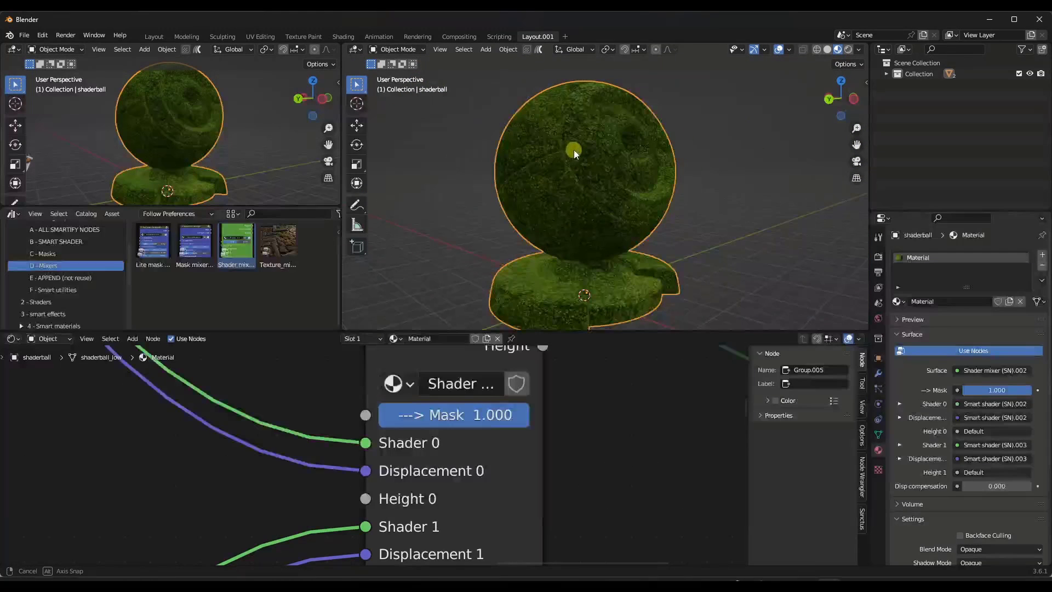
pyautogui.moveTo(574, 150); pyautogui.dragTo(560, 143, button='middle')
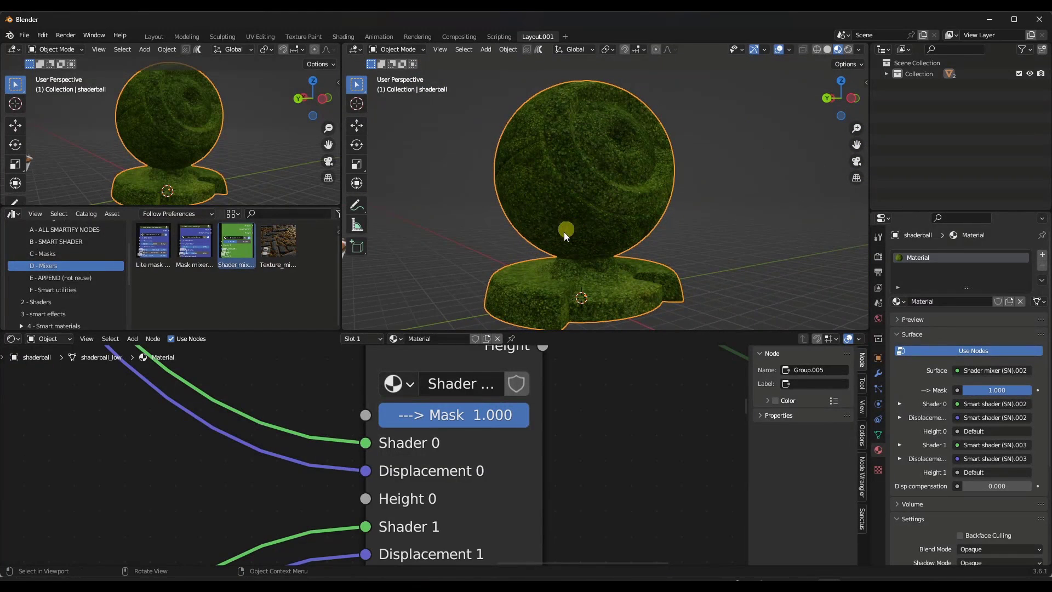
# - Show the Masks assets and move the Shader mixer node closer to the Material Output
pyautogui.scroll(-5, 457, 418)
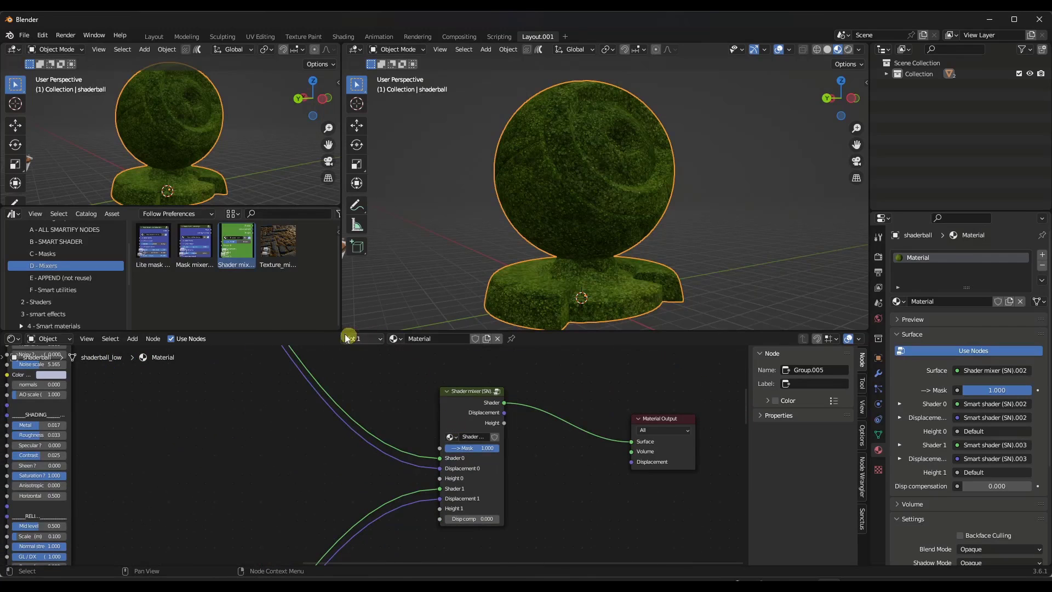
pyautogui.click(51, 254)
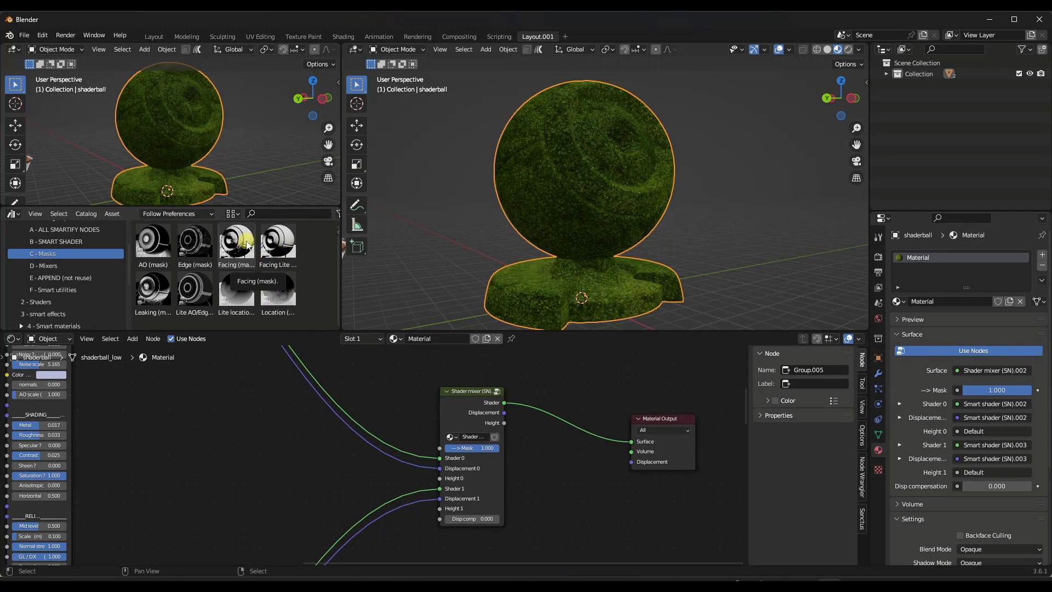
pyautogui.moveTo(406, 411); pyautogui.dragTo(424, 510, button='middle')
pyautogui.moveTo(491, 497); pyautogui.dragTo(570, 465)
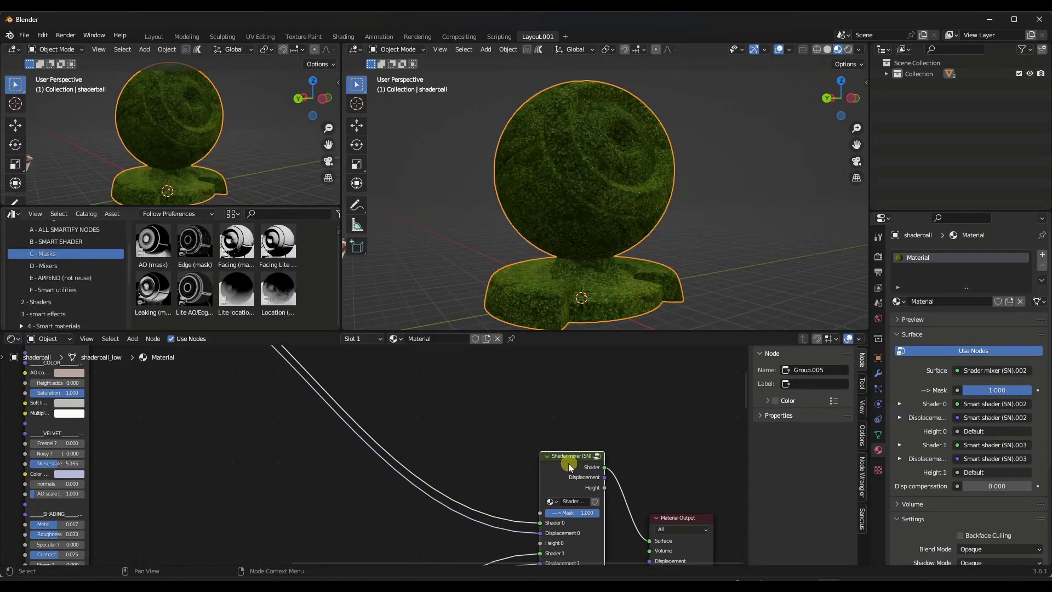
pyautogui.scroll(-6, 550, 452)
pyautogui.moveTo(485, 420); pyautogui.dragTo(434, 479, button='middle')
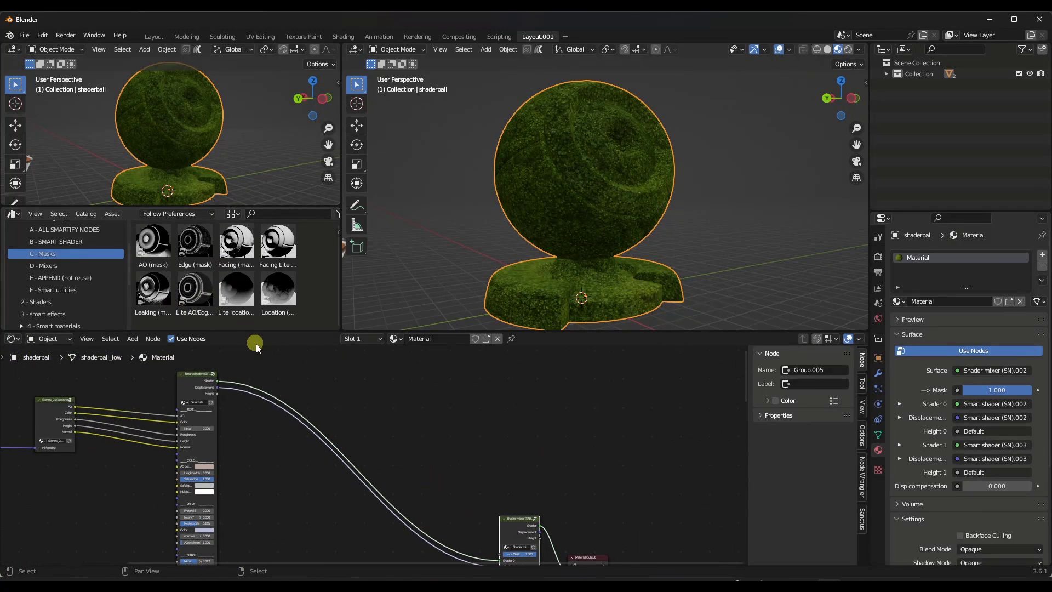
# - Add a Facing (mask) node above the Shader mixer and connect its Ramp mask output to the mixer's Mask input
pyautogui.moveTo(237, 245); pyautogui.dragTo(436, 411)
pyautogui.click(433, 396)
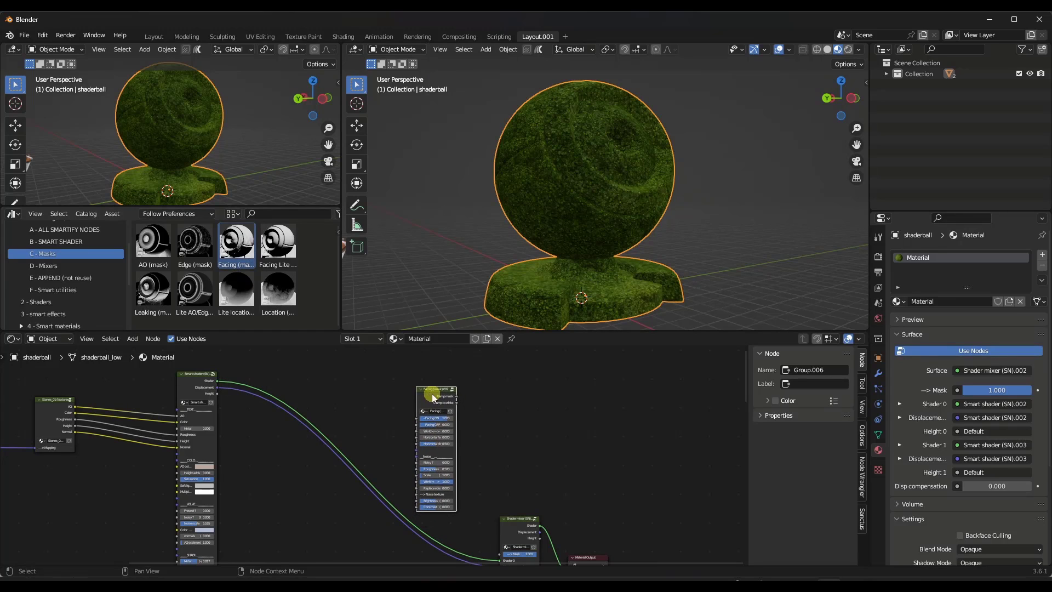
pyautogui.moveTo(488, 522); pyautogui.dragTo(439, 403, button='middle')
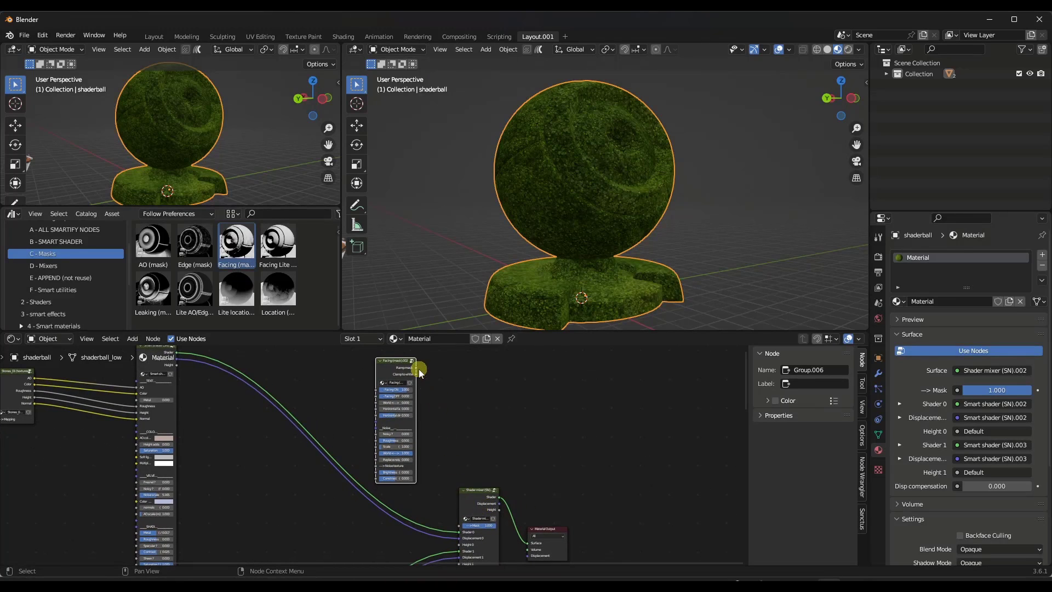
pyautogui.scroll(4, 415, 372)
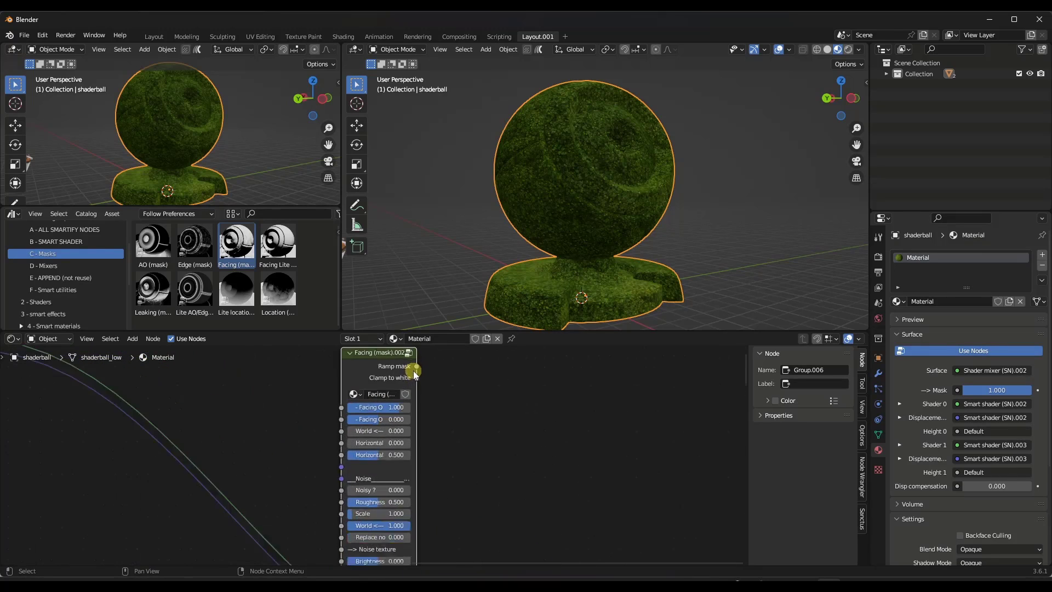
pyautogui.scroll(-4, 414, 372)
pyautogui.moveTo(414, 371); pyautogui.dragTo(461, 539)
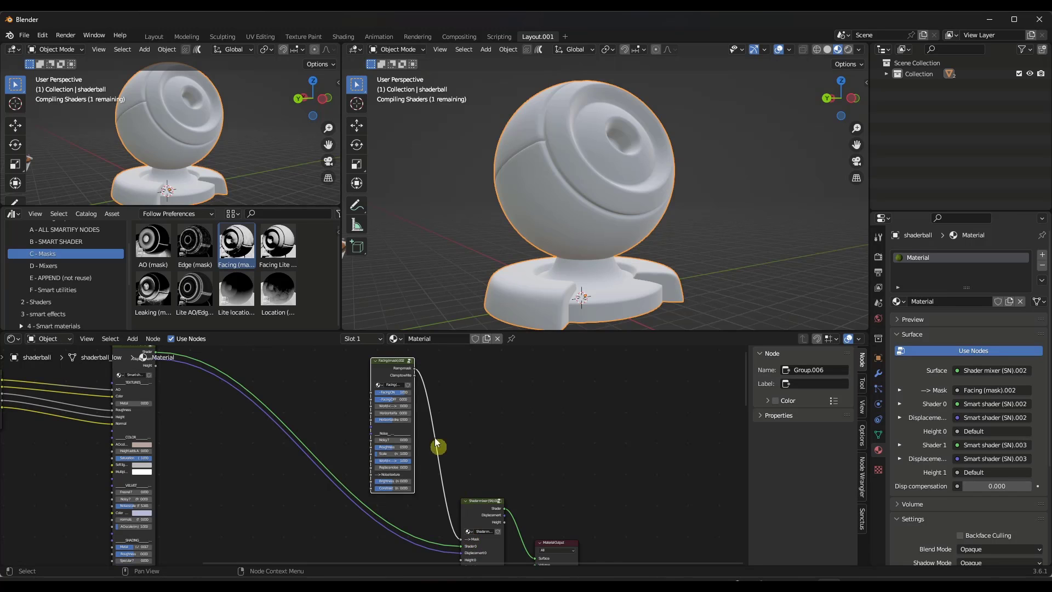
# - Try a Facing ON value of -0.225 on the Facing mask
pyautogui.scroll(4, 390, 370)
pyautogui.moveTo(539, 218); pyautogui.dragTo(583, 228, button='middle')
pyautogui.scroll(4, 396, 382)
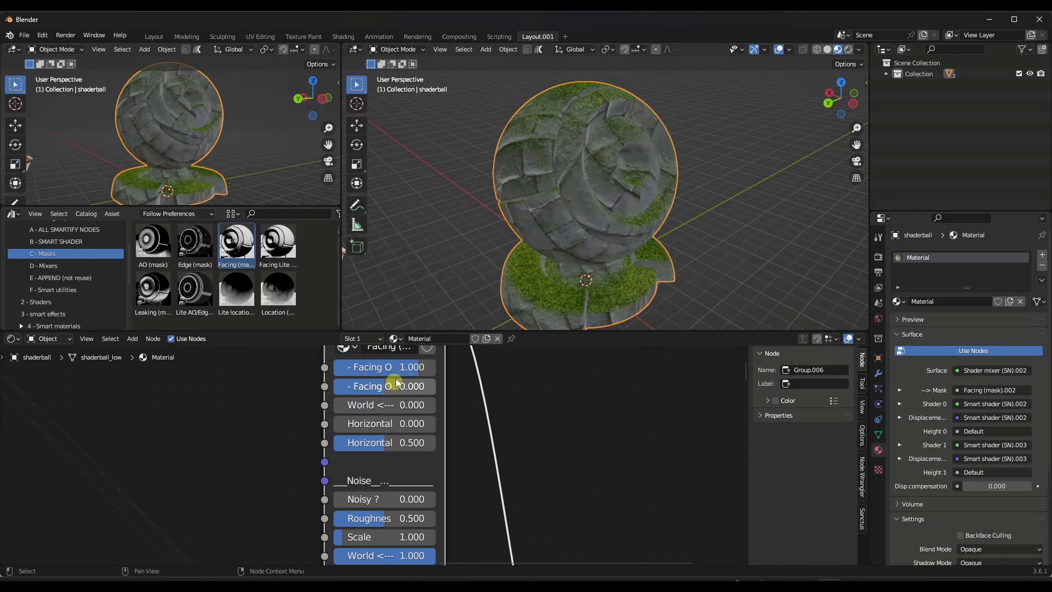
pyautogui.scroll(-1, 381, 484)
pyautogui.moveTo(382, 484); pyautogui.dragTo(380, 511, button='middle')
pyautogui.scroll(1, 403, 392)
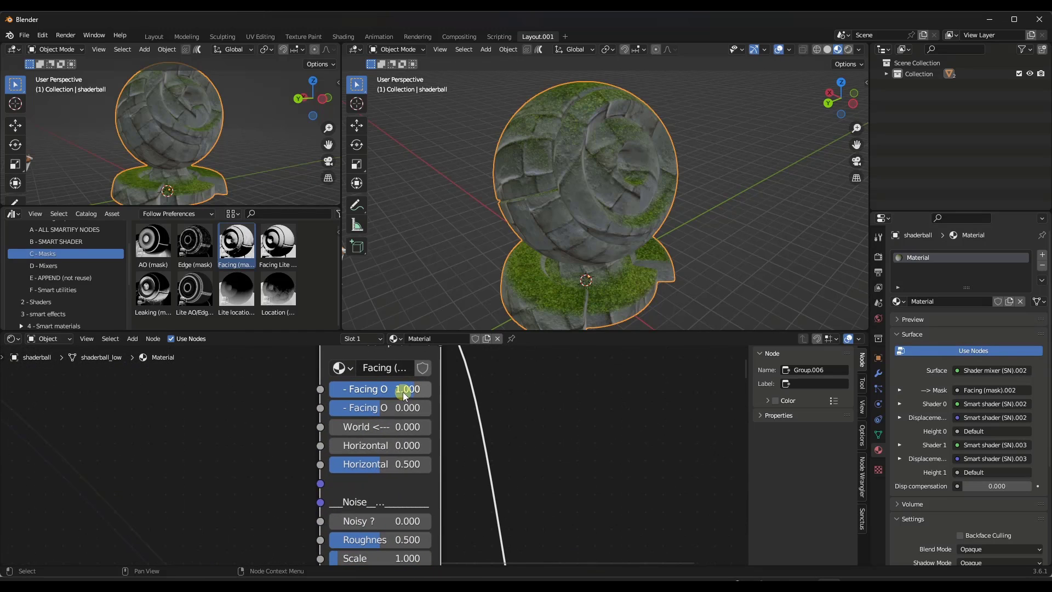
pyautogui.moveTo(402, 393); pyautogui.dragTo(362, 392)
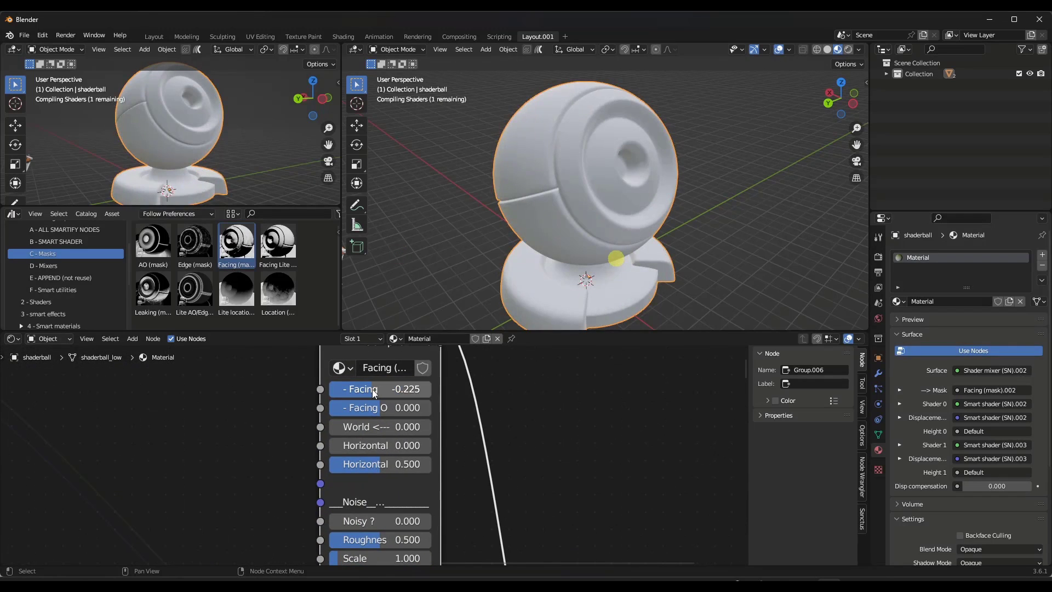
pyautogui.click(406, 390)
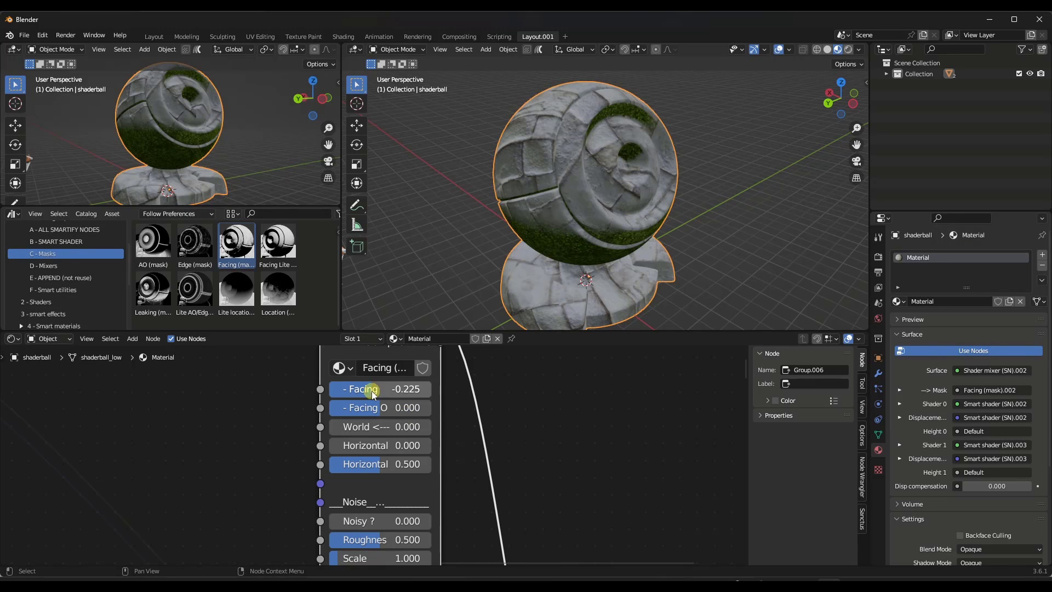
pyautogui.press('Return')
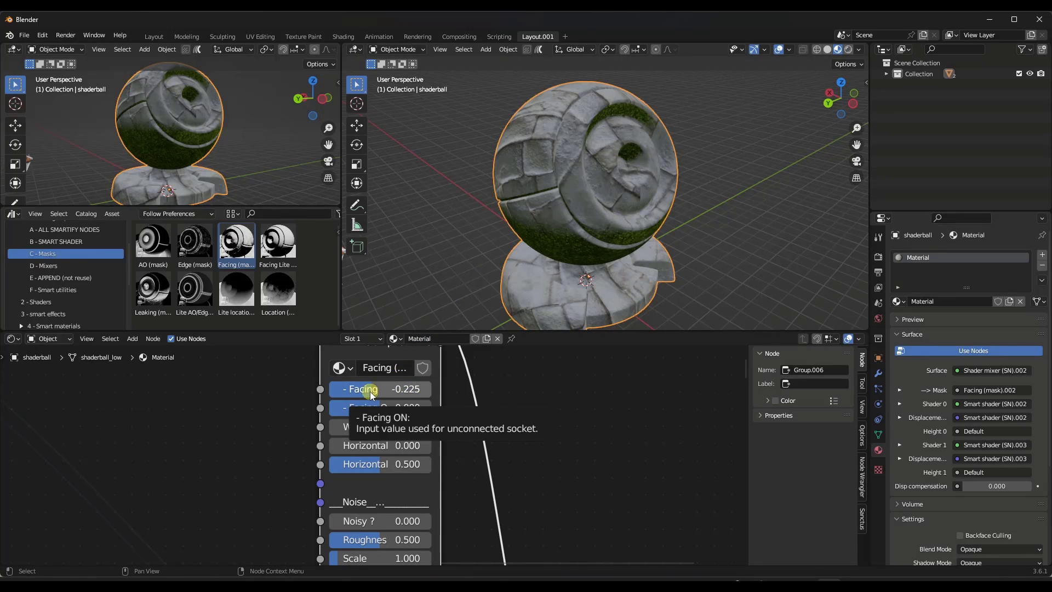
# - Set the Facing mask's Facing ON to 0.239 and inspect the moss coverage from several angles
pyautogui.moveTo(370, 391); pyautogui.dragTo(417, 259)
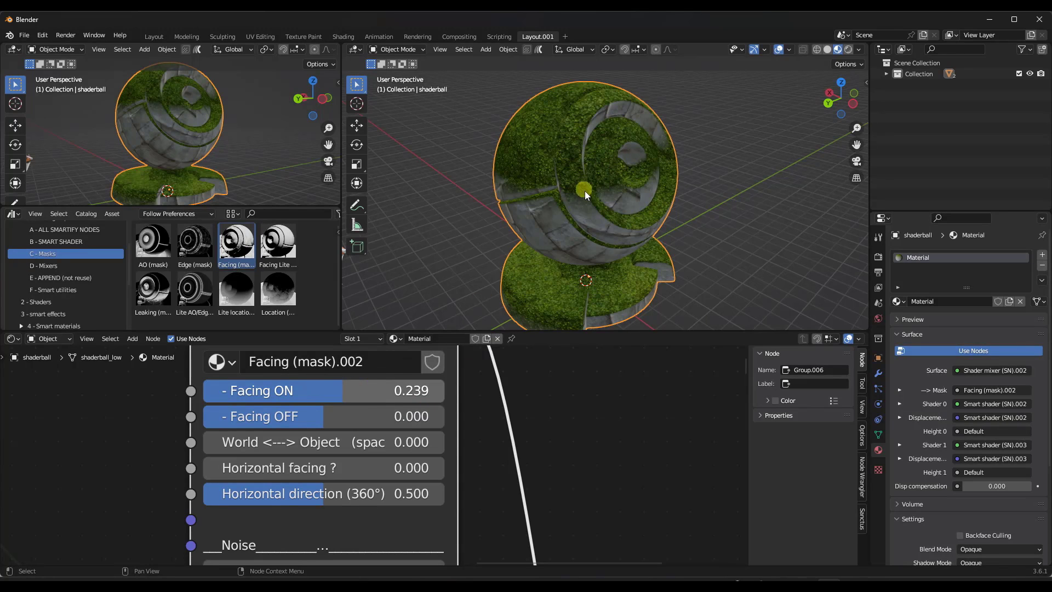
pyautogui.moveTo(584, 191)
pyautogui.mouseDown(button='middle')
pyautogui.moveTo(593, 215)
pyautogui.moveTo(534, 222)
pyautogui.moveTo(570, 203)
pyautogui.mouseUp(button='middle')
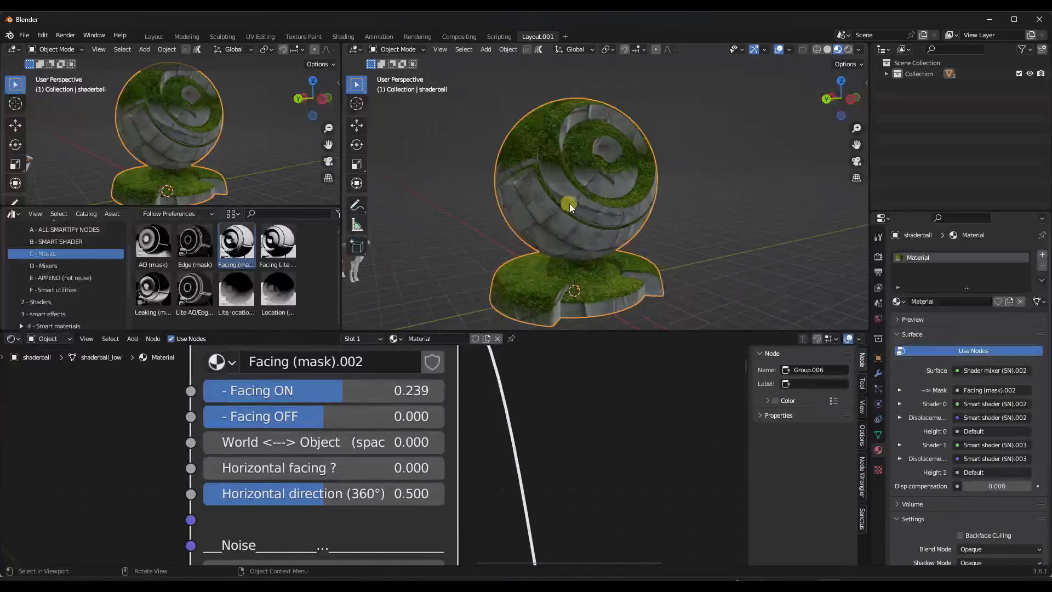
pyautogui.moveTo(568, 152); pyautogui.dragTo(592, 208, button='middle')
pyautogui.scroll(1, 592, 211)
pyautogui.scroll(-7, 412, 406)
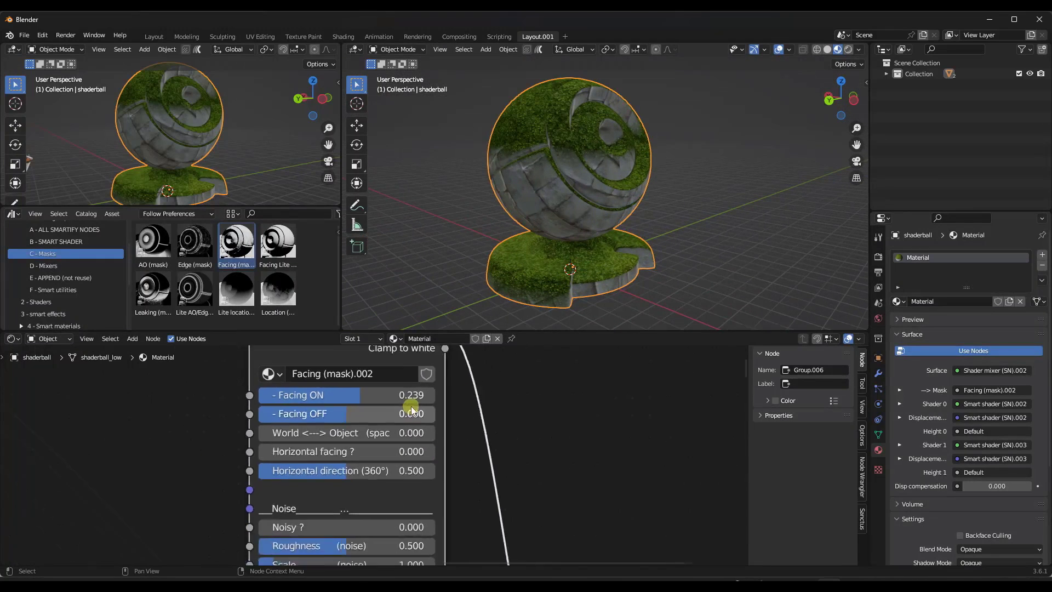
# - Set the Facing mask's noise to Noisy 0.826, Roughness 0.457, Scale 5.708 and Brightness -0.155, and adjust its contrast
pyautogui.moveTo(411, 455); pyautogui.dragTo(415, 437, button='middle')
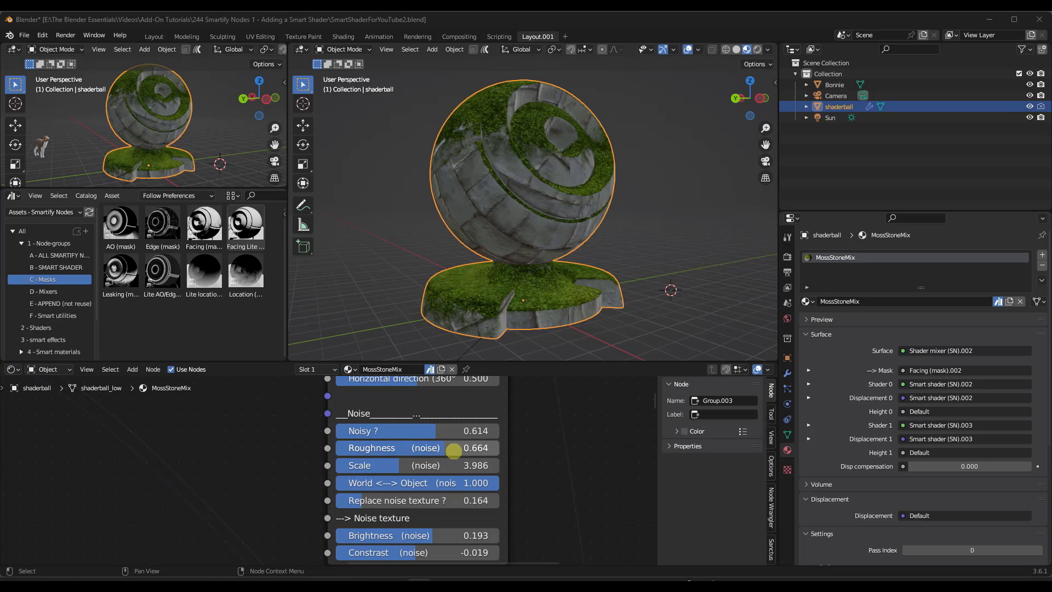
pyautogui.moveTo(460, 447); pyautogui.dragTo(411, 314)
pyautogui.moveTo(645, 314)
pyautogui.mouseDown()
pyautogui.moveTo(429, 314)
pyautogui.moveTo(526, 314)
pyautogui.moveTo(435, 314)
pyautogui.moveTo(441, 451)
pyautogui.moveTo(455, 297)
pyautogui.moveTo(496, 297)
pyautogui.moveTo(439, 297)
pyautogui.moveTo(481, 296)
pyautogui.moveTo(470, 431)
pyautogui.mouseUp()
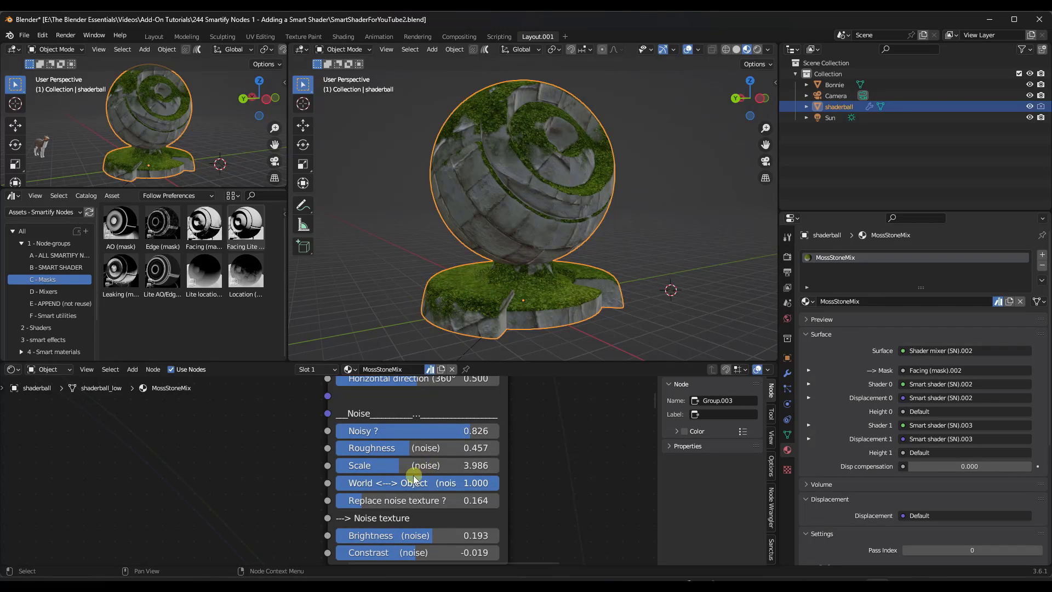
pyautogui.moveTo(412, 471)
pyautogui.mouseDown()
pyautogui.moveTo(422, 332)
pyautogui.moveTo(462, 328)
pyautogui.moveTo(443, 329)
pyautogui.moveTo(430, 465)
pyautogui.mouseUp()
pyautogui.moveTo(384, 535)
pyautogui.mouseDown()
pyautogui.moveTo(461, 265)
pyautogui.moveTo(420, 266)
pyautogui.moveTo(649, 266)
pyautogui.moveTo(401, 266)
pyautogui.moveTo(404, 360)
pyautogui.mouseUp()
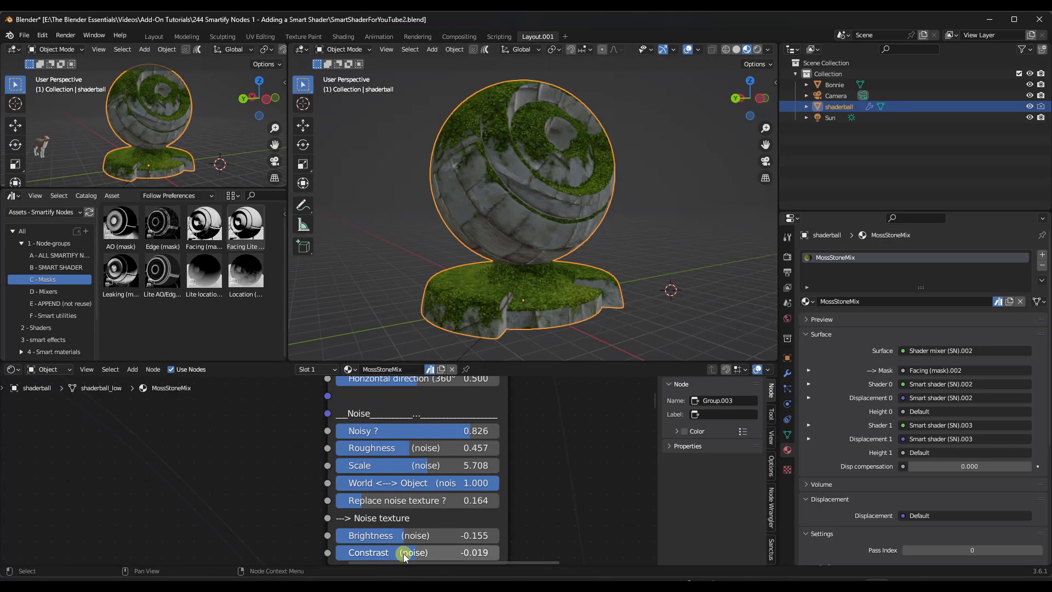
pyautogui.moveTo(404, 552)
pyautogui.mouseDown()
pyautogui.moveTo(450, 306)
pyautogui.moveTo(465, 283)
pyautogui.mouseUp()
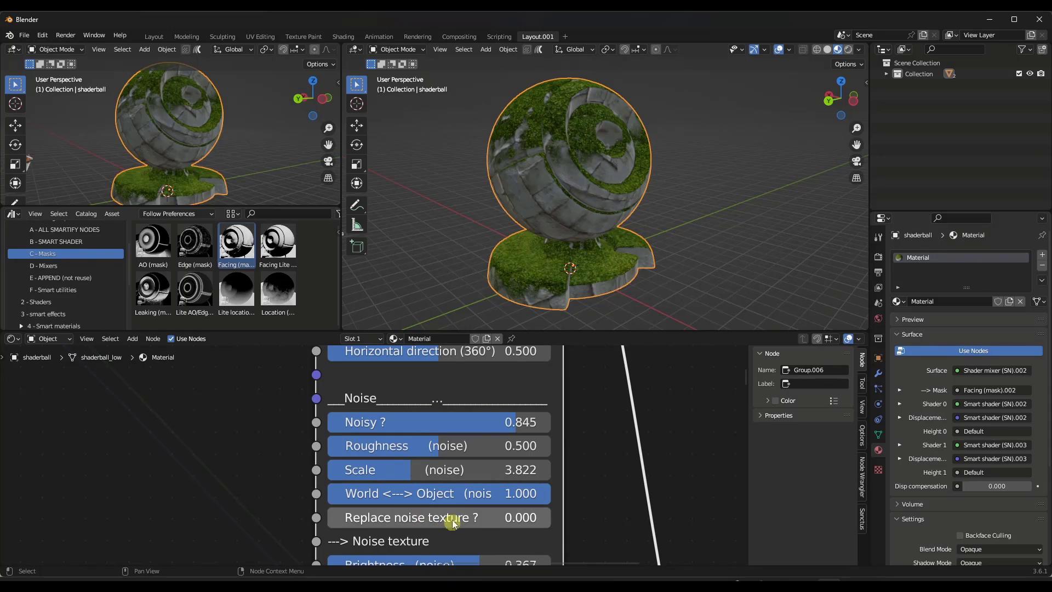
# - Set the Facing mask's Replace noise texture to 0.164, noise Brightness to 0.193 and Contrast to -0.019, and inspect the moss coverage
pyautogui.moveTo(572, 131); pyautogui.dragTo(564, 173, button='middle')
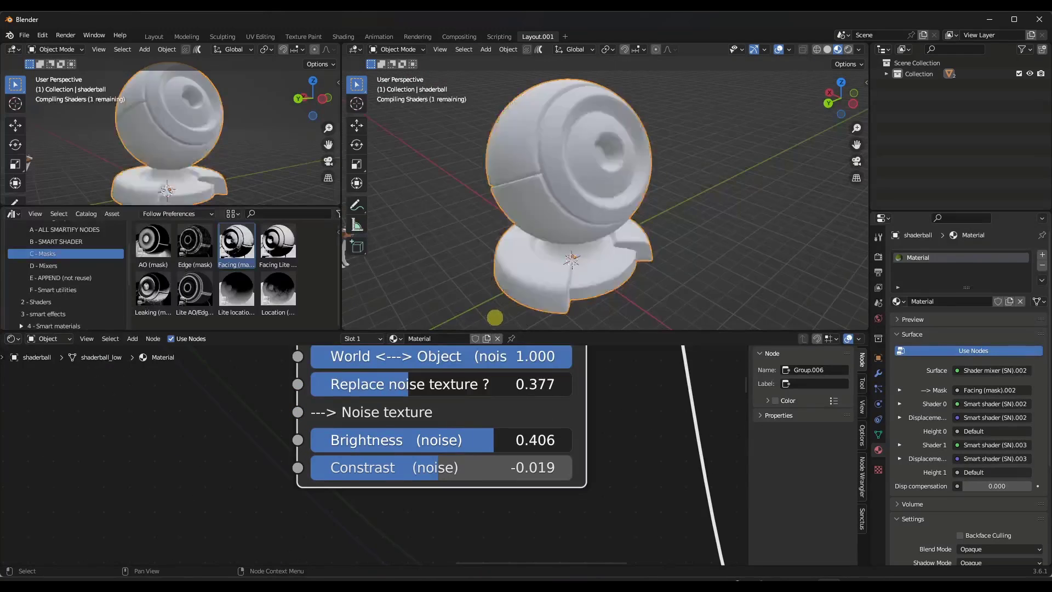
pyautogui.moveTo(495, 316)
pyautogui.mouseDown()
pyautogui.moveTo(545, 330)
pyautogui.moveTo(493, 332)
pyautogui.mouseUp()
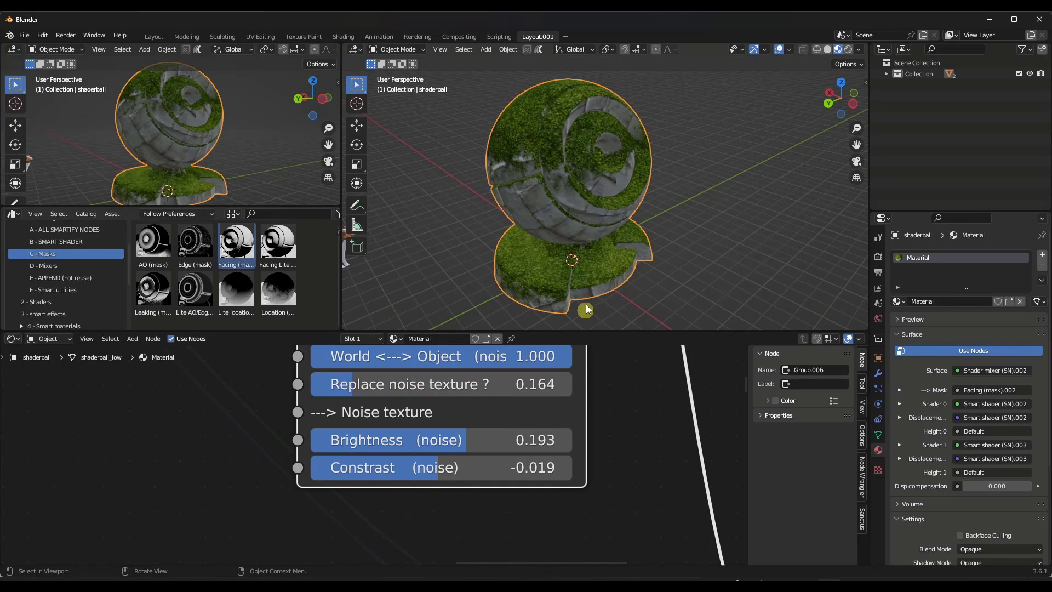
pyautogui.moveTo(589, 244); pyautogui.dragTo(592, 218, button='middle')
pyautogui.scroll(-2, 592, 233)
pyautogui.moveTo(698, 221); pyautogui.dragTo(577, 196, button='middle')
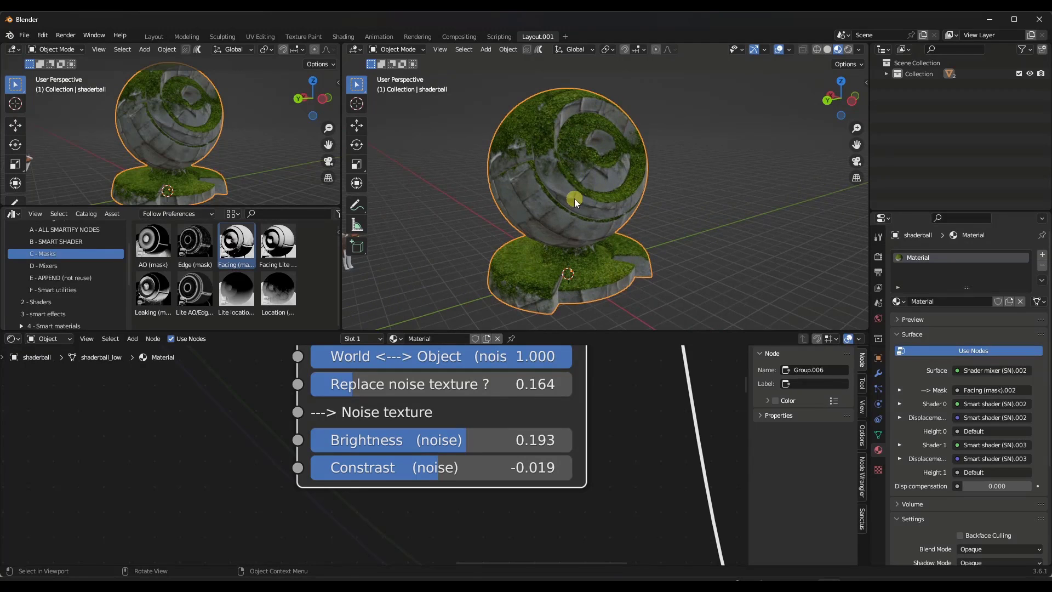
pyautogui.moveTo(574, 199)
pyautogui.mouseDown(button='middle')
pyautogui.moveTo(644, 205)
pyautogui.moveTo(580, 198)
pyautogui.moveTo(590, 199)
pyautogui.mouseUp(button='middle')
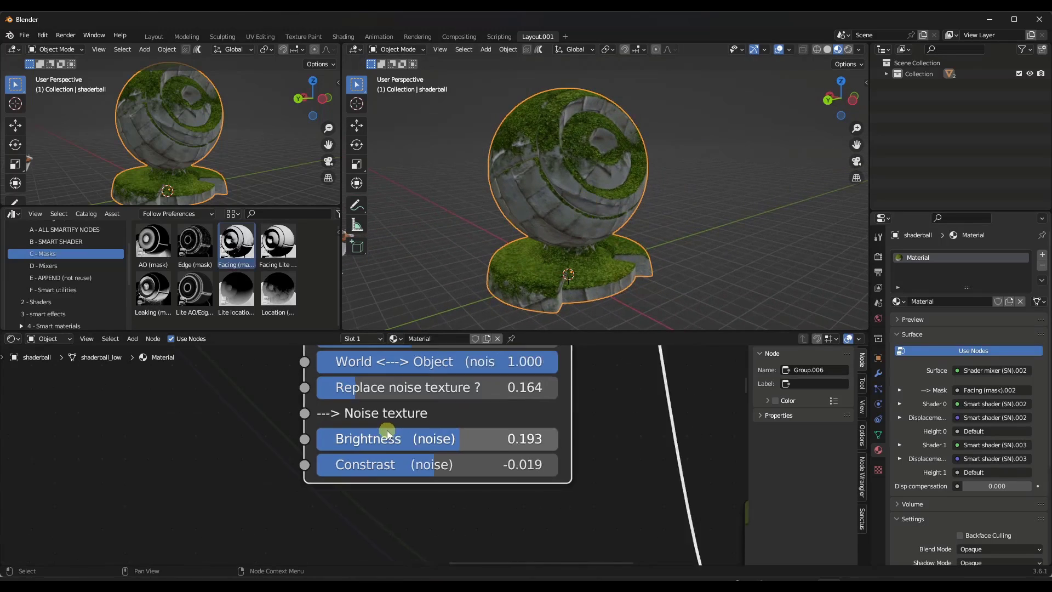
pyautogui.scroll(-7, 321, 435)
pyautogui.moveTo(424, 410); pyautogui.dragTo(414, 439, button='middle')
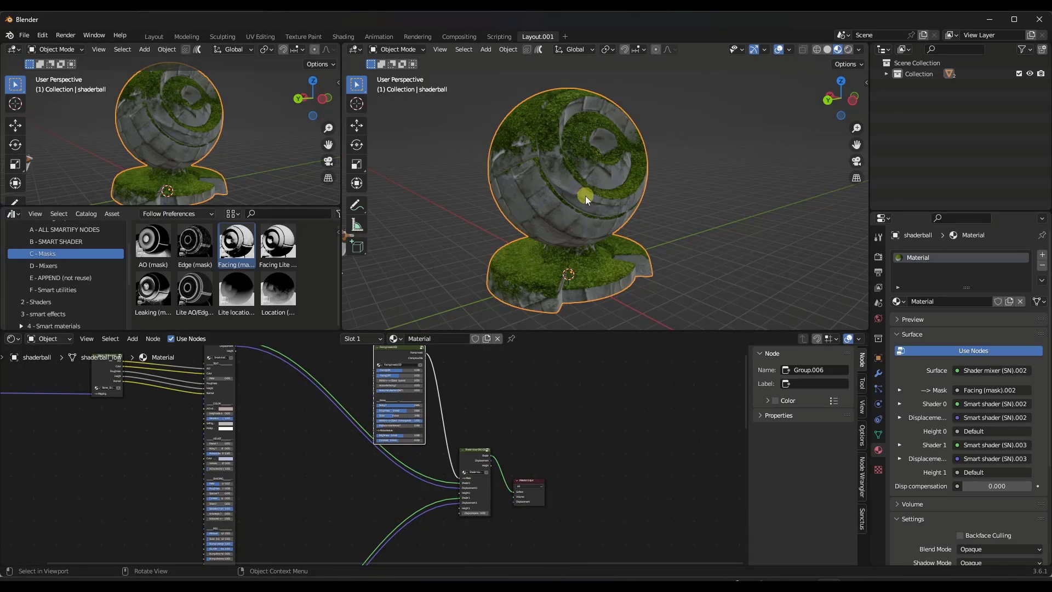
pyautogui.moveTo(596, 208); pyautogui.dragTo(599, 237, button='middle')
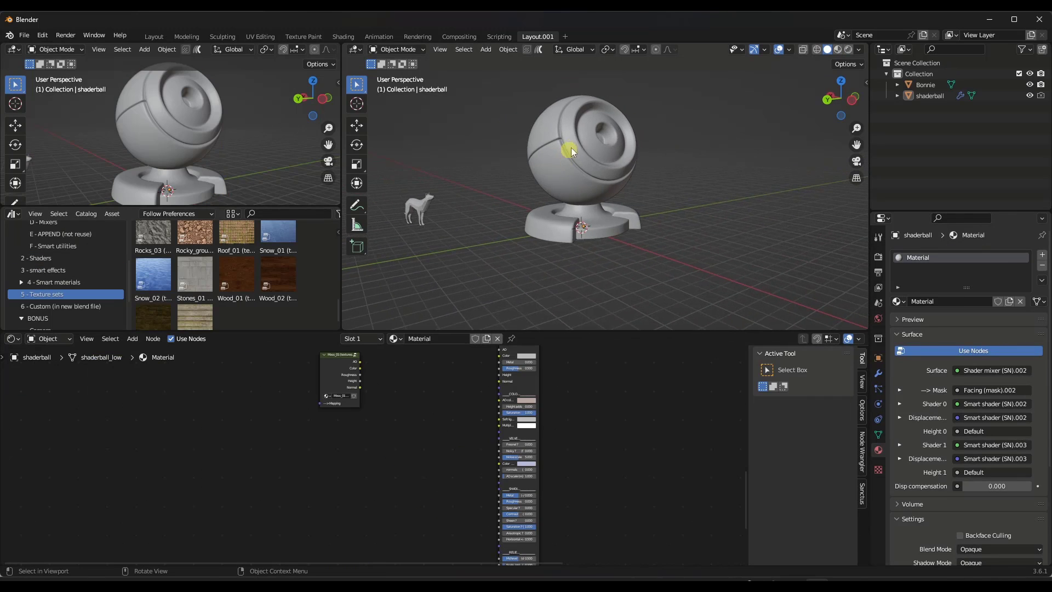
pyautogui.scroll(2, 571, 147)
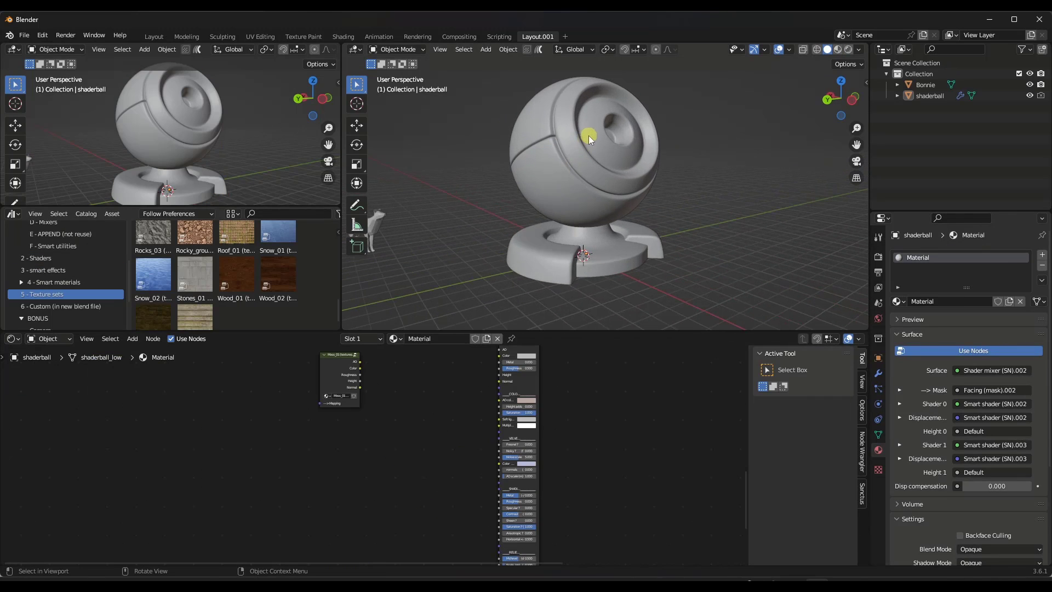
# - Add the Snow_02 texture set node below the disconnected moss texture node
pyautogui.moveTo(153, 274); pyautogui.dragTo(356, 461)
pyautogui.scroll(-1, 357, 460)
pyautogui.scroll(-2, 355, 456)
pyautogui.moveTo(407, 454); pyautogui.dragTo(345, 469, button='middle')
pyautogui.scroll(3, 345, 468)
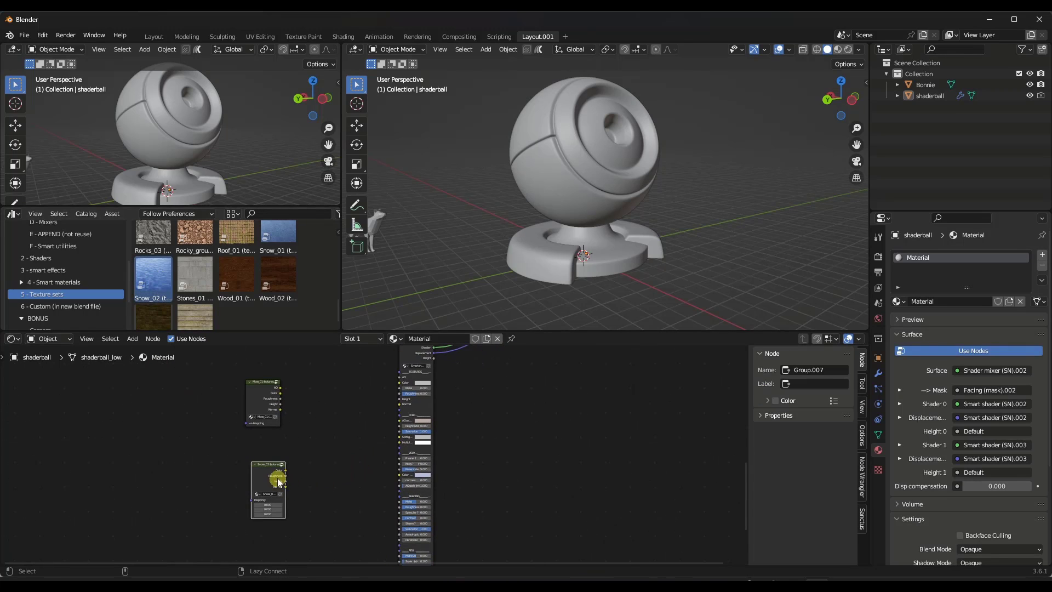
# - Connect Snow_02's Color, Roughness, Height and Normal outputs to the former moss Smart shader and inspect the snow-covered stone
pyautogui.keyDown('alt'); pyautogui.moveTo(279, 481); pyautogui.dragTo(405, 351, button='right'); pyautogui.keyUp('alt')
pyautogui.keyDown('alt'); pyautogui.moveTo(276, 484); pyautogui.dragTo(406, 393, button='right'); pyautogui.keyUp('alt')
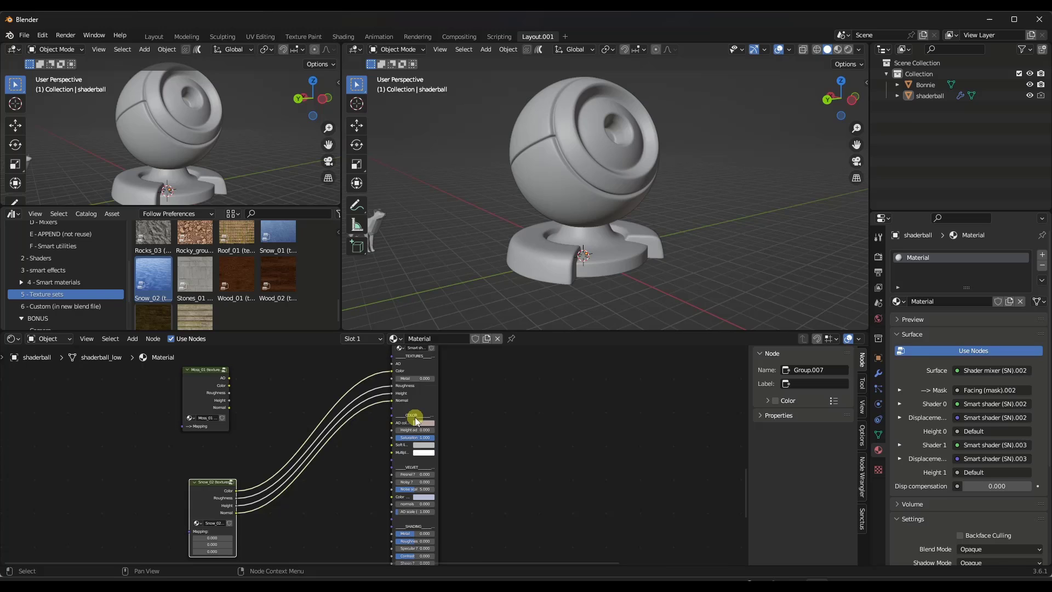
pyautogui.scroll(-2, 416, 421)
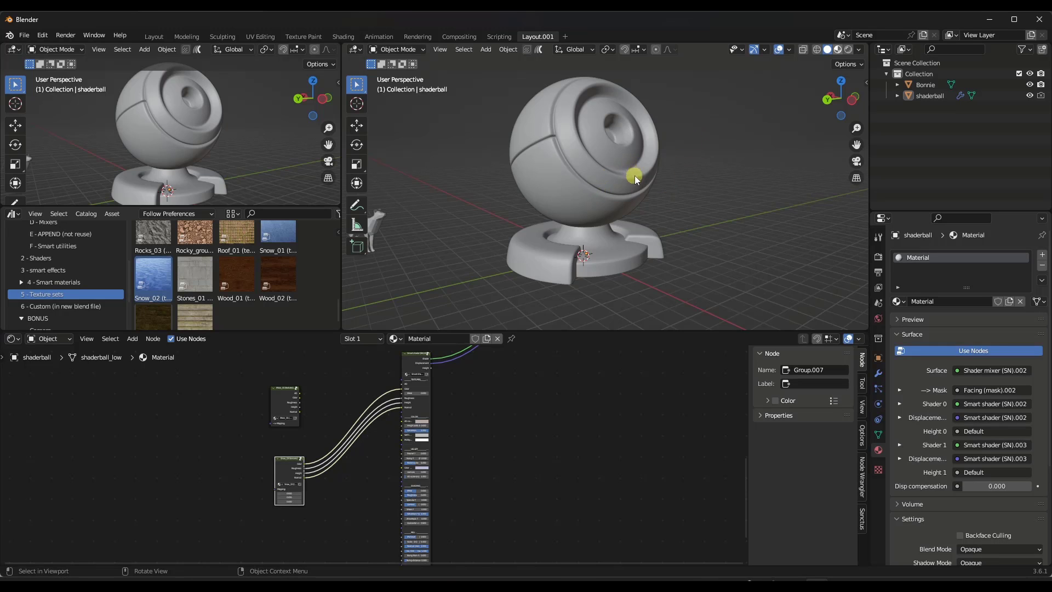
pyautogui.scroll(3, 569, 172)
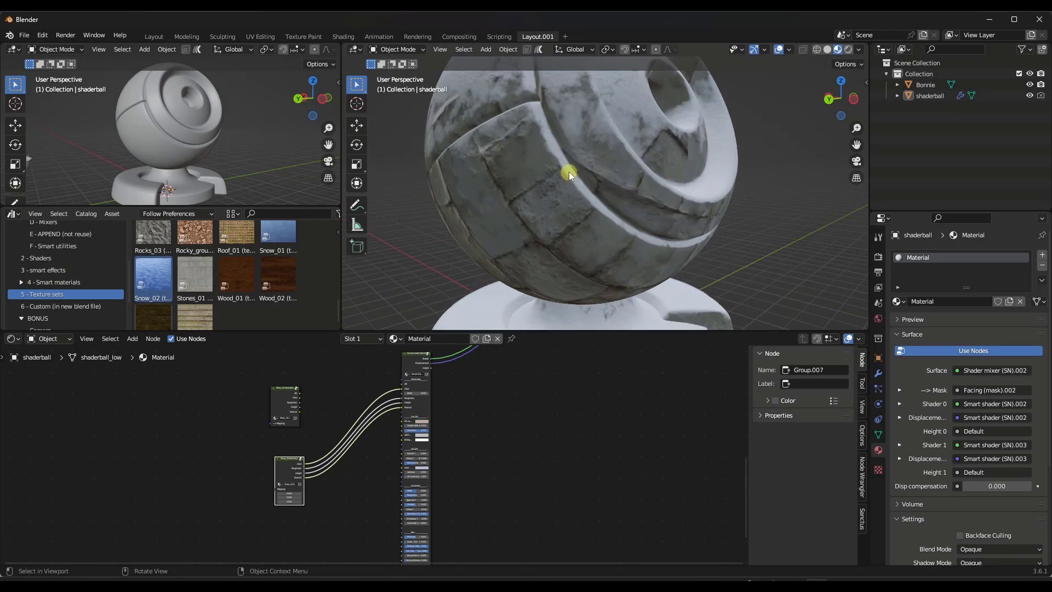
pyautogui.scroll(-3, 572, 176)
pyautogui.moveTo(572, 175); pyautogui.dragTo(606, 145, button='middle')
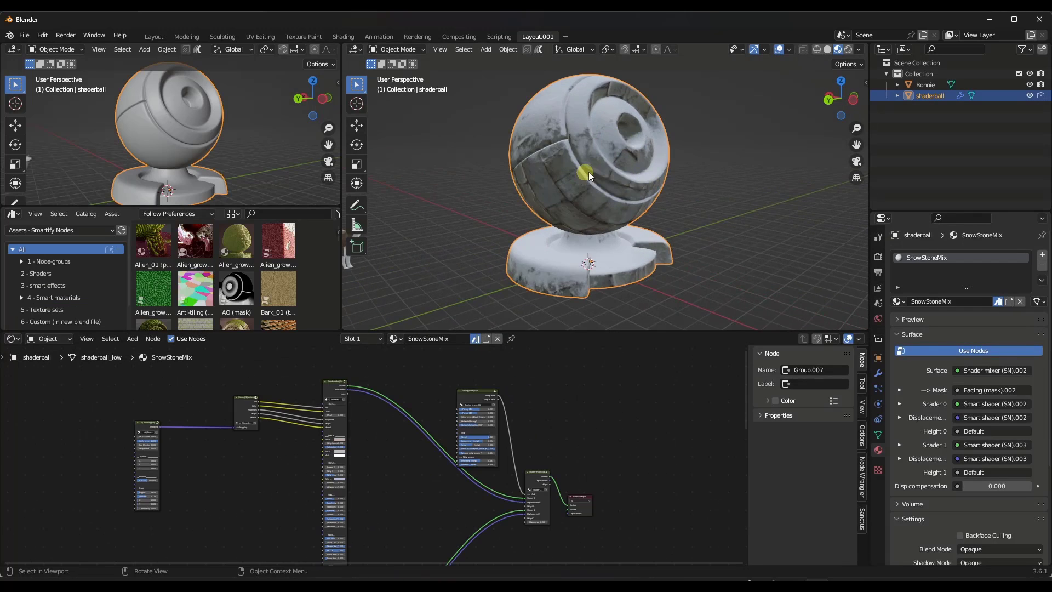
pyautogui.moveTo(588, 173)
pyautogui.mouseDown(button='middle')
pyautogui.moveTo(581, 166)
pyautogui.moveTo(593, 169)
pyautogui.mouseUp(button='middle')
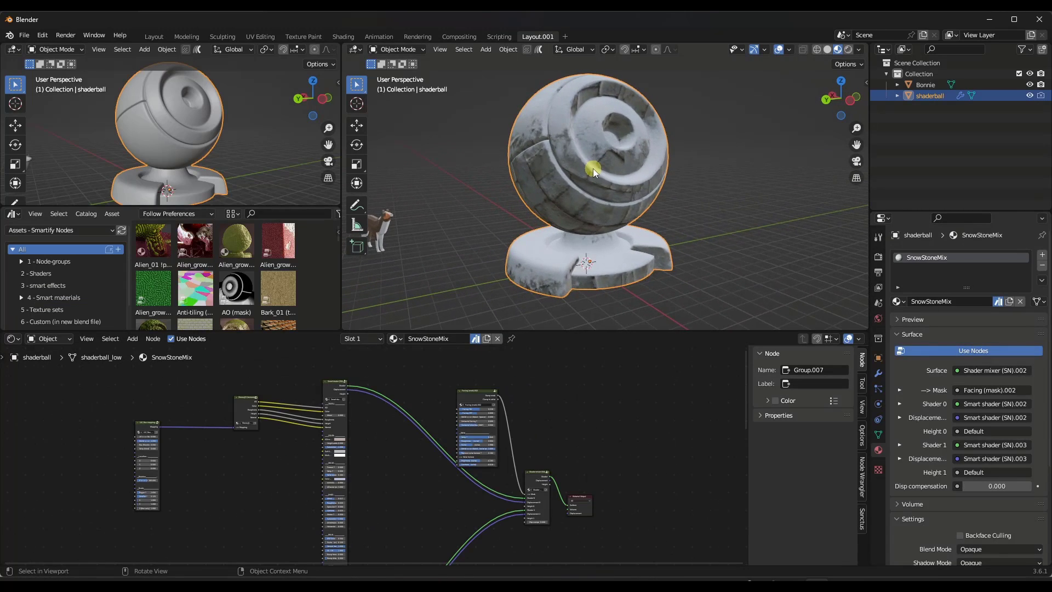